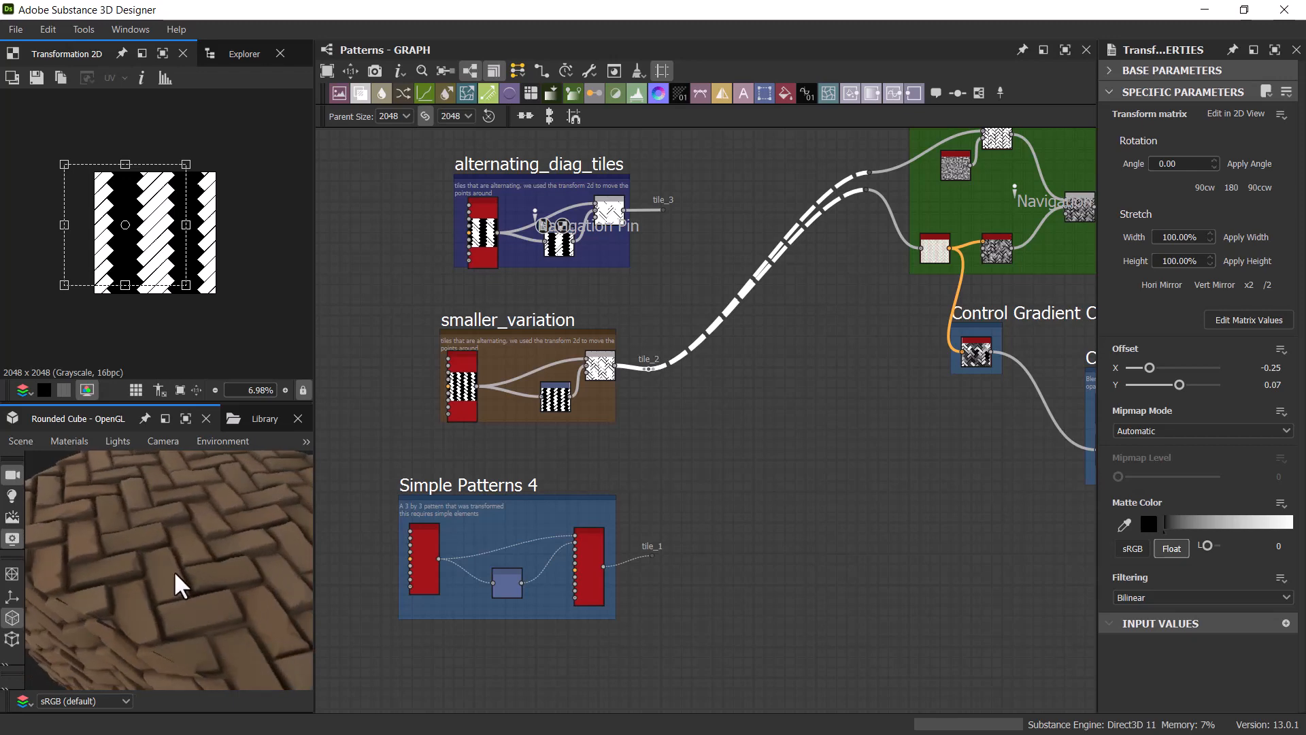
Step: Survey the graph's pattern frames by cycling through the navigation pins, and select the Tile Sampler in basic_tile_01
middle_drag(366, 321, 381, 478)
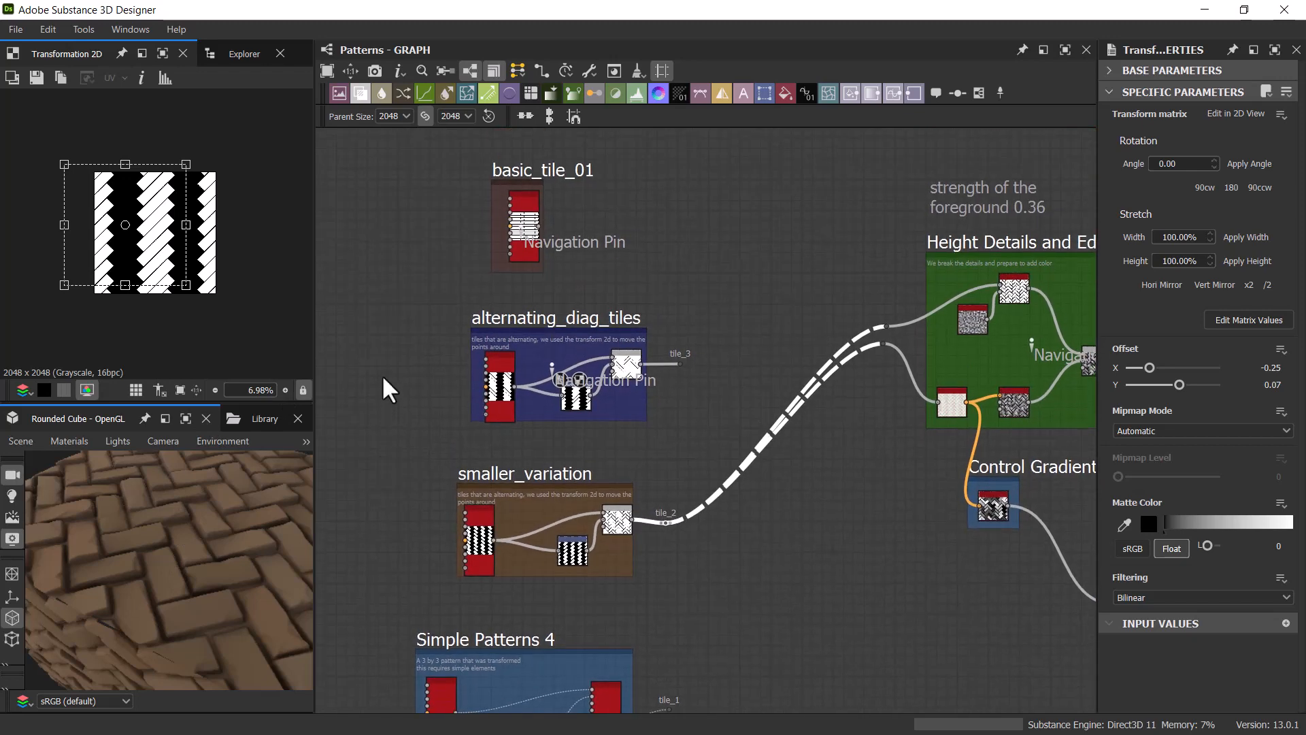
key(F2)
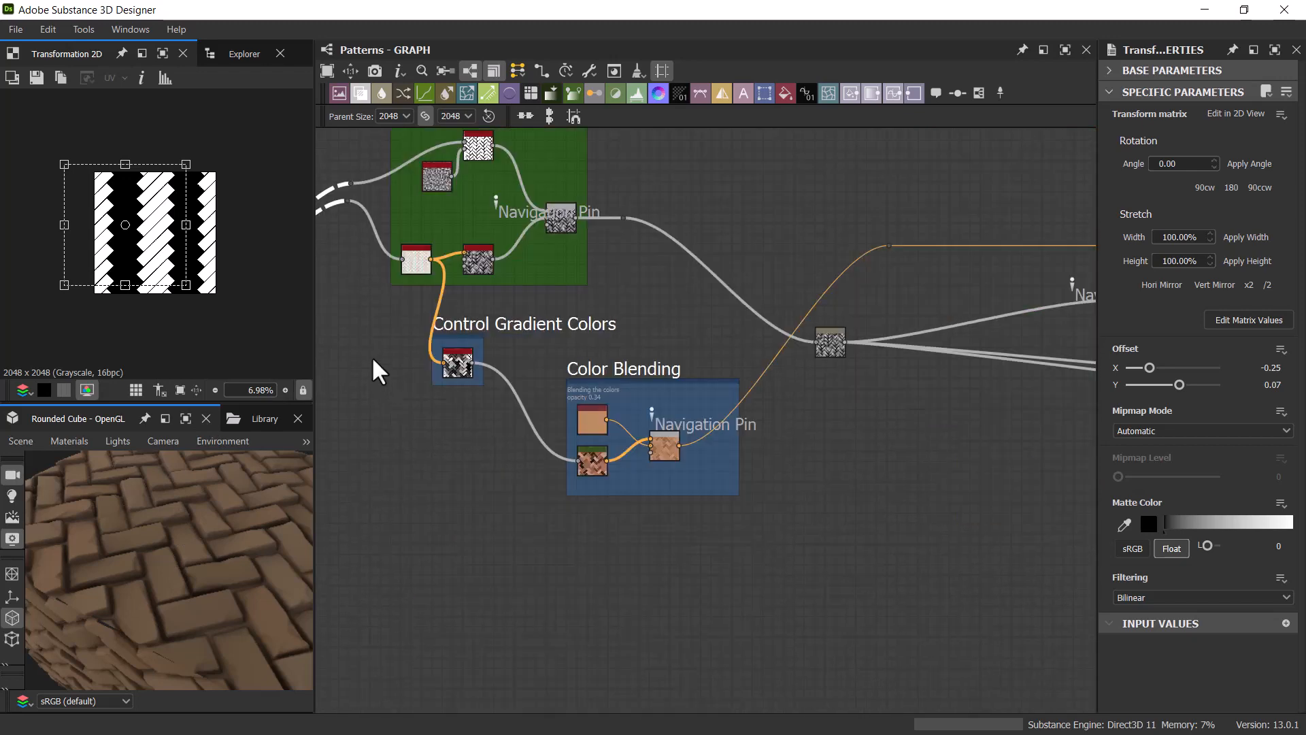
middle_drag(484, 421, 889, 656)
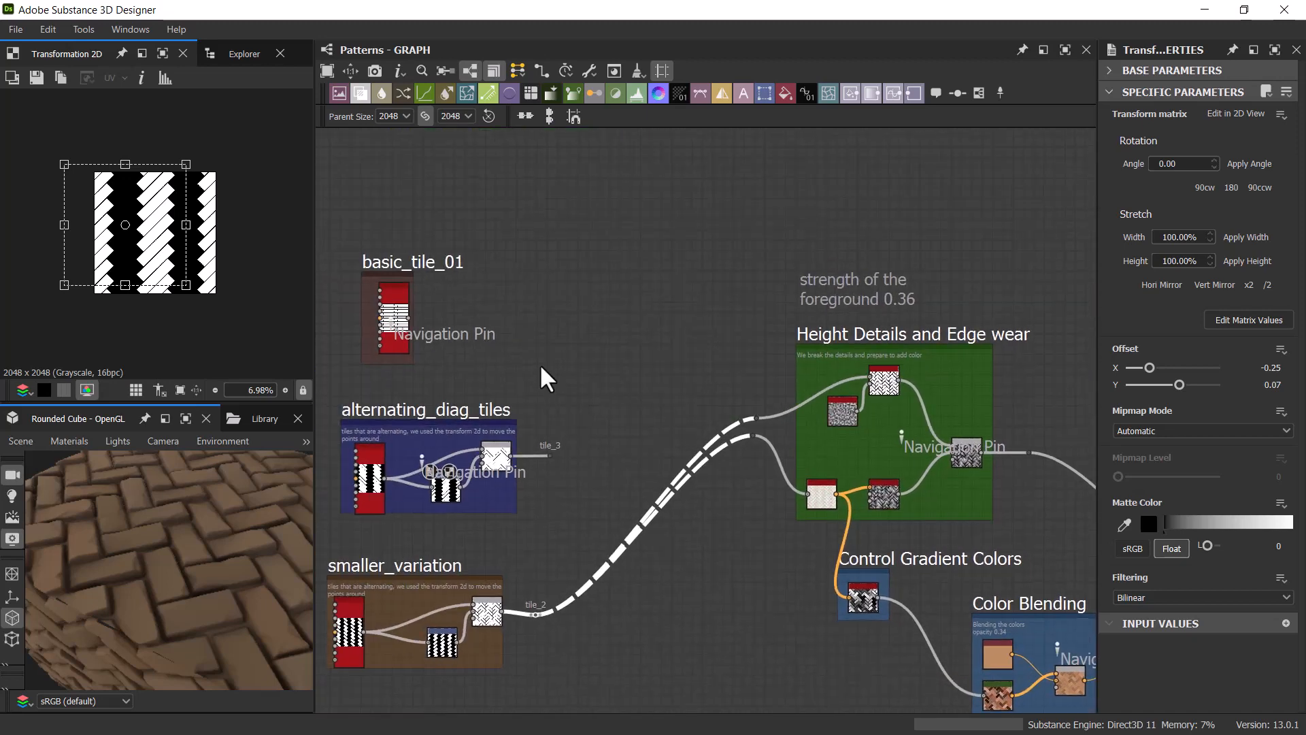
click(444, 329)
click(400, 315)
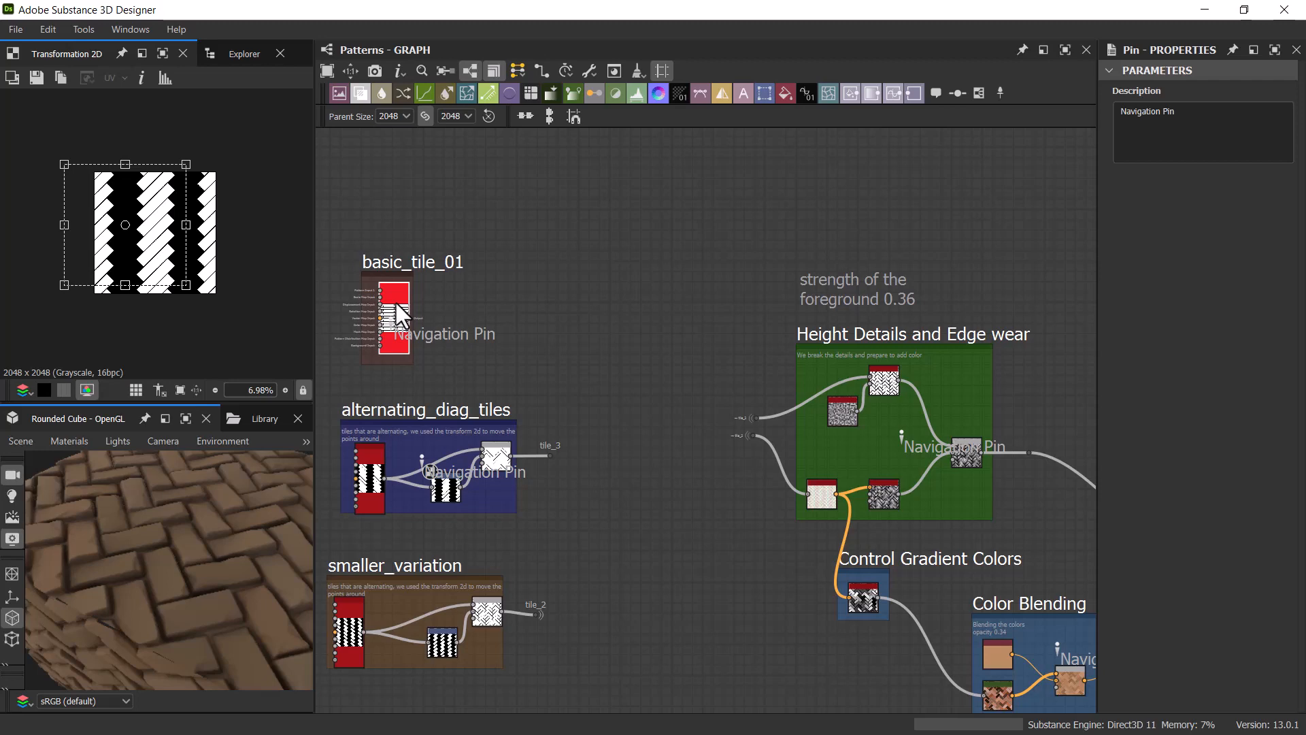
key(F2)
key(F2)
key(F2)
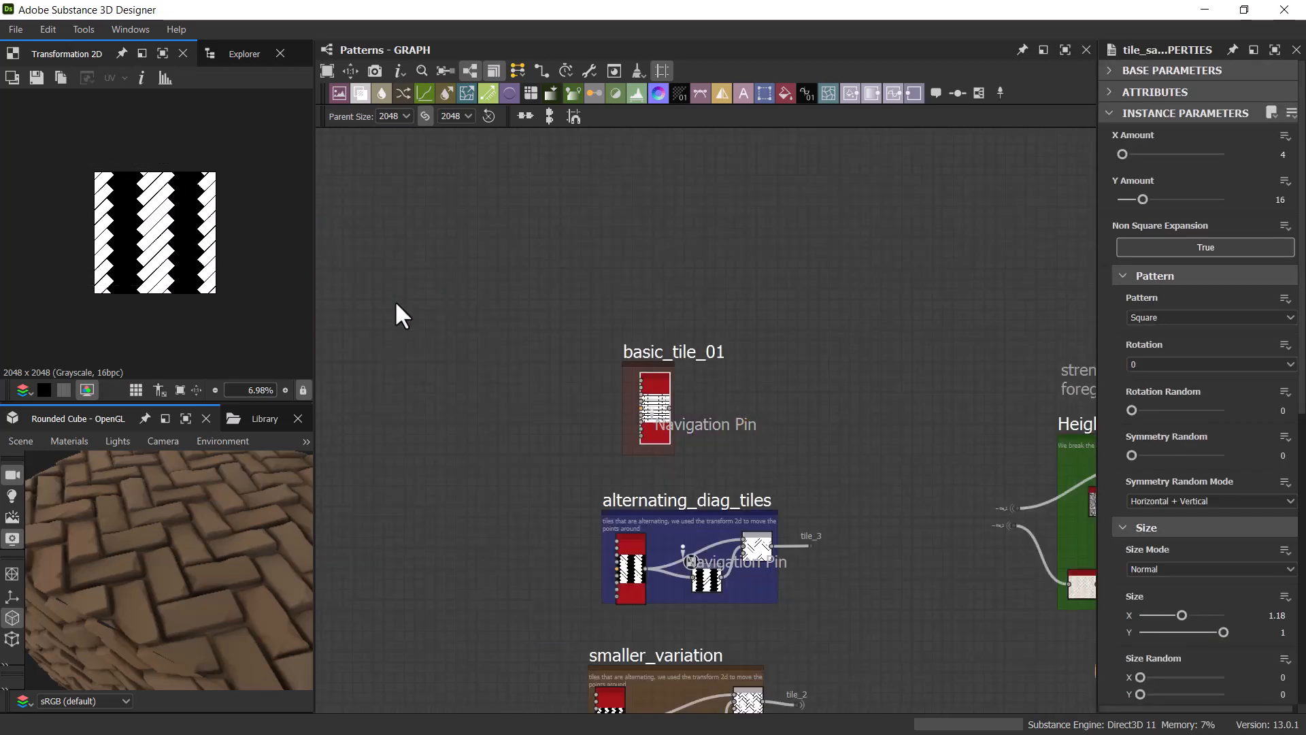
Step: Show the output of the basic_tile_01 Tile Sampler in the 2D view and inspect its brick pattern
scroll(632, 398, up, 5)
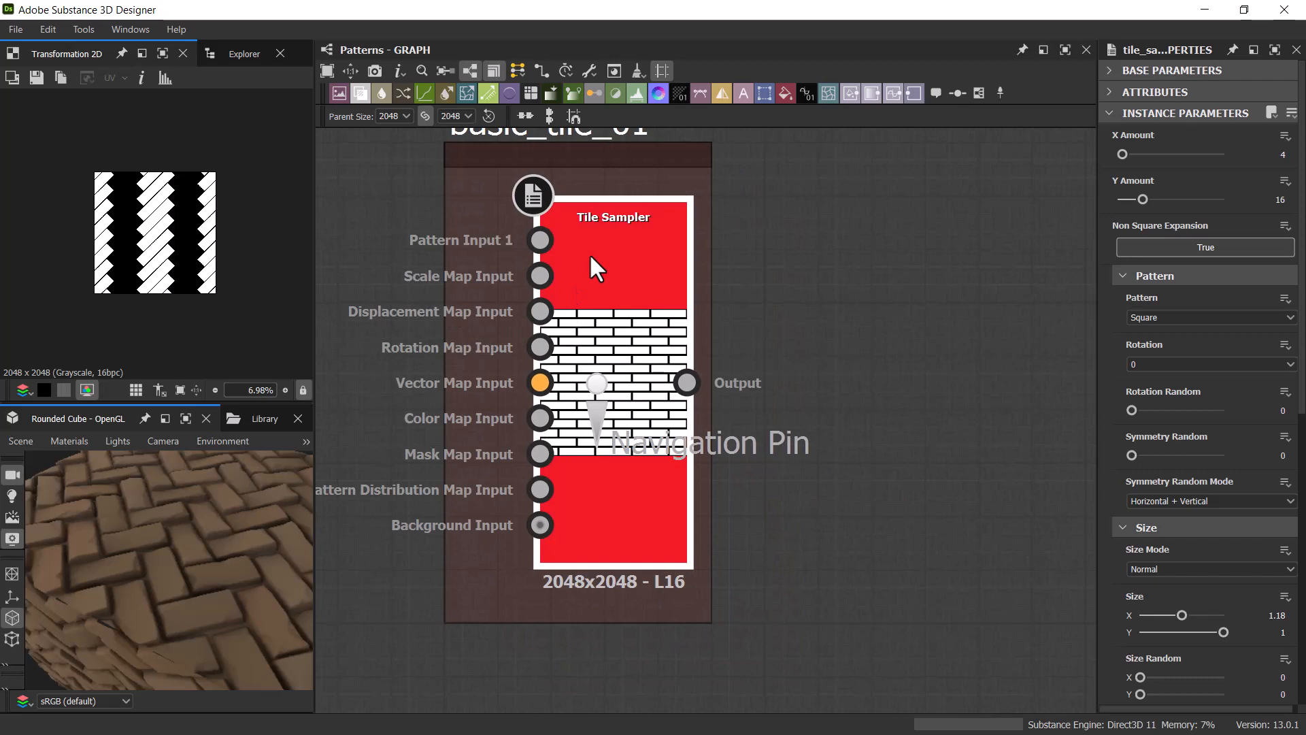
double_click(628, 317)
scroll(146, 235, up, 4)
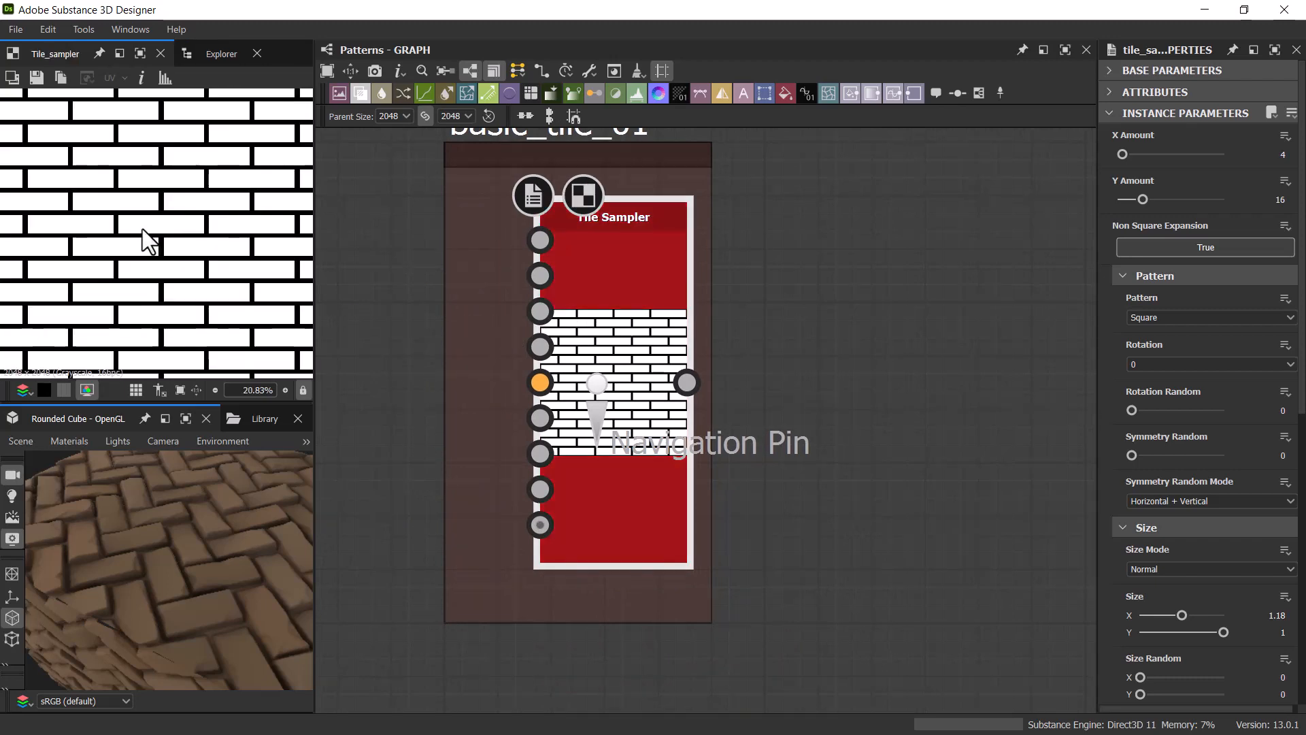
scroll(195, 285, down, 2)
Step: Look over the nodes inside the alternating_diag_tiles frame
middle_drag(372, 505, 370, 279)
middle_drag(502, 482, 484, 300)
middle_drag(580, 479, 659, 332)
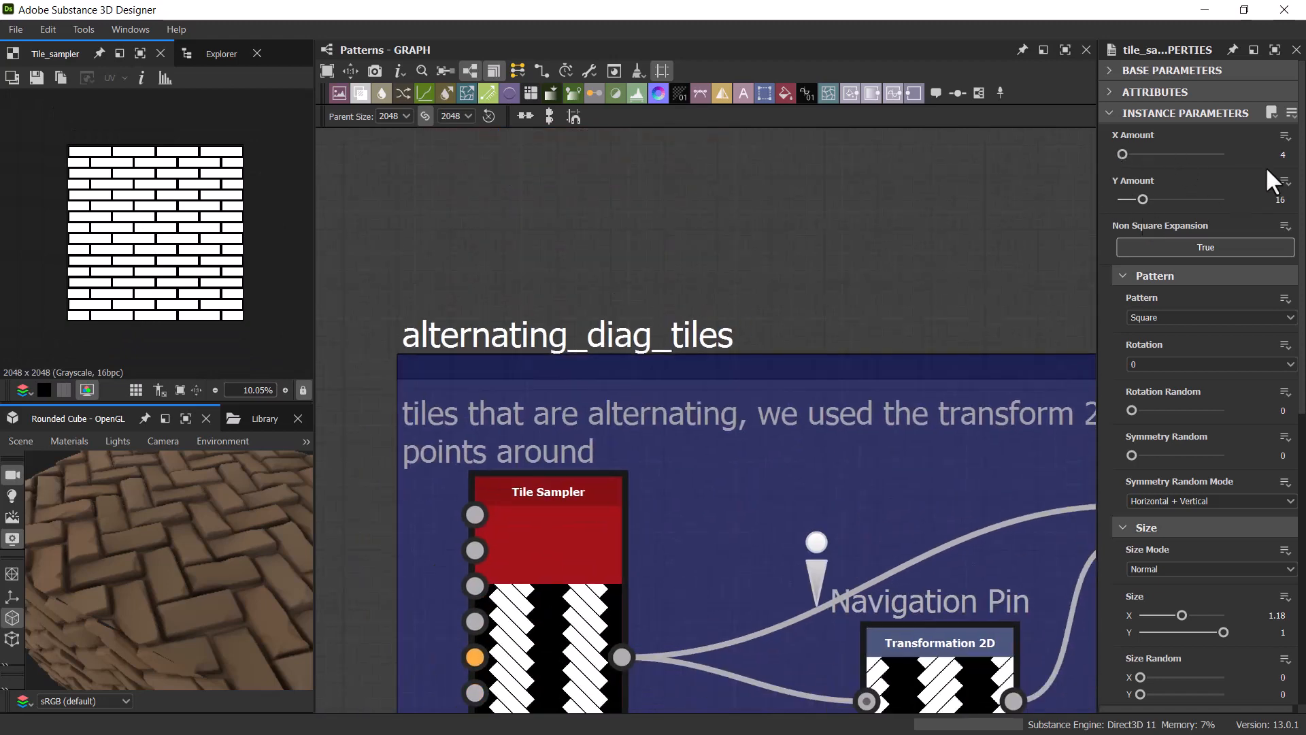
middle_drag(710, 509, 649, 408)
scroll(649, 408, down, 3)
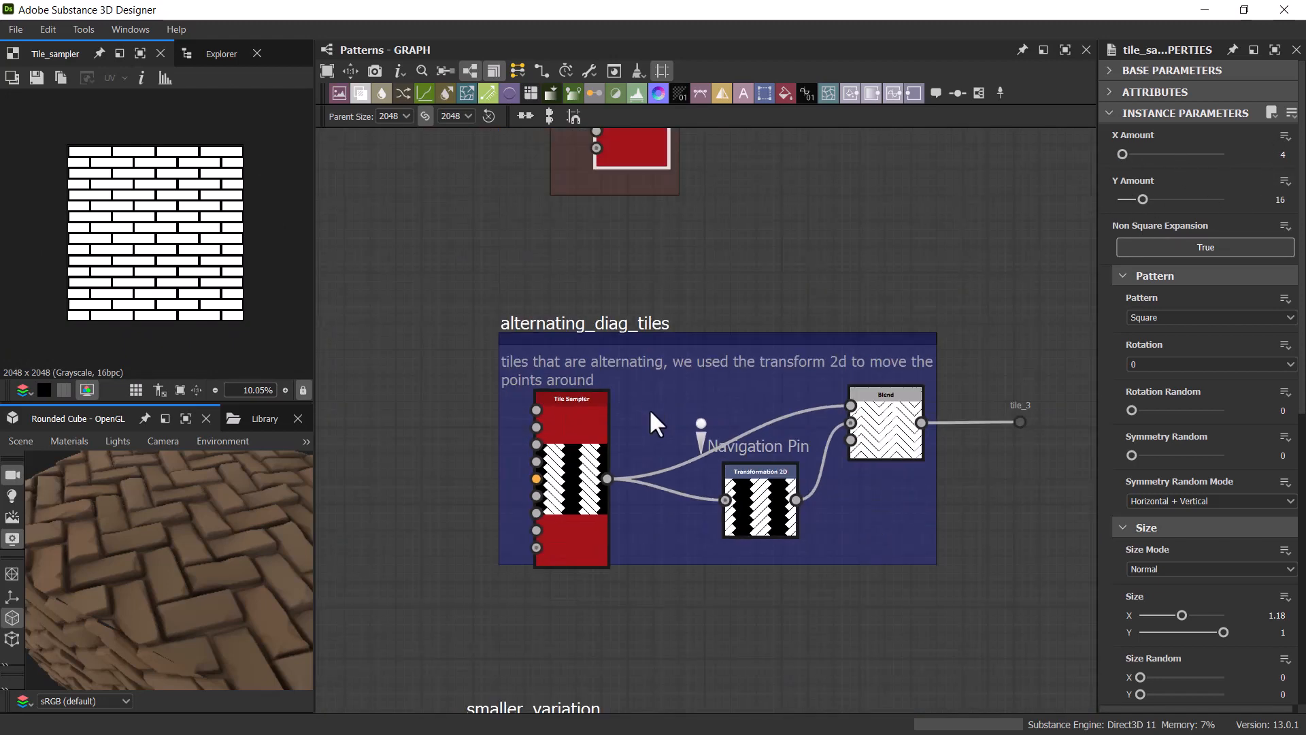
middle_drag(763, 391, 622, 331)
scroll(752, 598, down, 2)
Step: Show the output of the smaller_variation frame's Tile Sampler in the 2D view
middle_drag(659, 597, 614, 183)
click(761, 565)
scroll(553, 340, up, 5)
scroll(553, 339, down, 1)
click(467, 390)
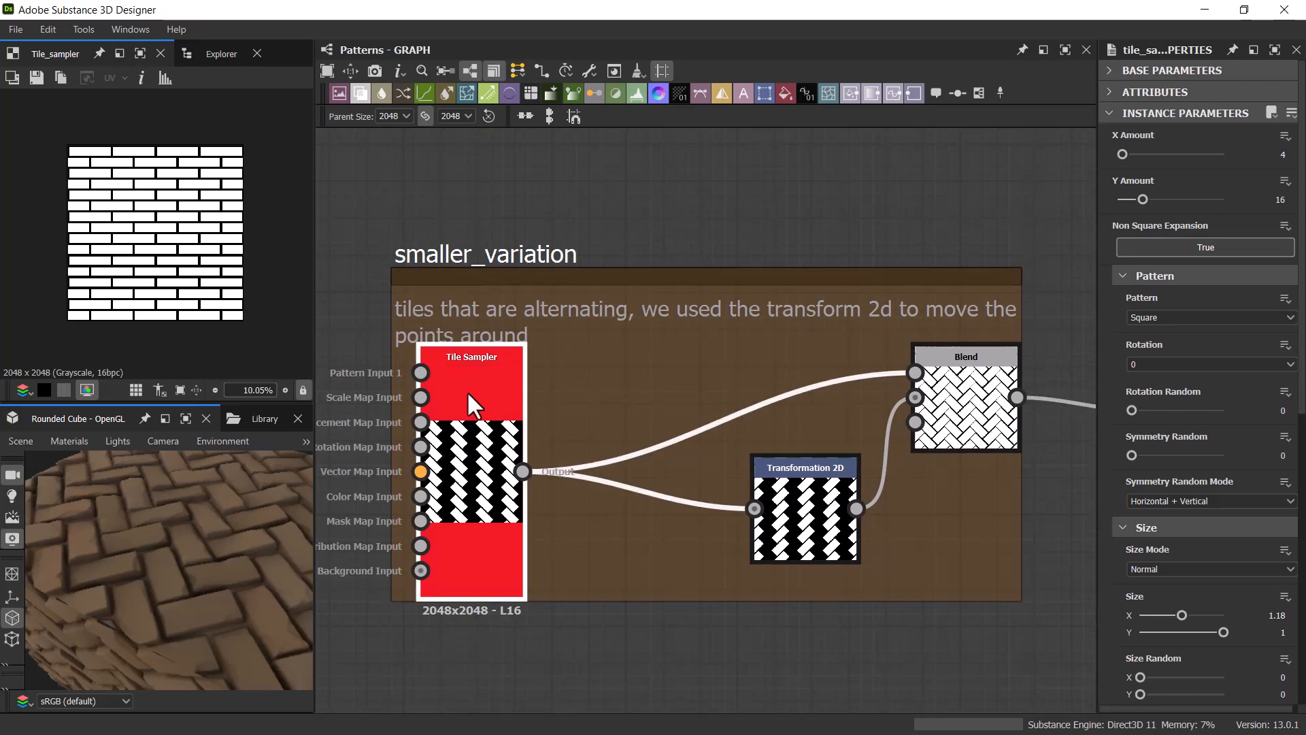
double_click(466, 391)
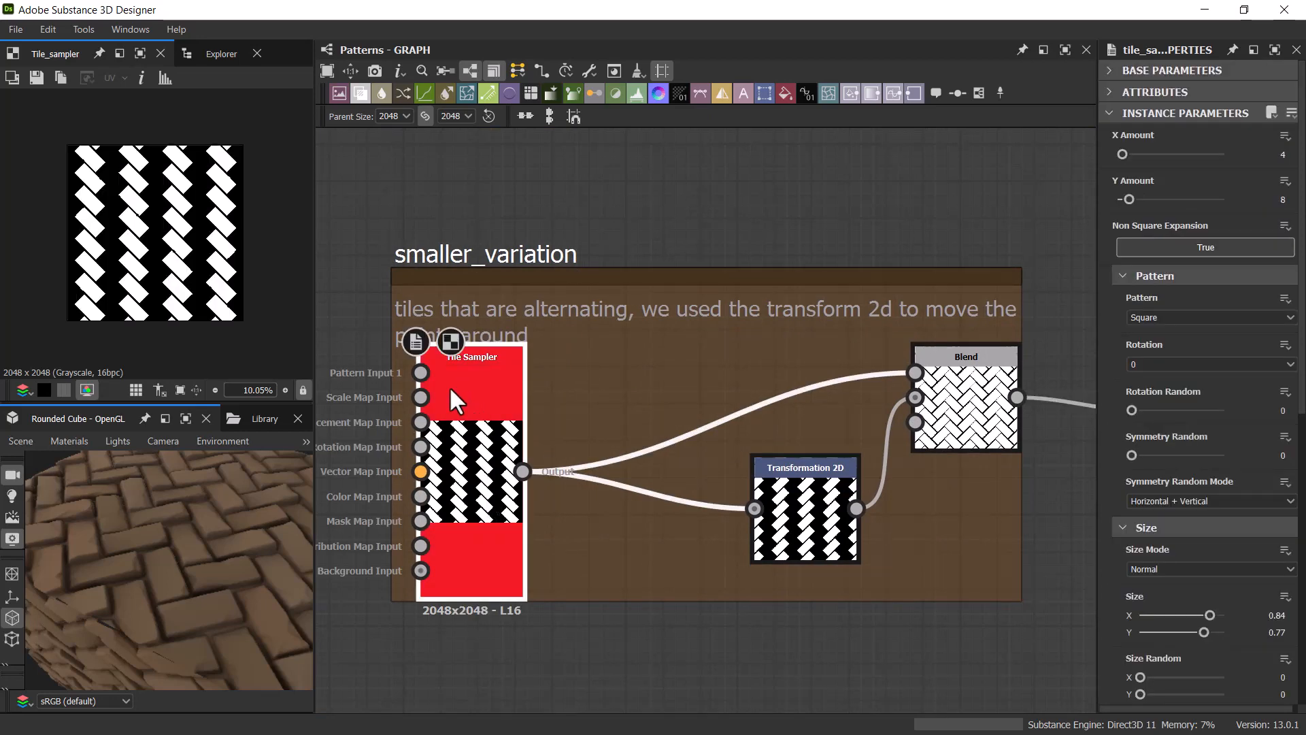
Step: Examine the smaller_variation node chain: the Tile Sampler's size and rotation, the Transformation 2D's offset and the Blend's output
scroll(1078, 306, down, 2)
scroll(1113, 423, down, 3)
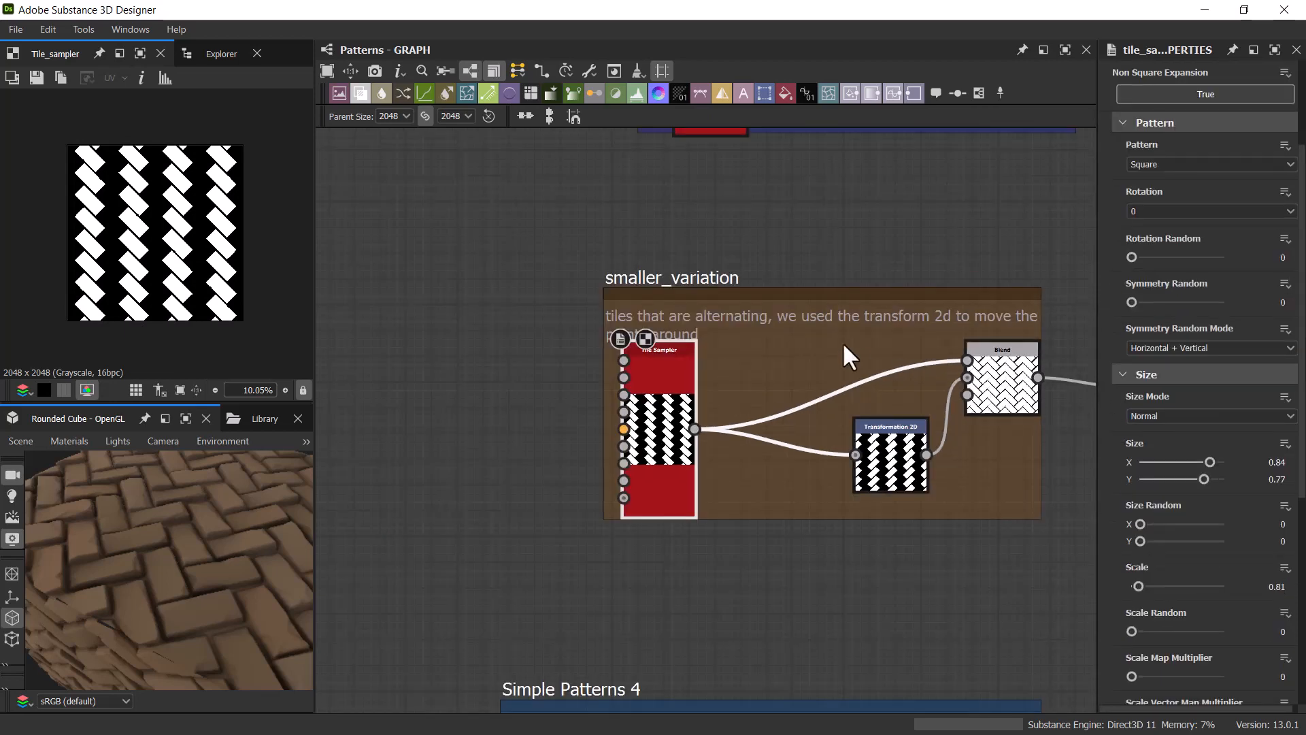
middle_drag(789, 348, 613, 348)
scroll(613, 348, up, 2)
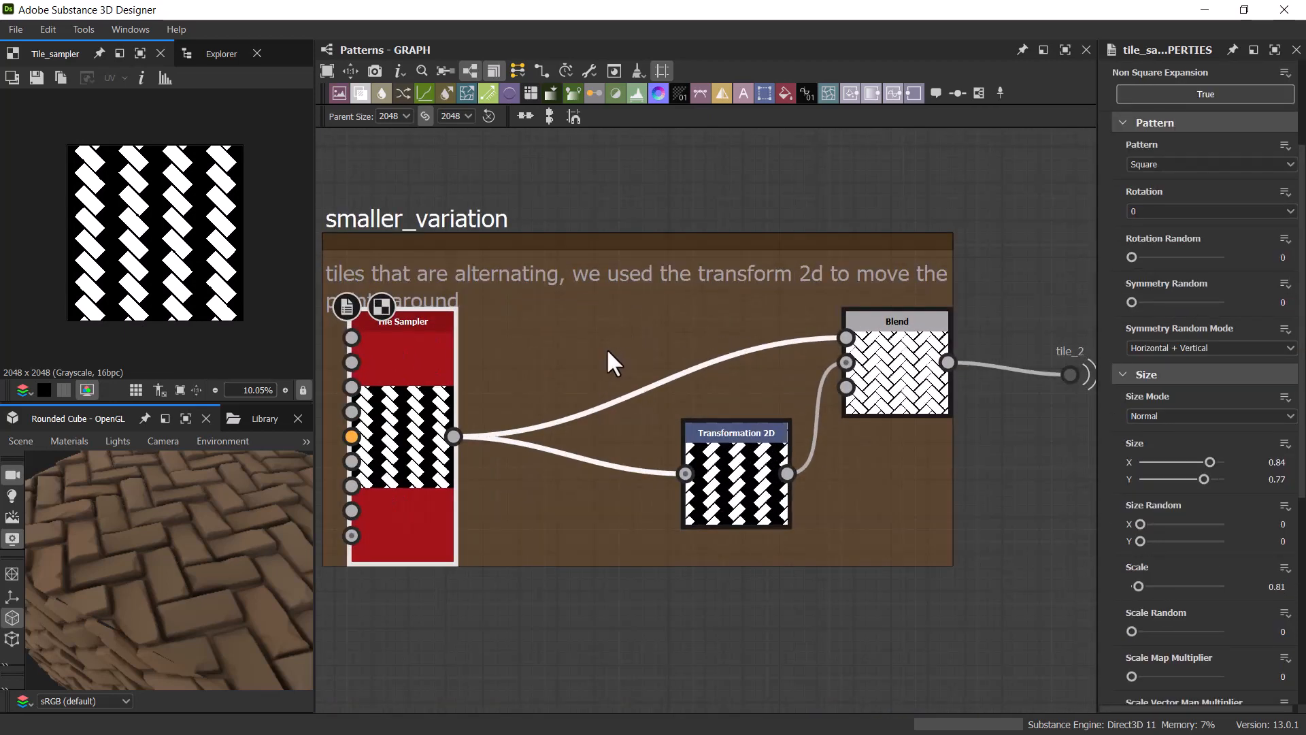
scroll(1137, 457, down, 5)
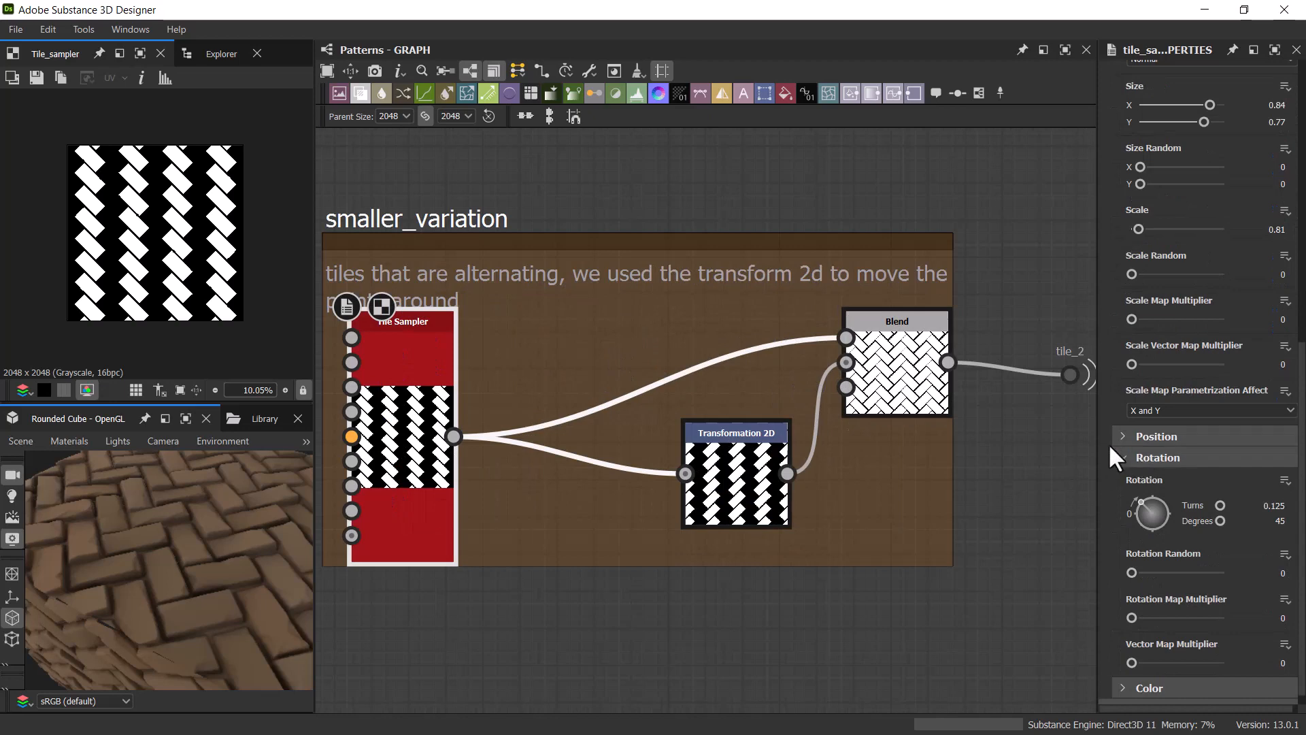
scroll(1118, 465, down, 1)
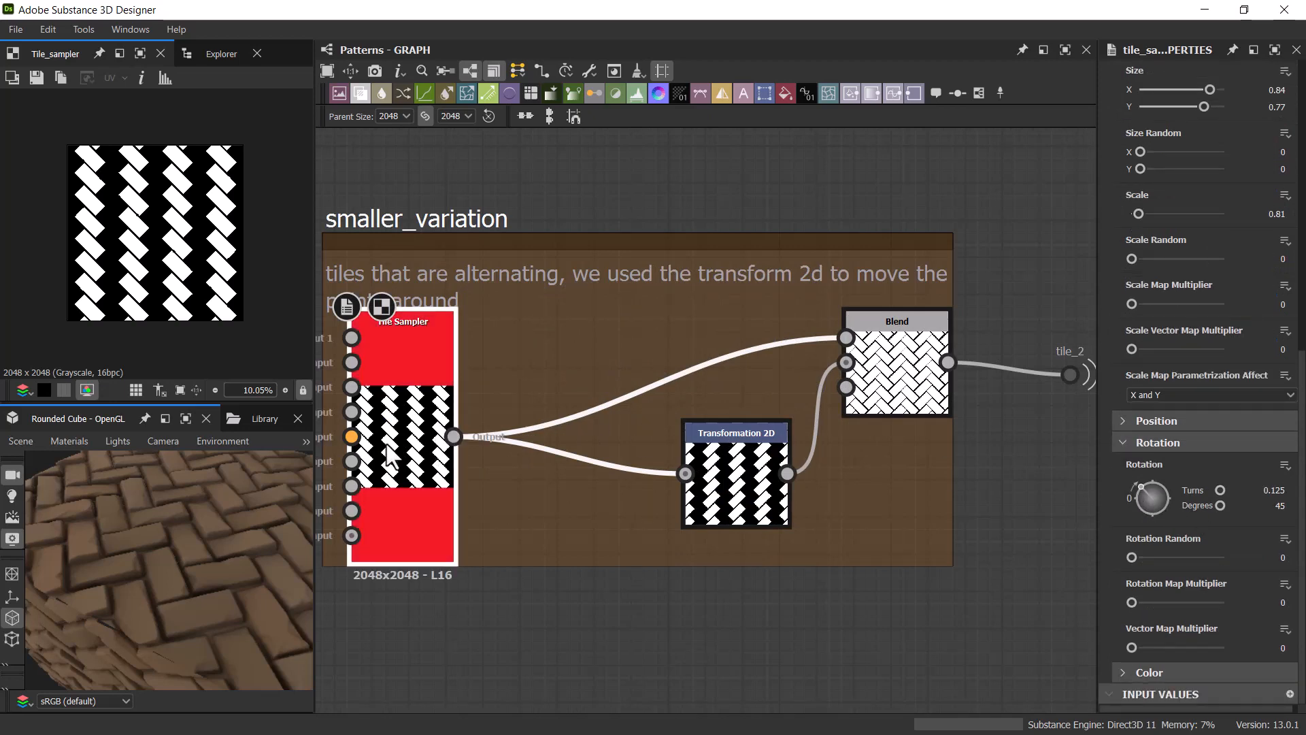
click(752, 467)
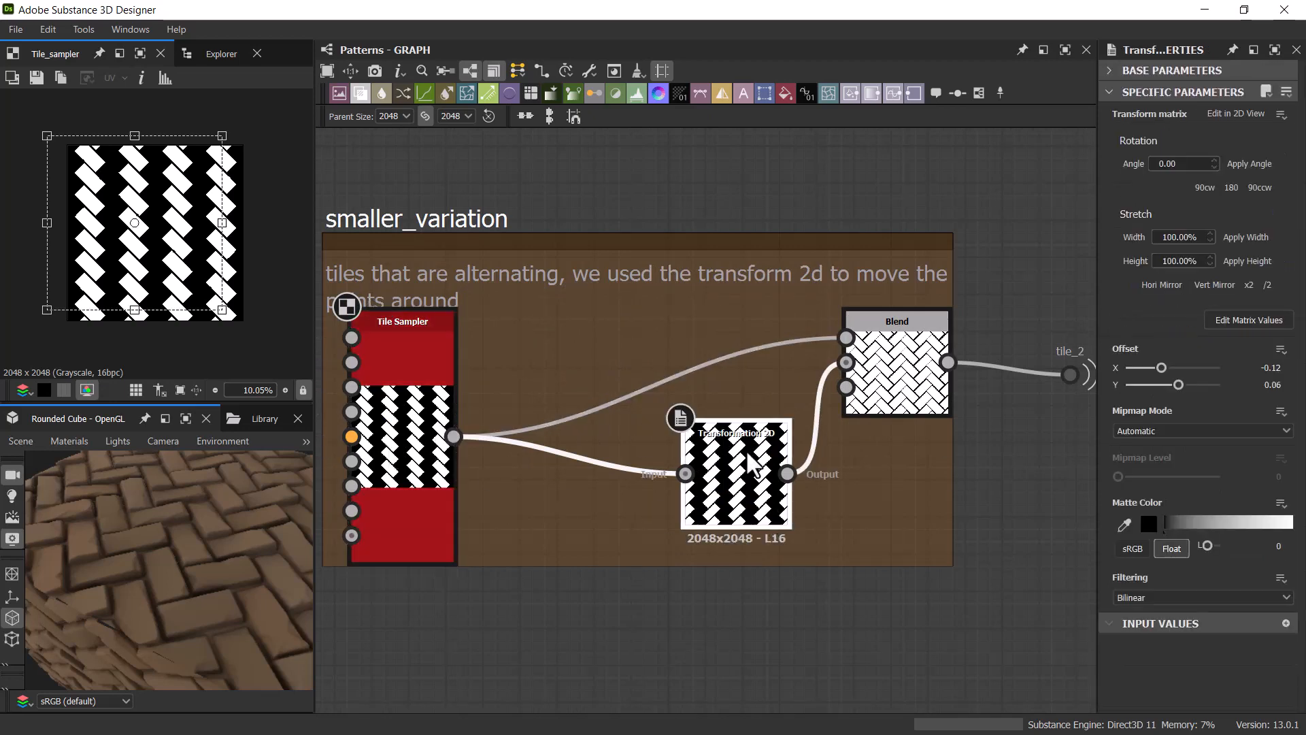
click(874, 385)
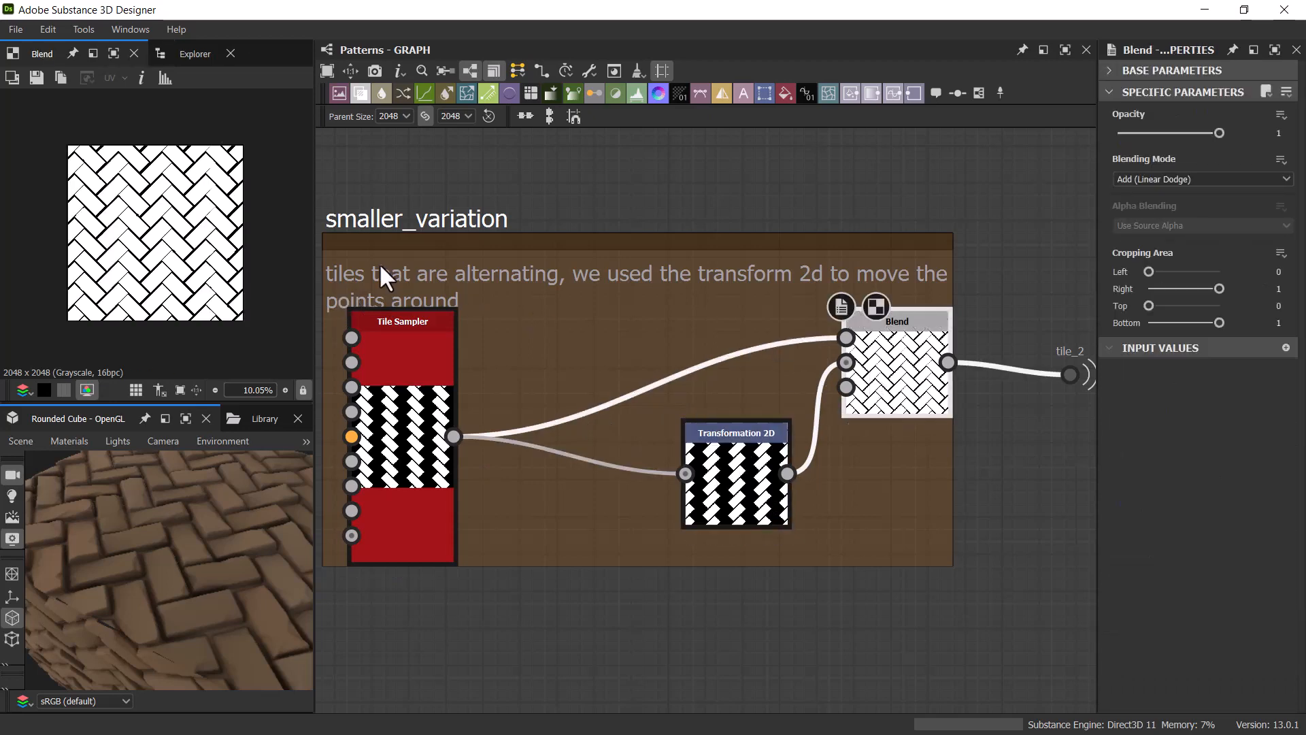
Step: Select and deselect the tile_2 dot to examine its portal links to the Height Details and Edge wear frame
middle_drag(801, 204, 533, 387)
scroll(720, 220, down, 2)
scroll(719, 220, down, 2)
click(671, 440)
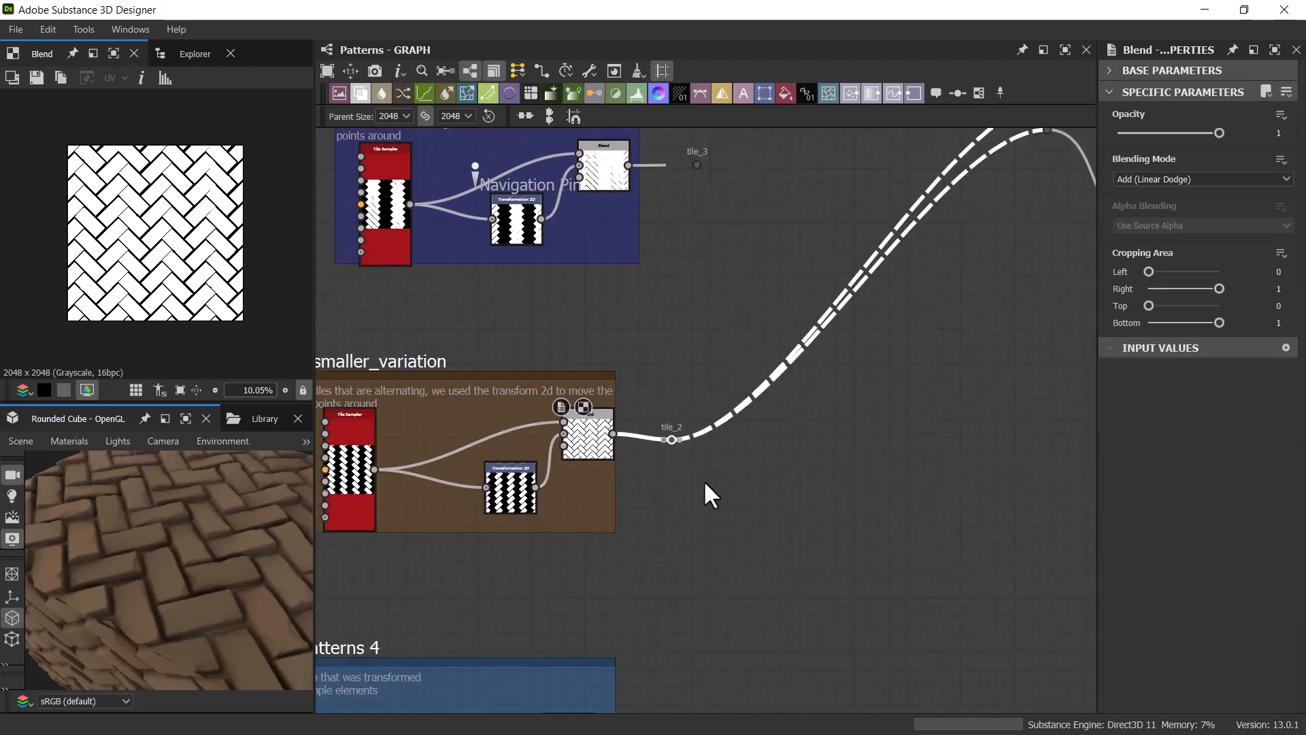
middle_drag(672, 337, 595, 455)
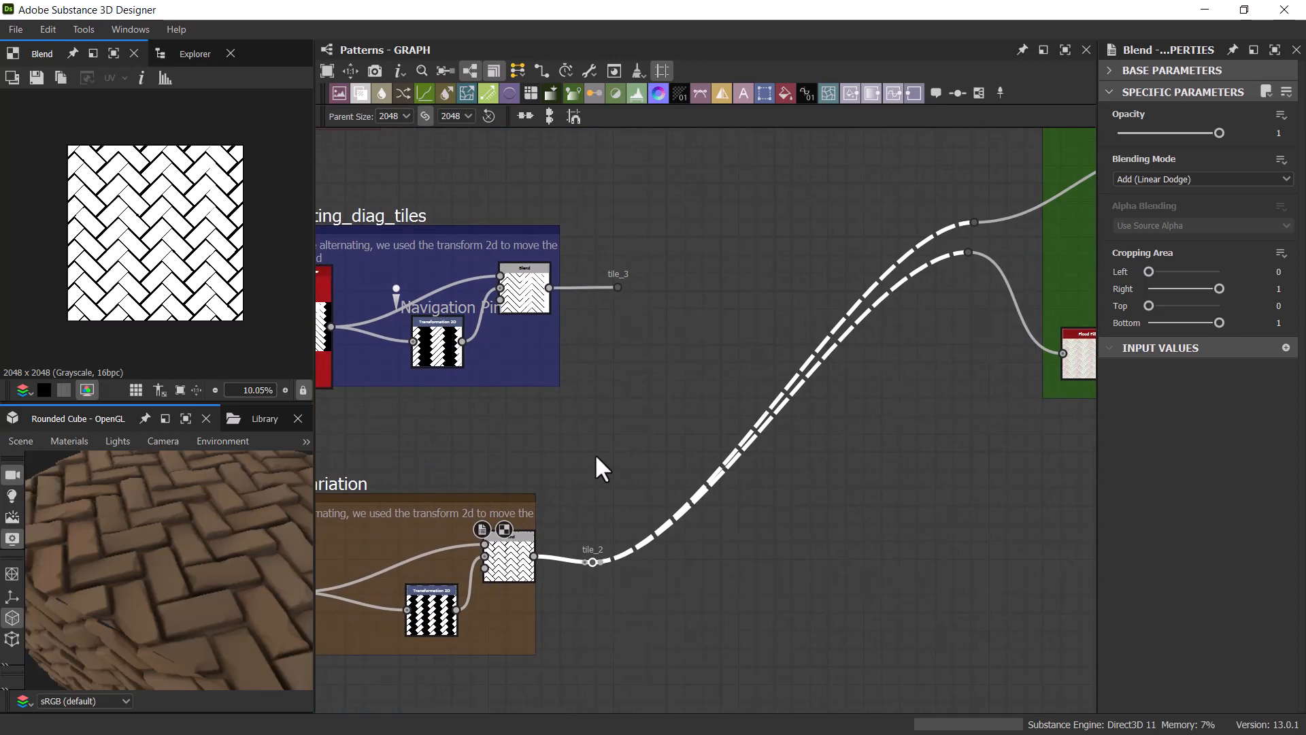
click(595, 456)
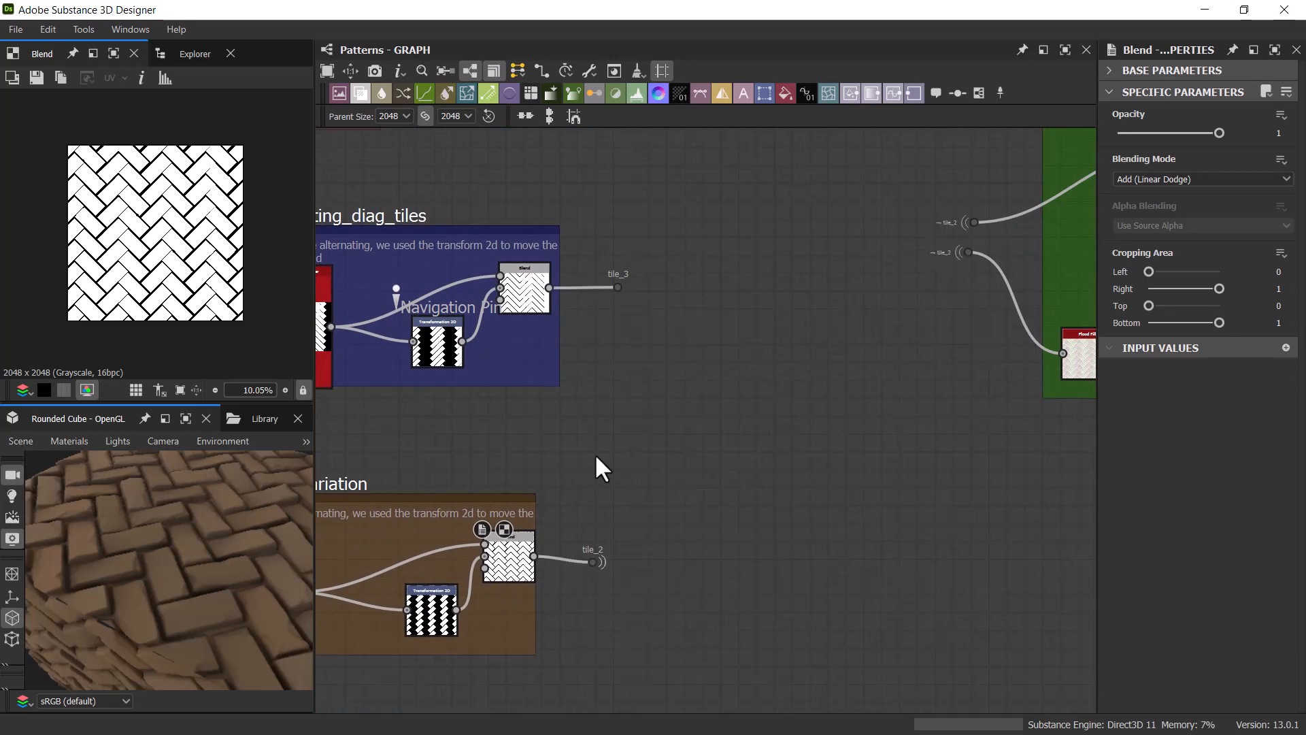
drag(562, 514, 616, 593)
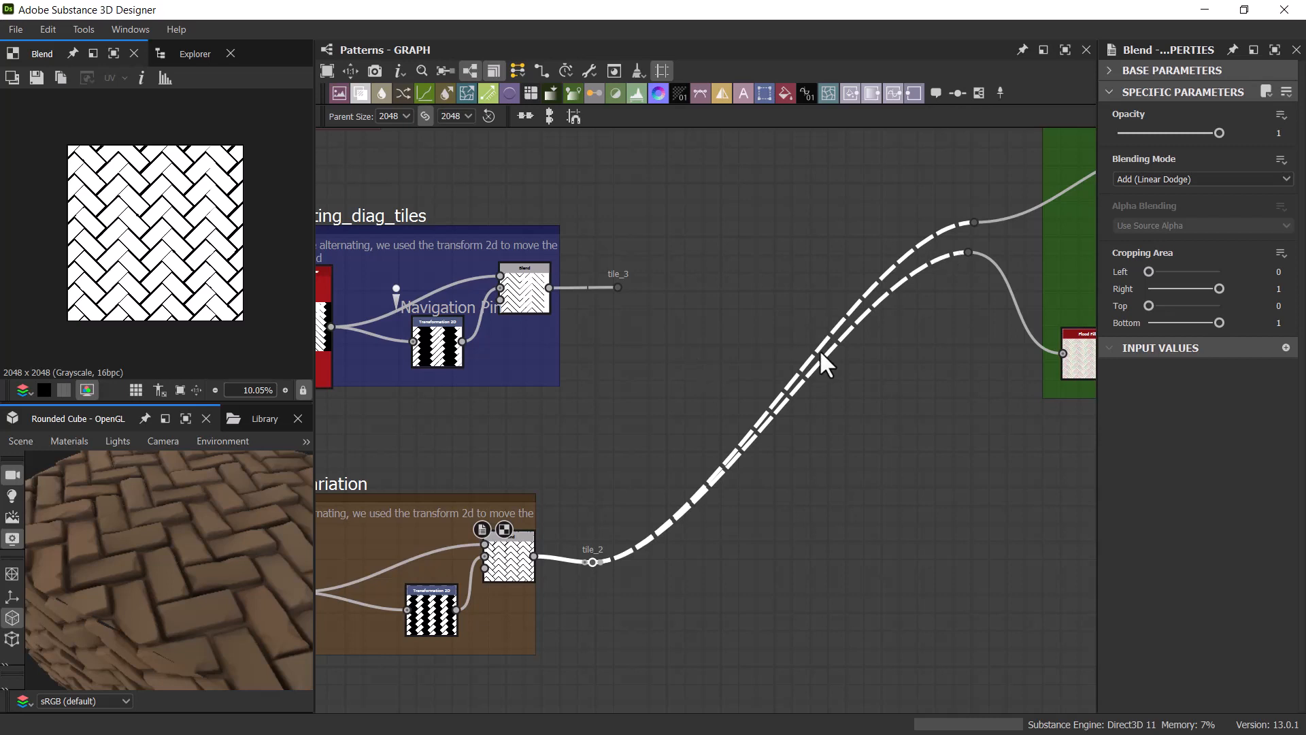
click(641, 434)
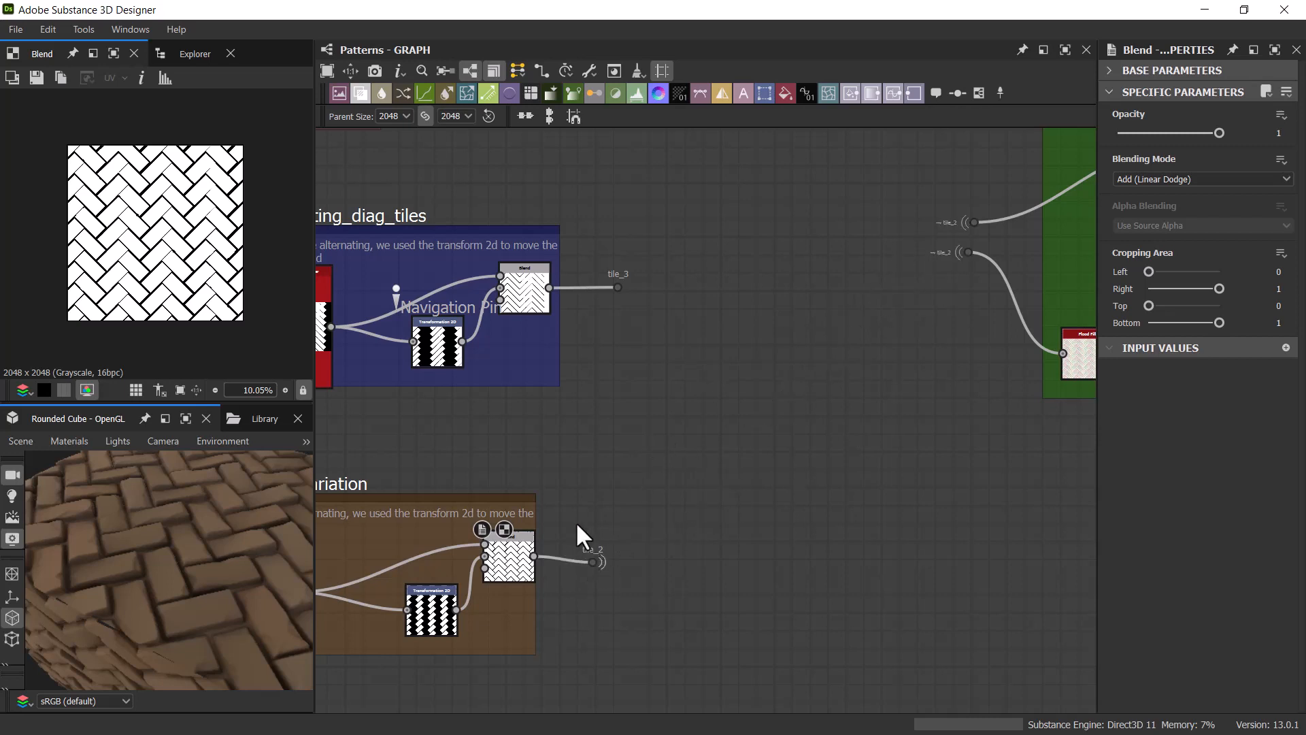
drag(575, 521, 627, 608)
click(548, 474)
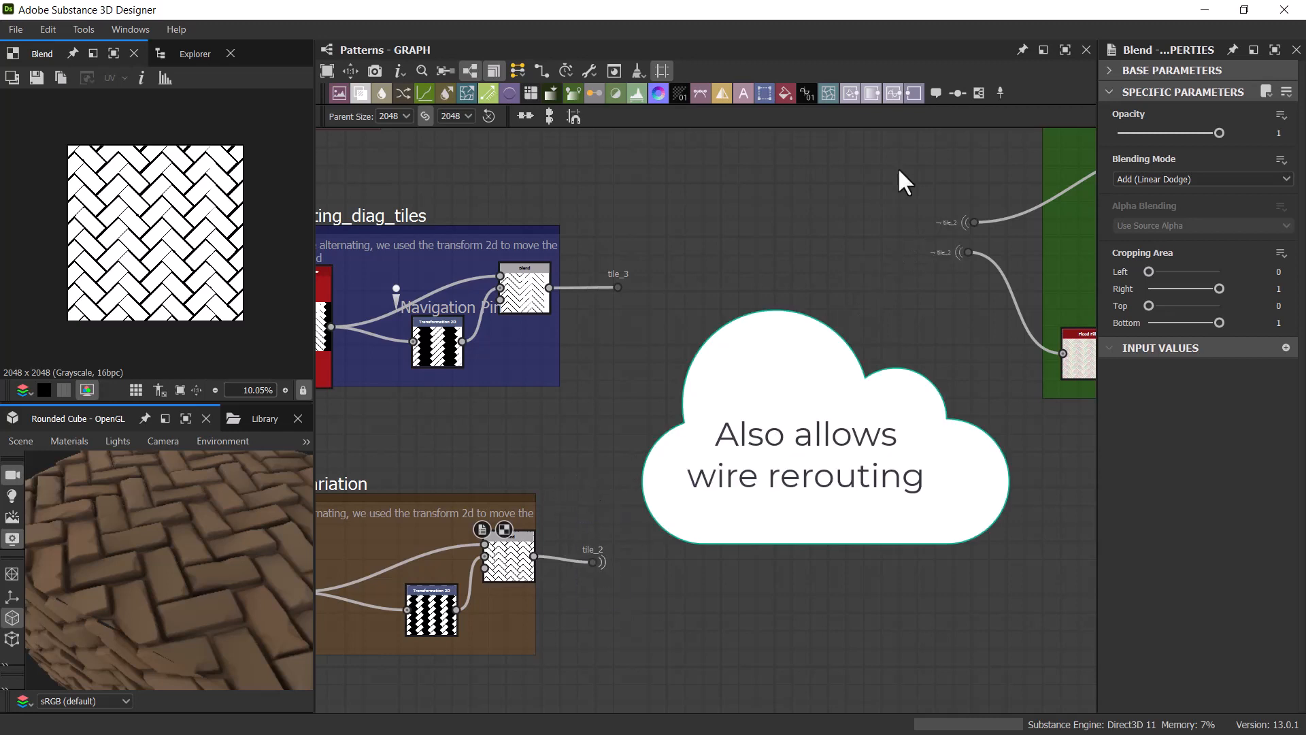
Step: Add a Dot node in the empty area above the tile_2 dot and name it test
click(953, 94)
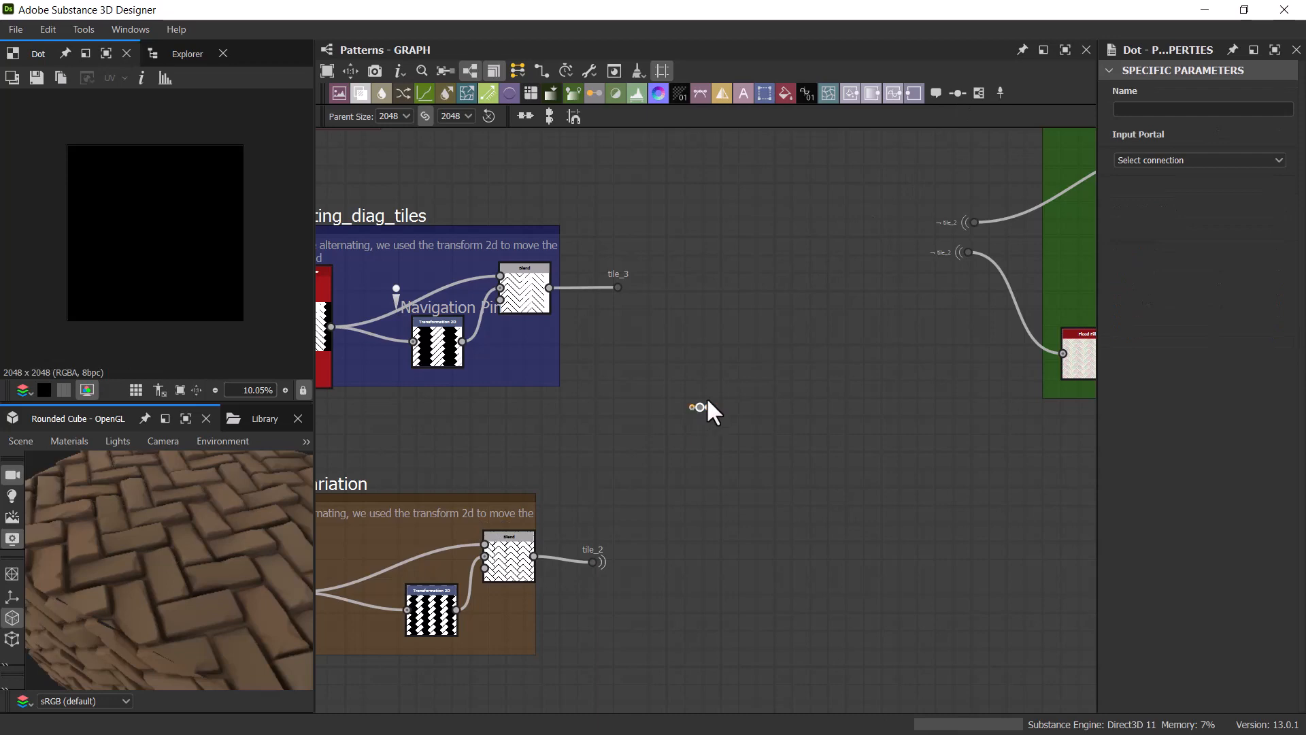
scroll(606, 480, up, 5)
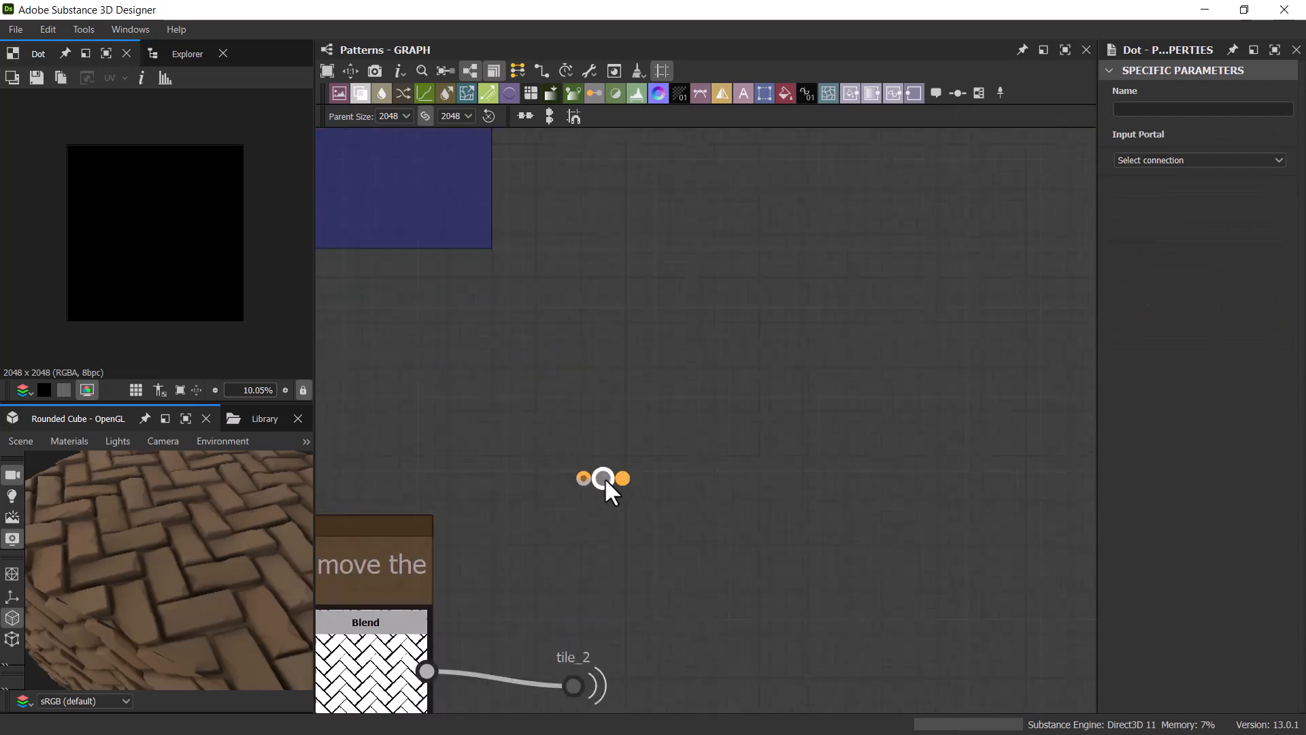
scroll(605, 481, down, 3)
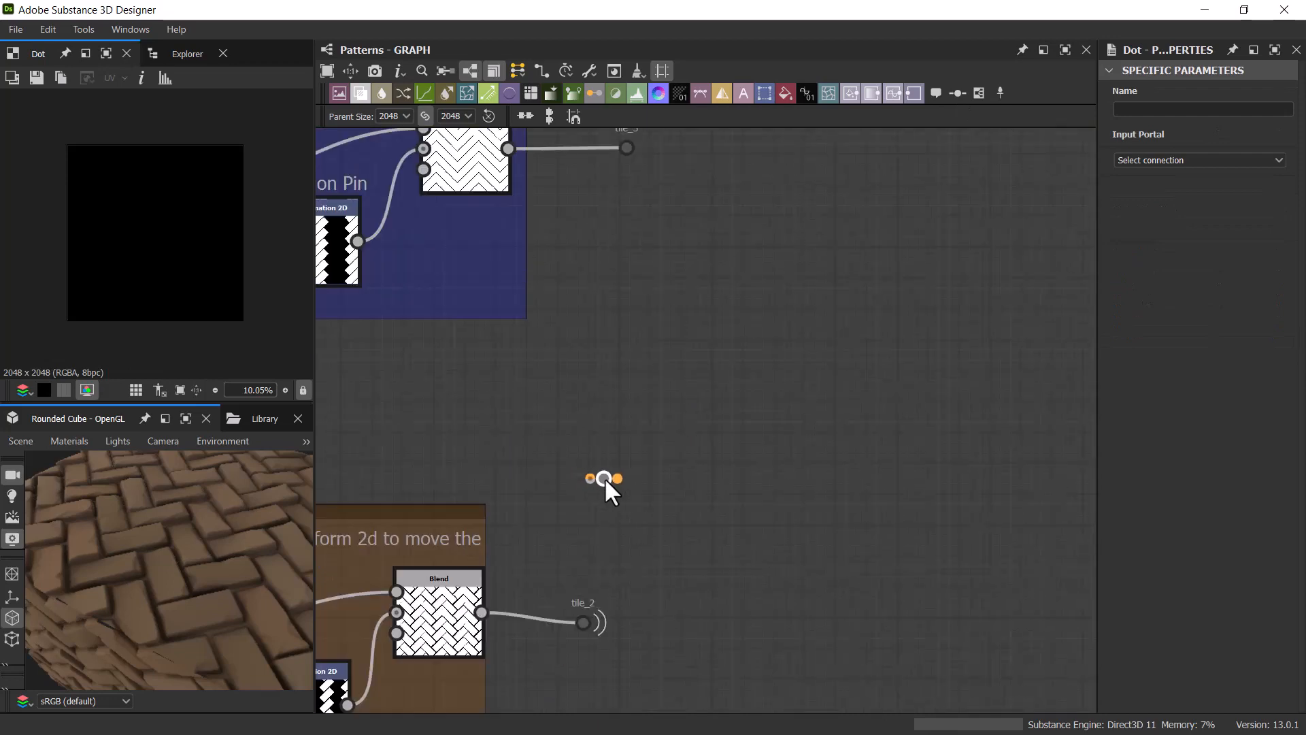
click(1140, 109)
text(test)
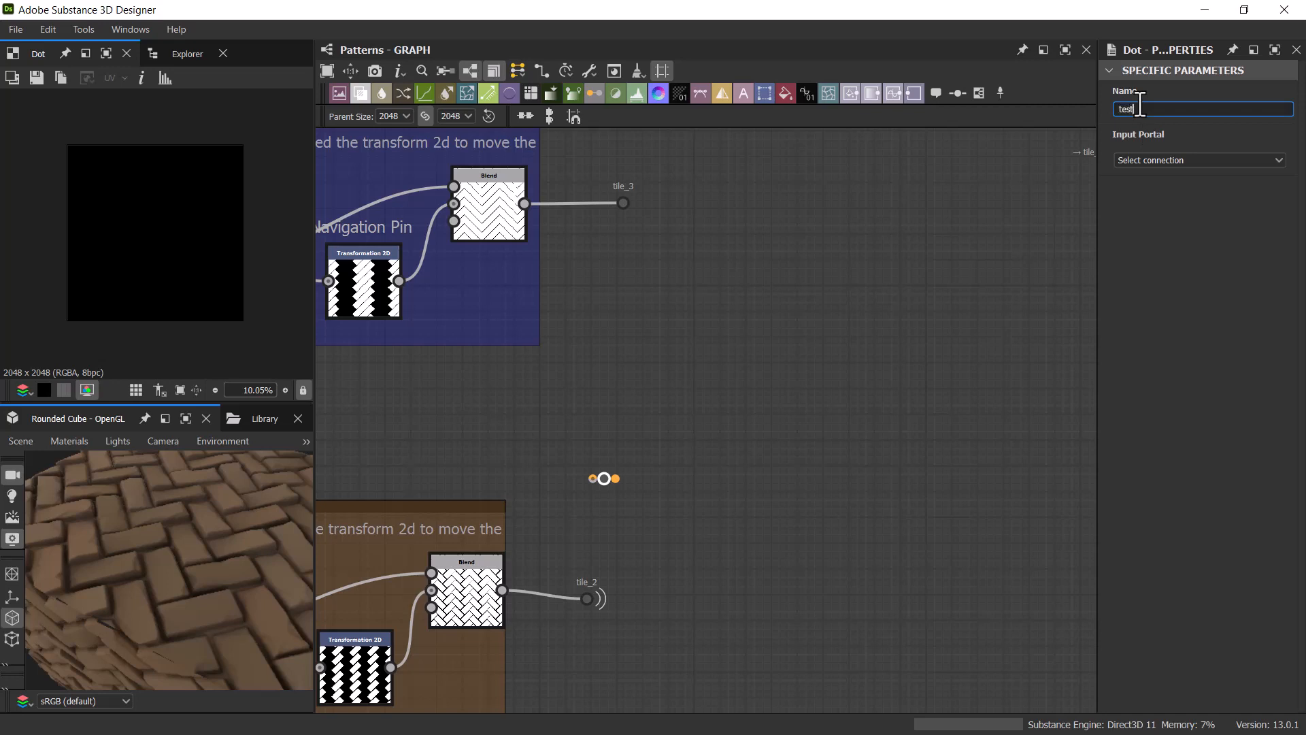
key(Return)
click(799, 310)
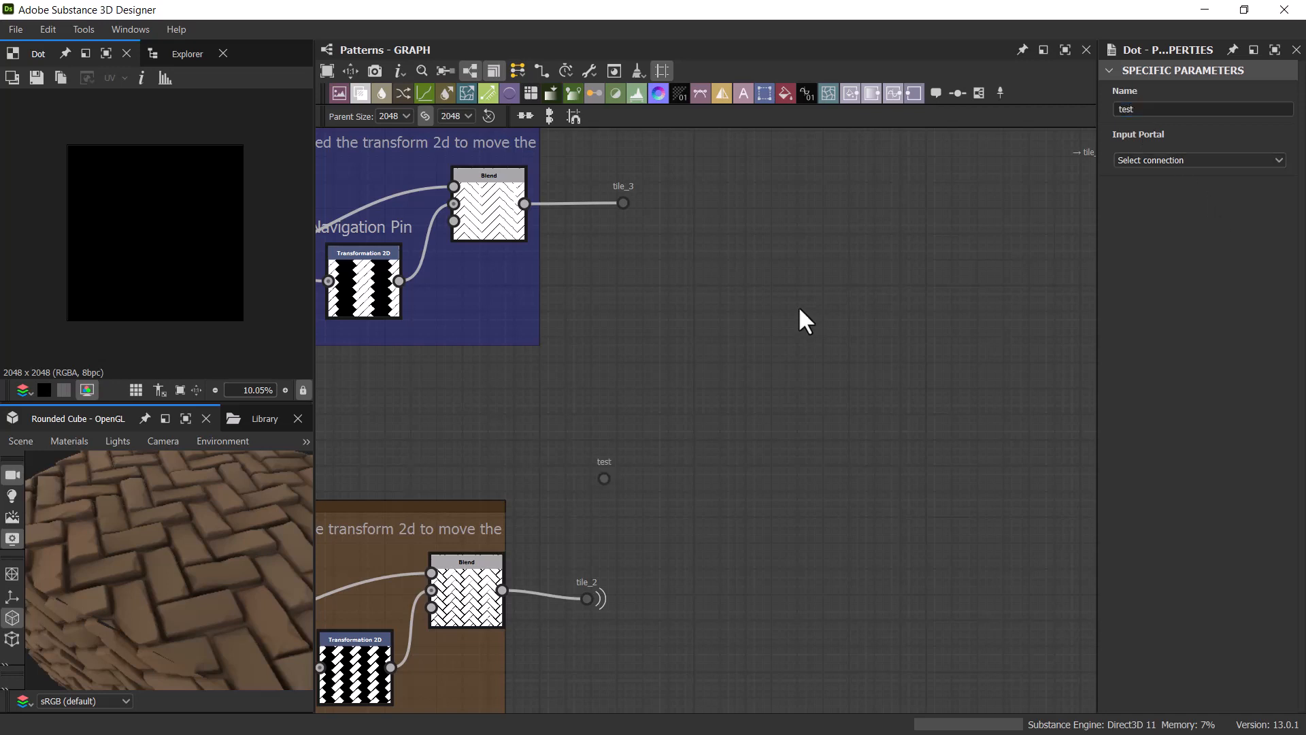
Step: Set the input portal of the dot feeding the Flood Fill node to test
click(603, 474)
middle_drag(689, 347, 506, 360)
scroll(789, 343, down, 3)
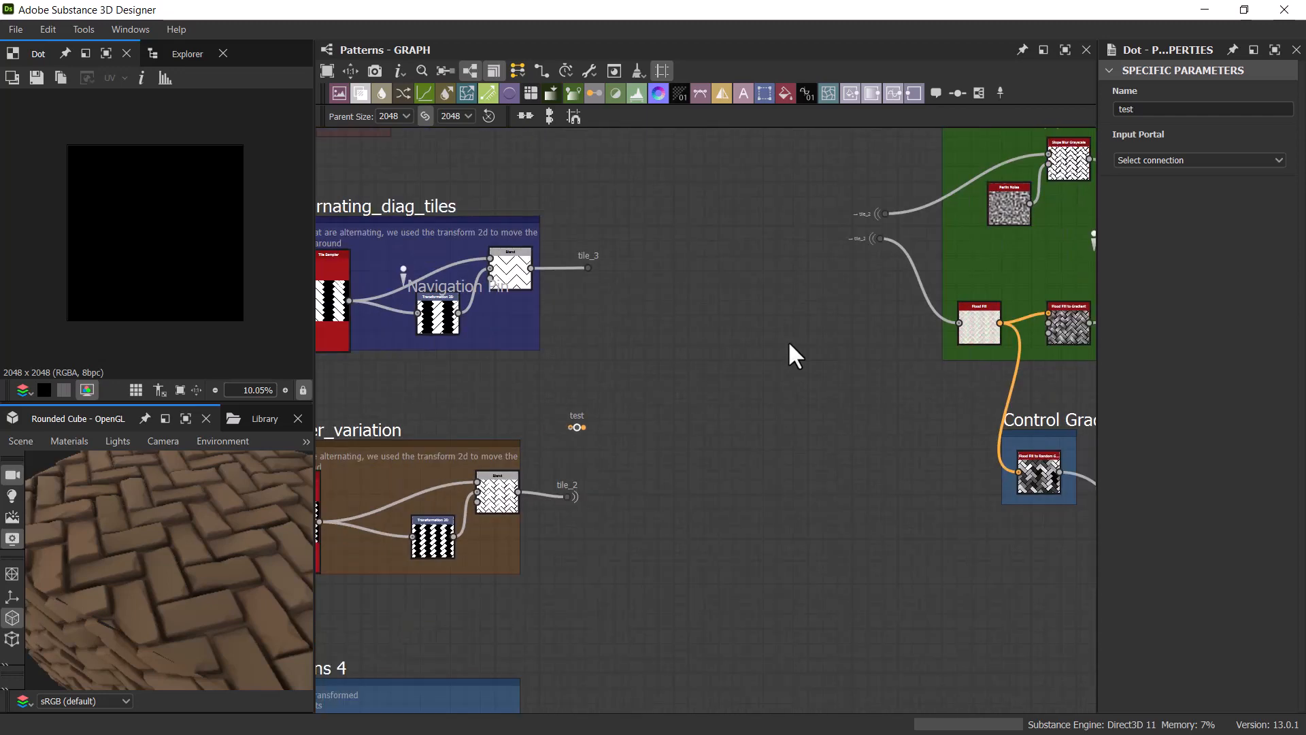
middle_drag(798, 313, 728, 373)
scroll(789, 316, up, 4)
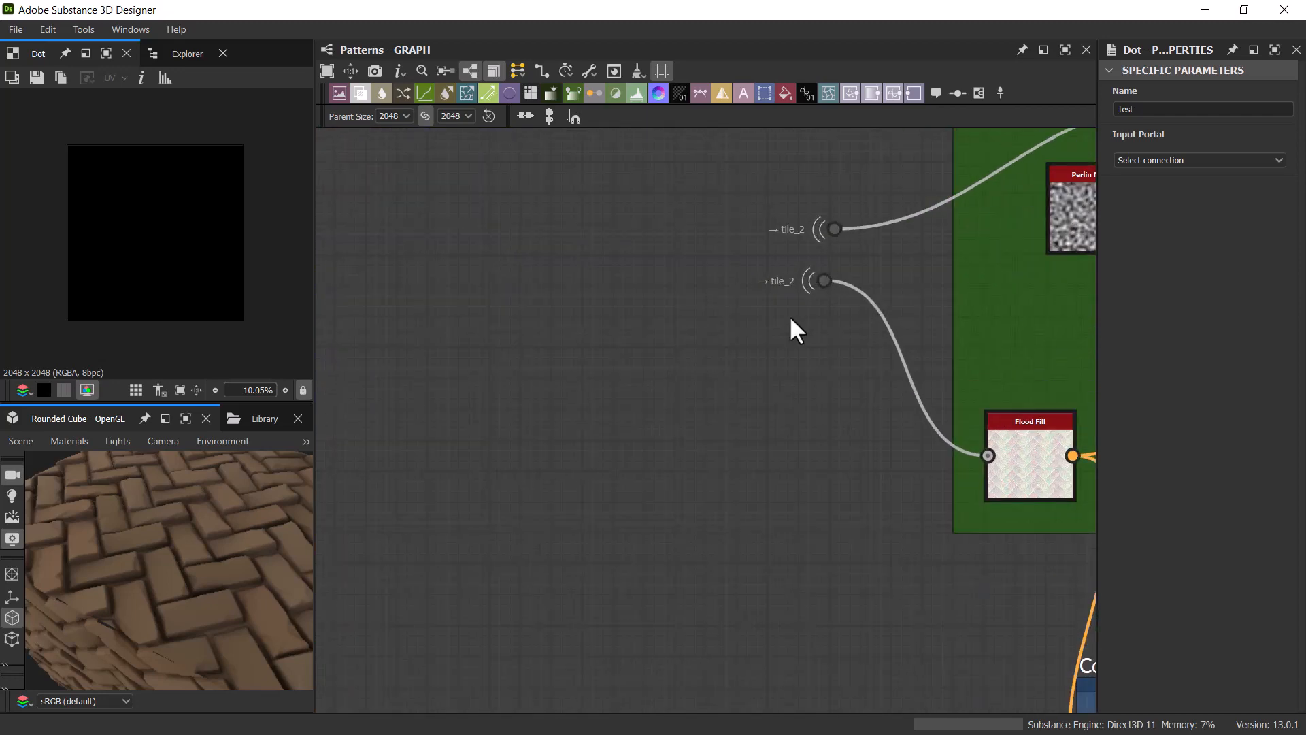
click(822, 280)
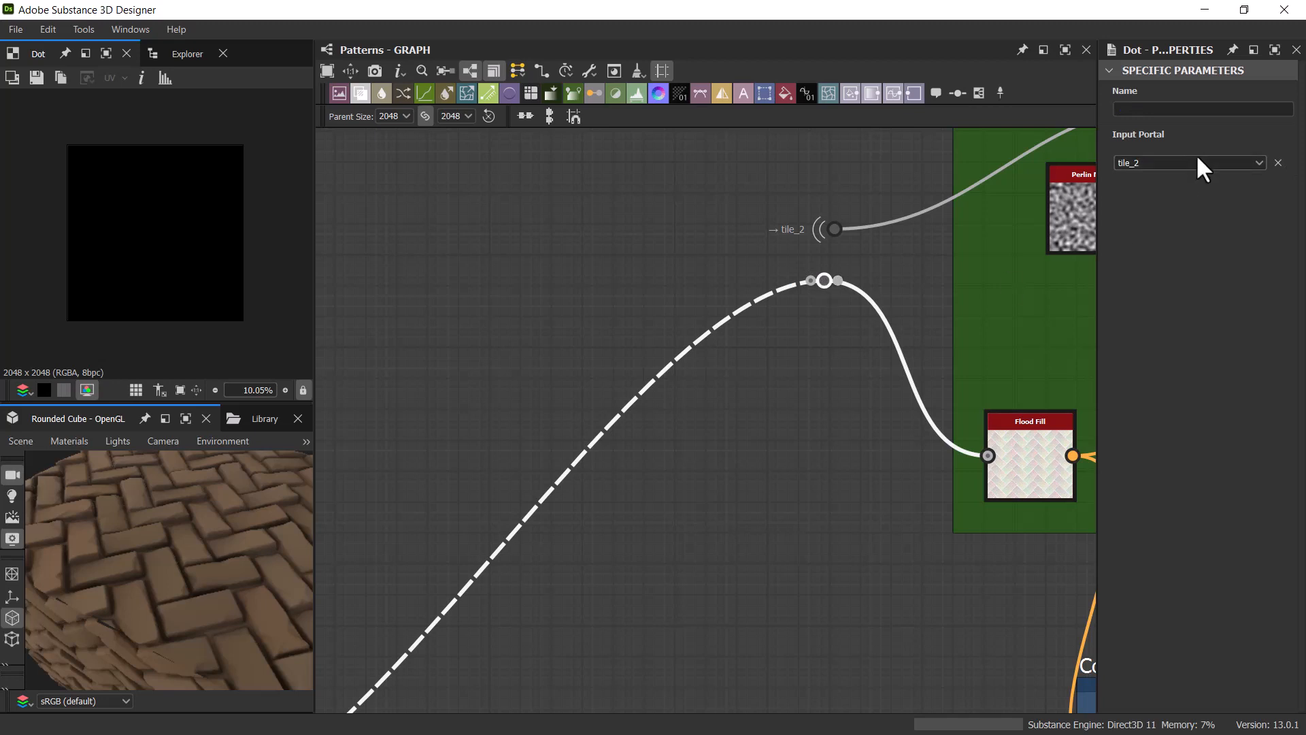
click(1208, 171)
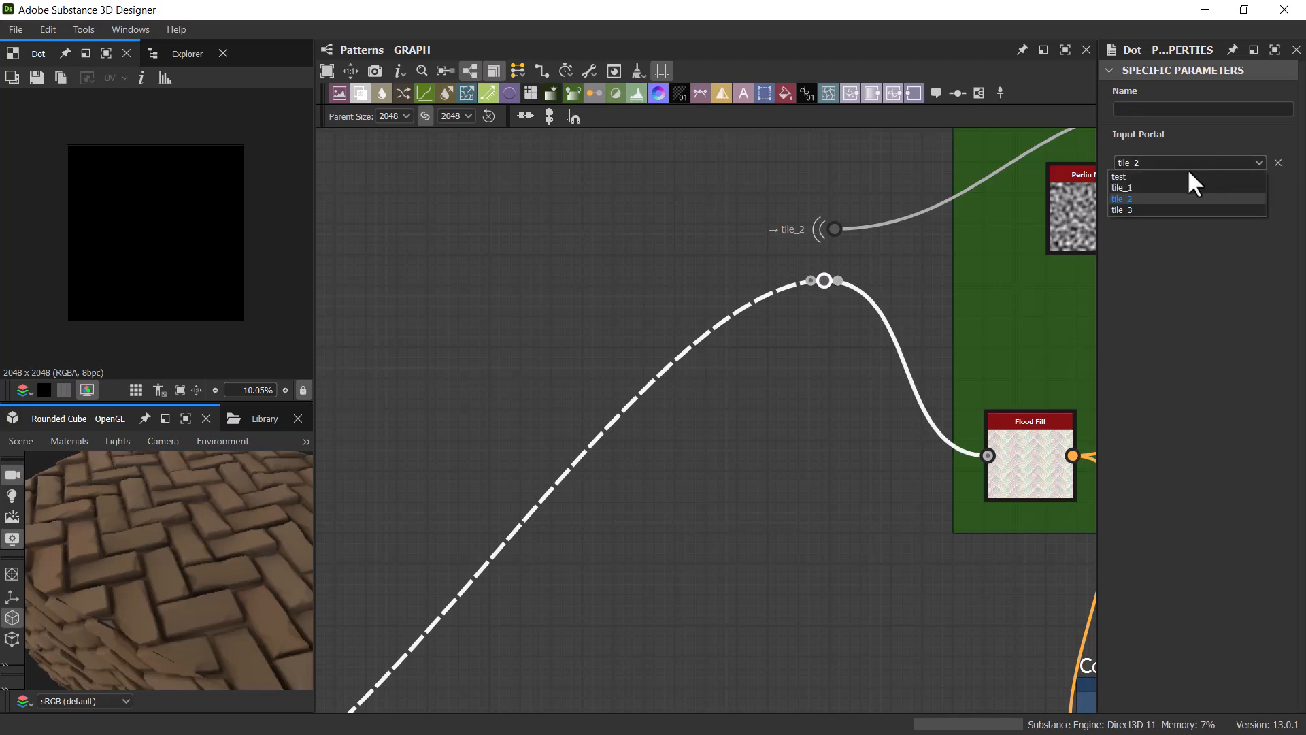
click(1147, 176)
Step: Trace the portal link from the Flood Fill's input dot back to the test dot and select the test dot
drag(708, 254, 834, 307)
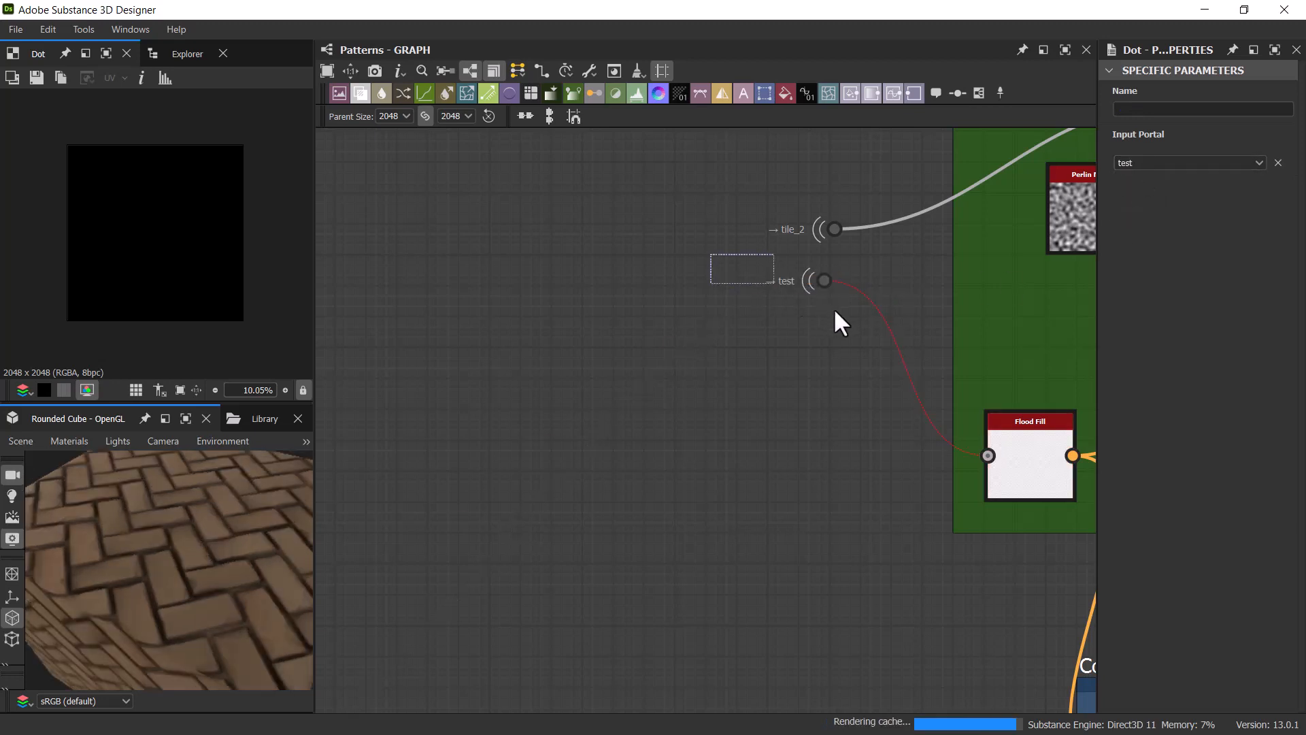
scroll(554, 479, down, 3)
middle_drag(621, 504, 756, 461)
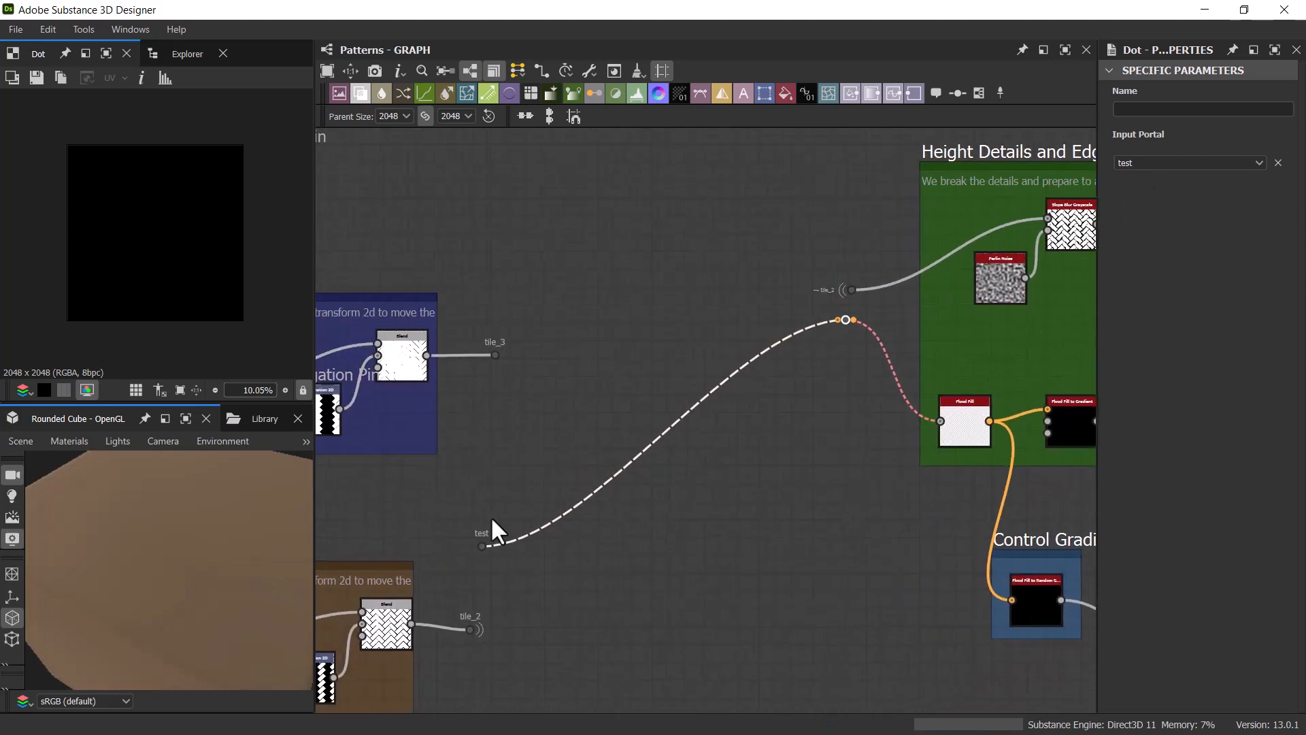
scroll(489, 516, up, 4)
middle_drag(458, 528, 570, 427)
click(589, 480)
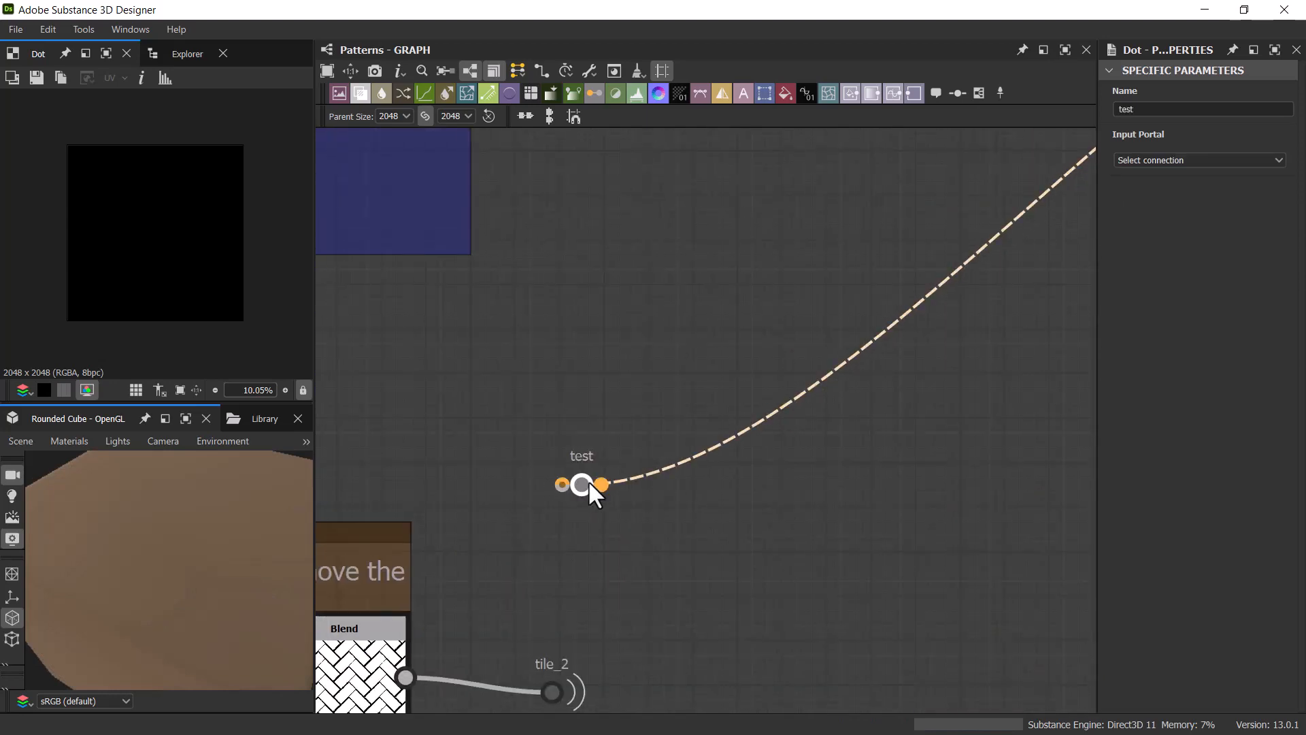
Step: Select the test dot and the tile_2 dot in turn to compare their portal links towards the Height Details and Edge wear frame
scroll(696, 345, down, 2)
middle_drag(613, 335, 560, 349)
click(516, 426)
drag(517, 426, 562, 467)
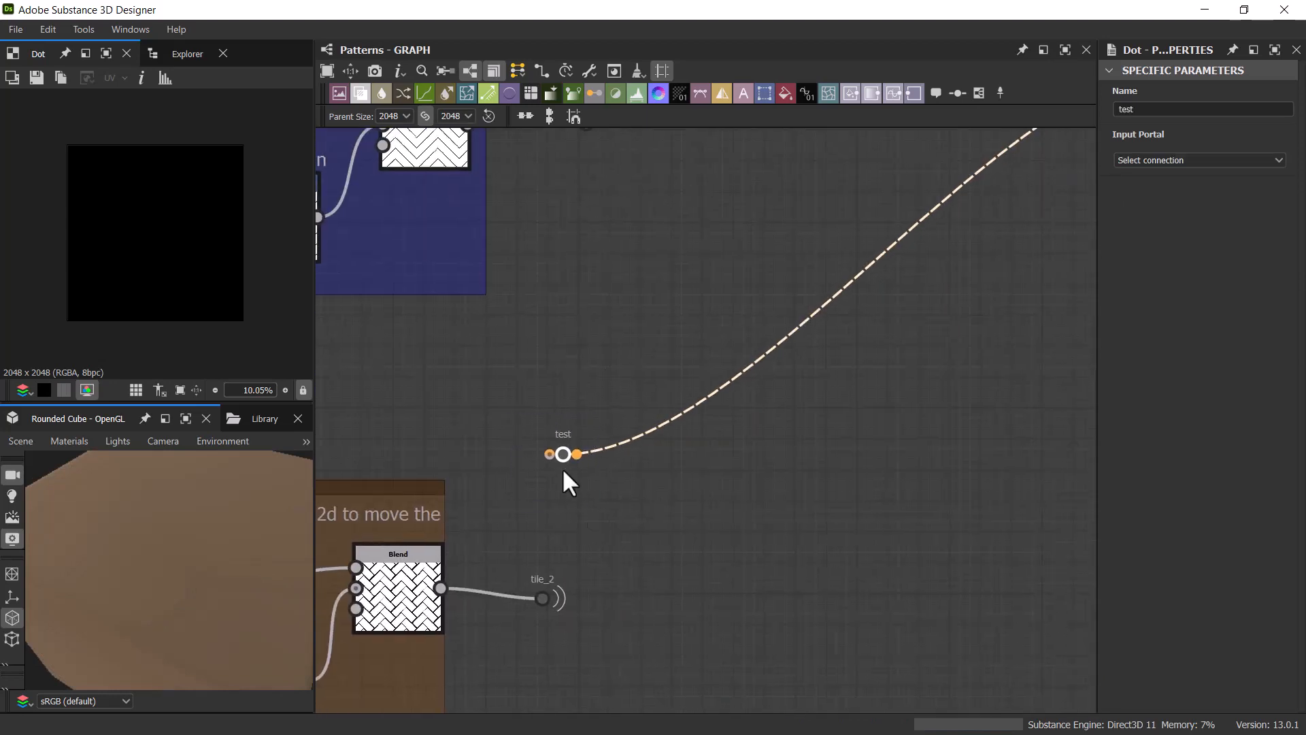
click(543, 599)
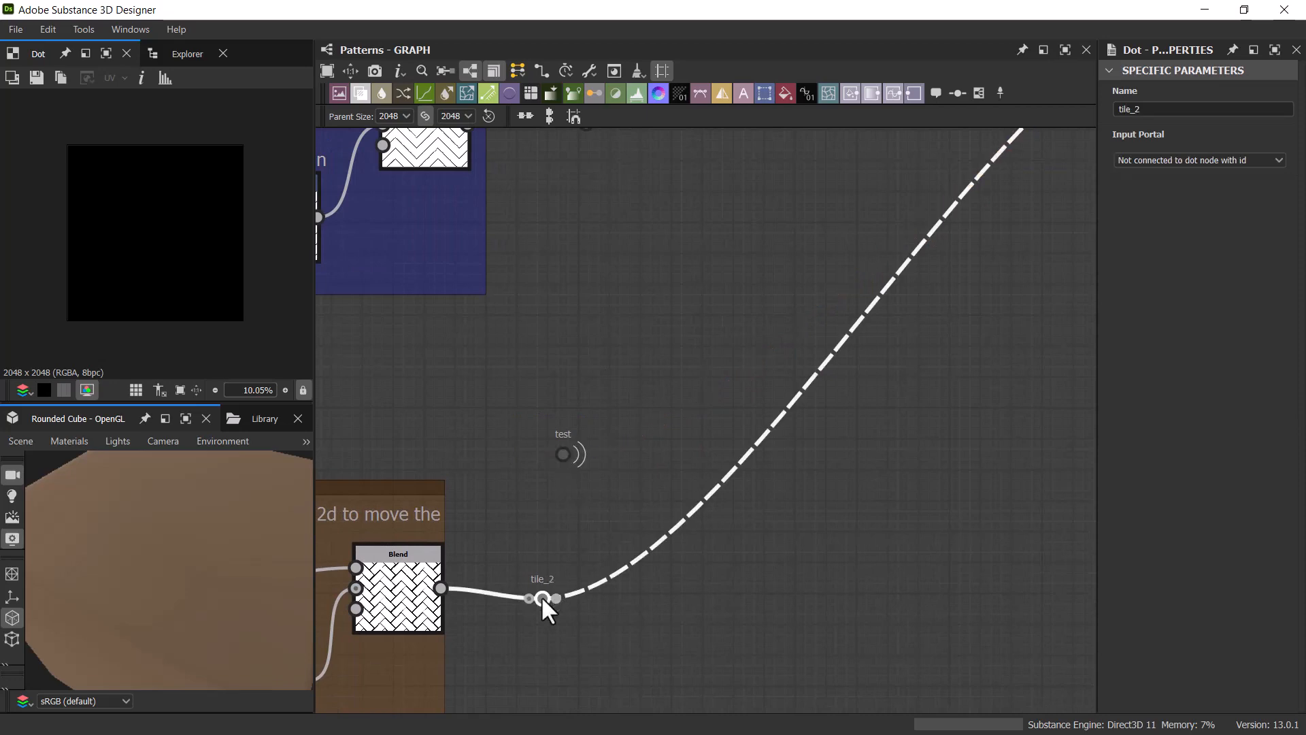
scroll(670, 340, down, 2)
middle_drag(942, 186, 876, 297)
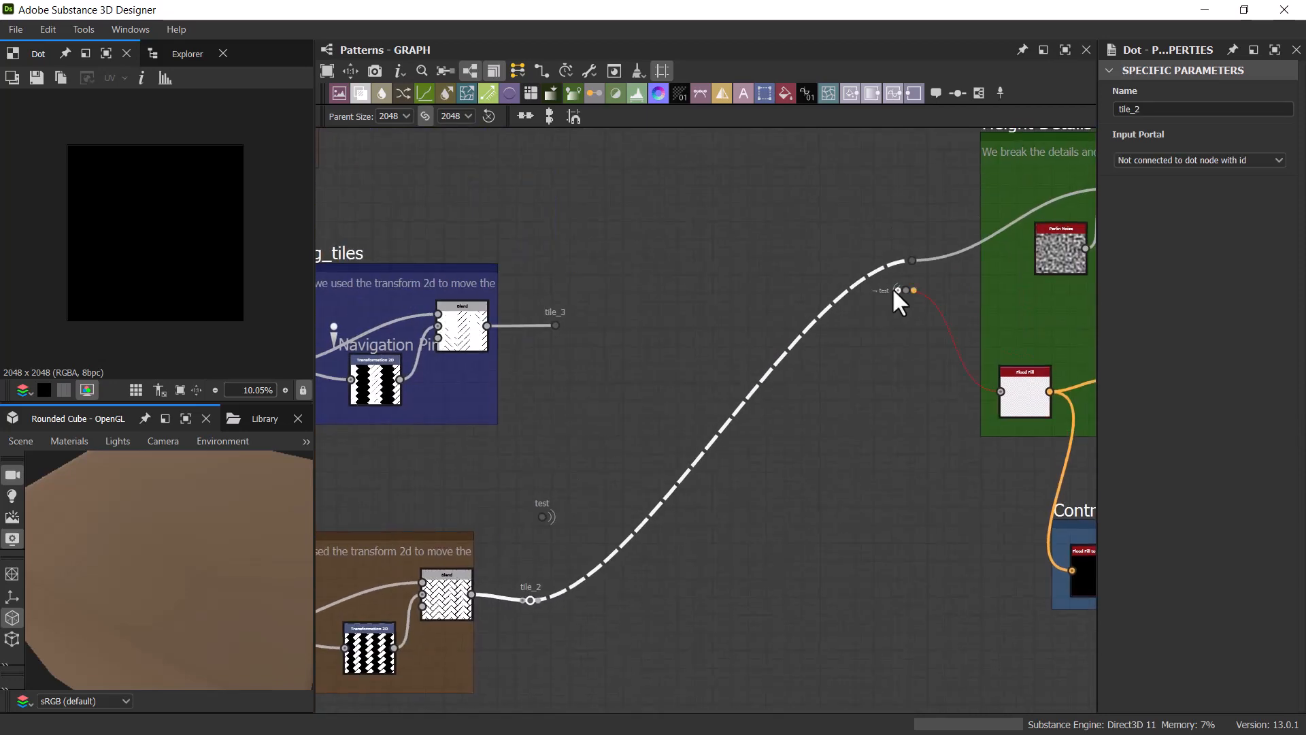
Step: Set the input portal of the dot feeding the Flood Fill node back to tile_2
click(904, 291)
scroll(904, 291, up, 5)
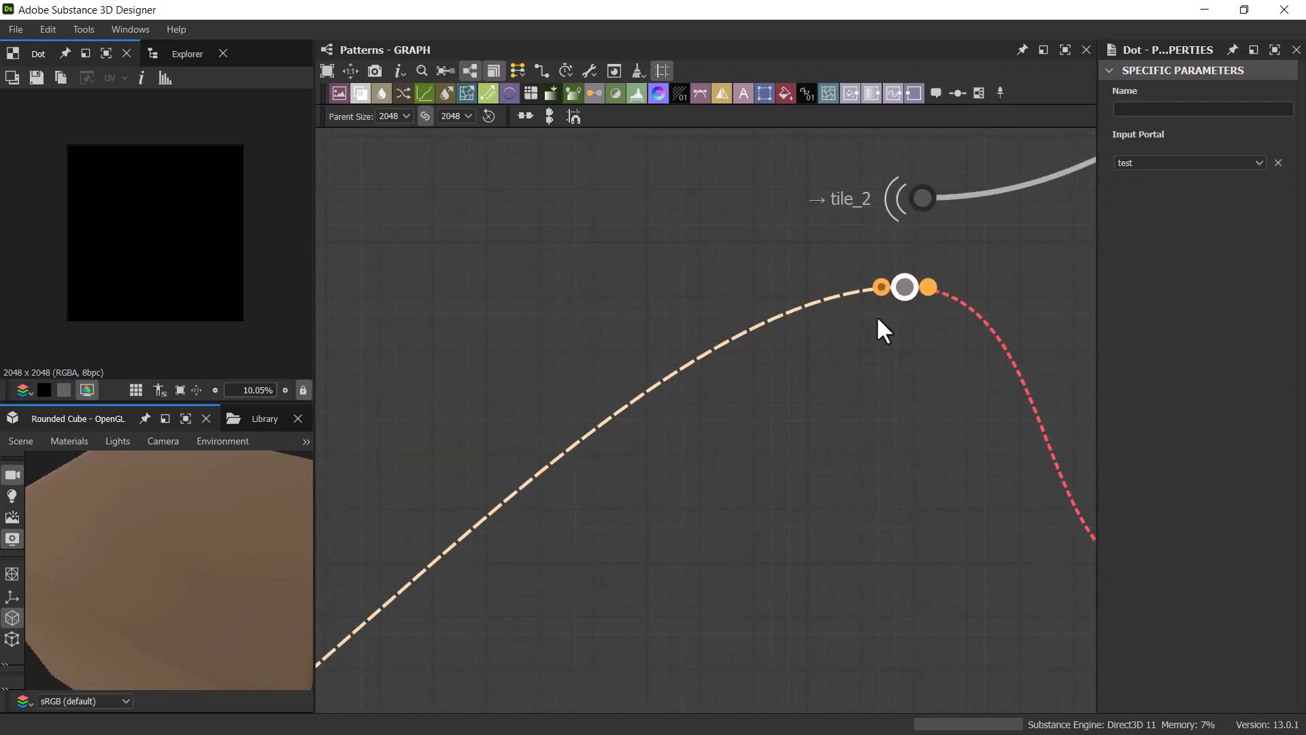
scroll(830, 360, down, 4)
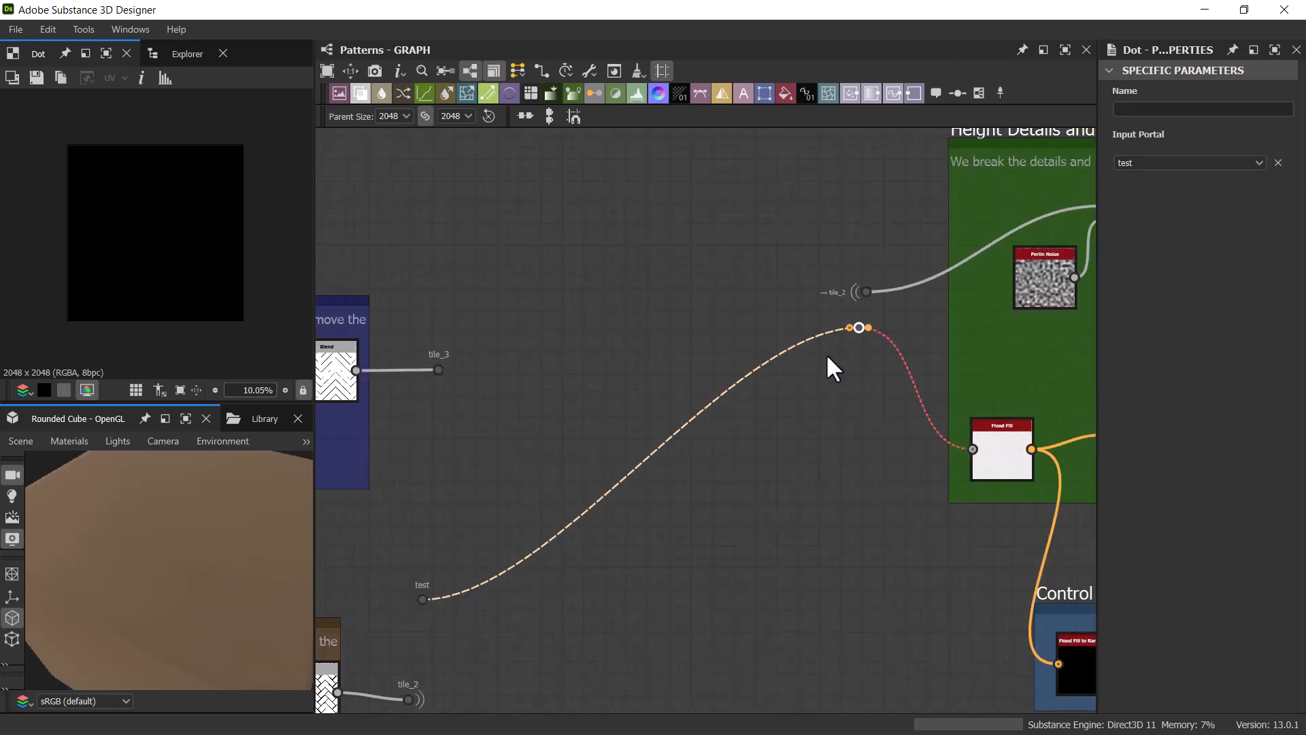
click(1205, 161)
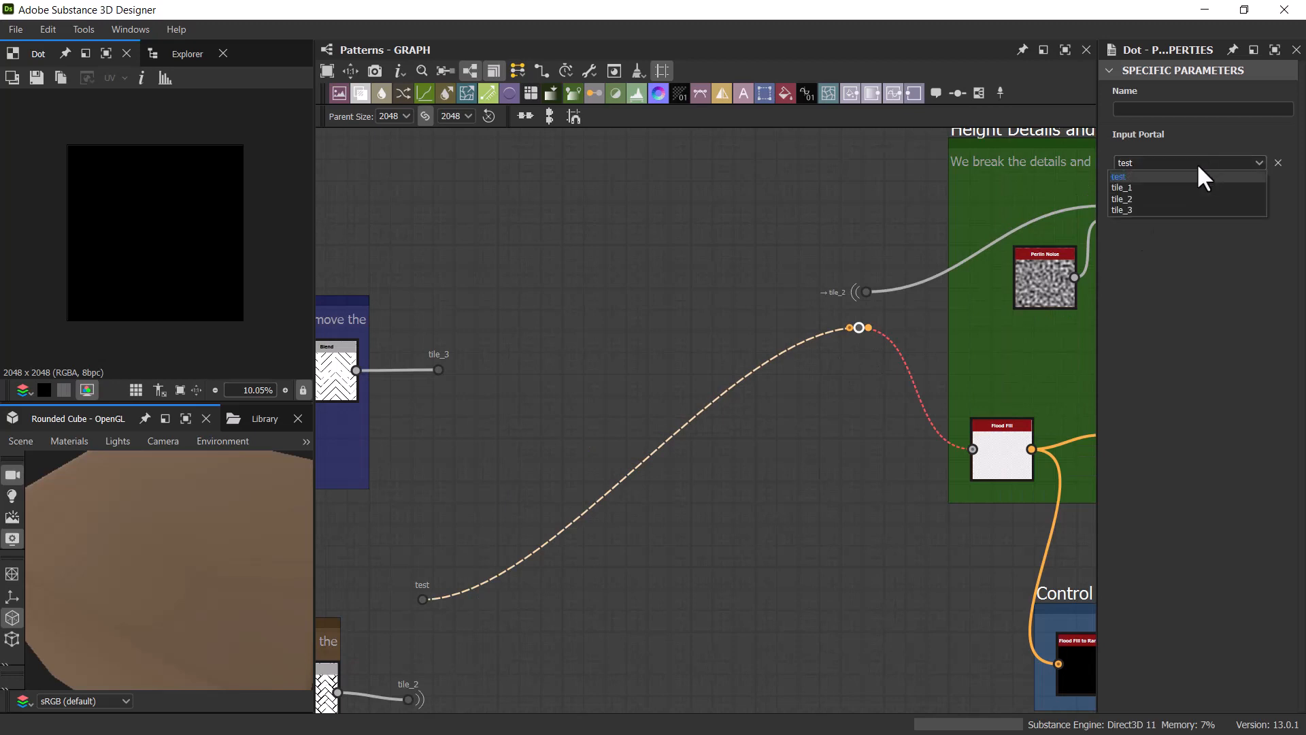
click(1122, 198)
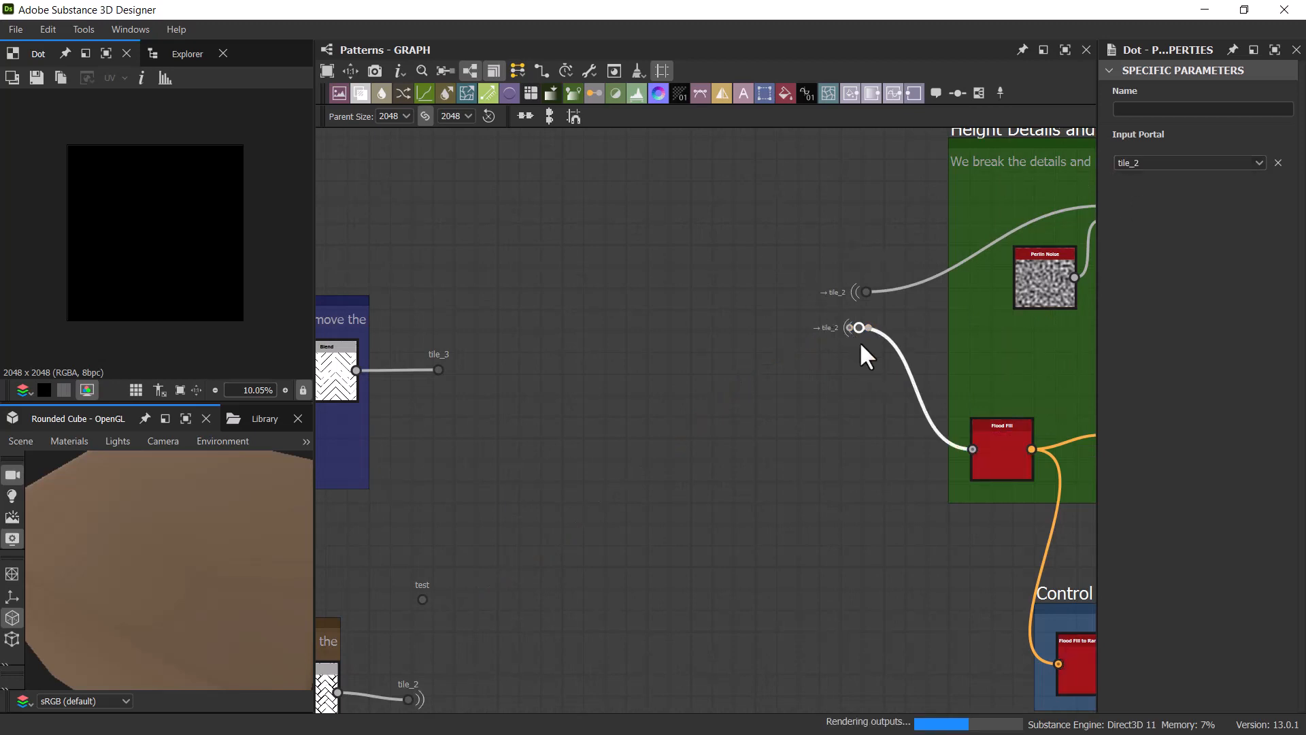
Step: Select both input dots beside the Height Details and Edge wear frame to examine their portal links to tile_2, and deselect them
click(785, 330)
middle_drag(543, 524, 577, 483)
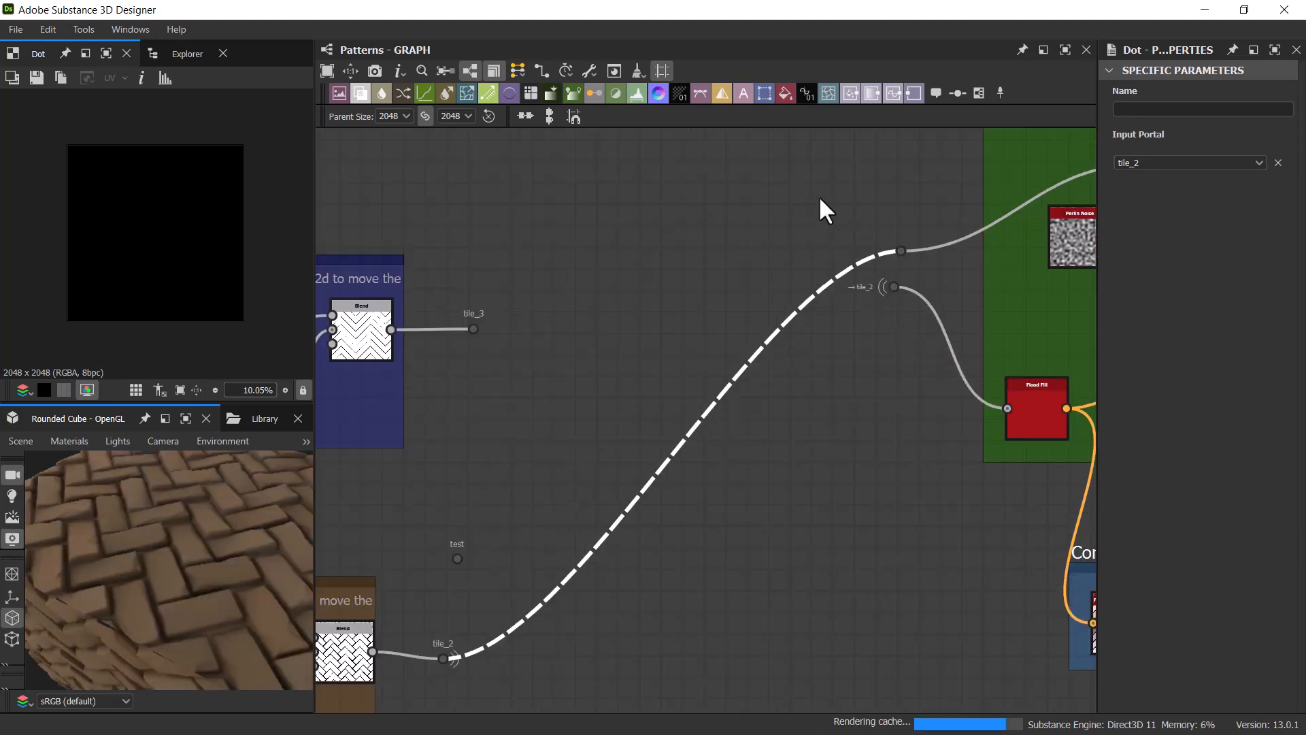
drag(841, 206, 911, 332)
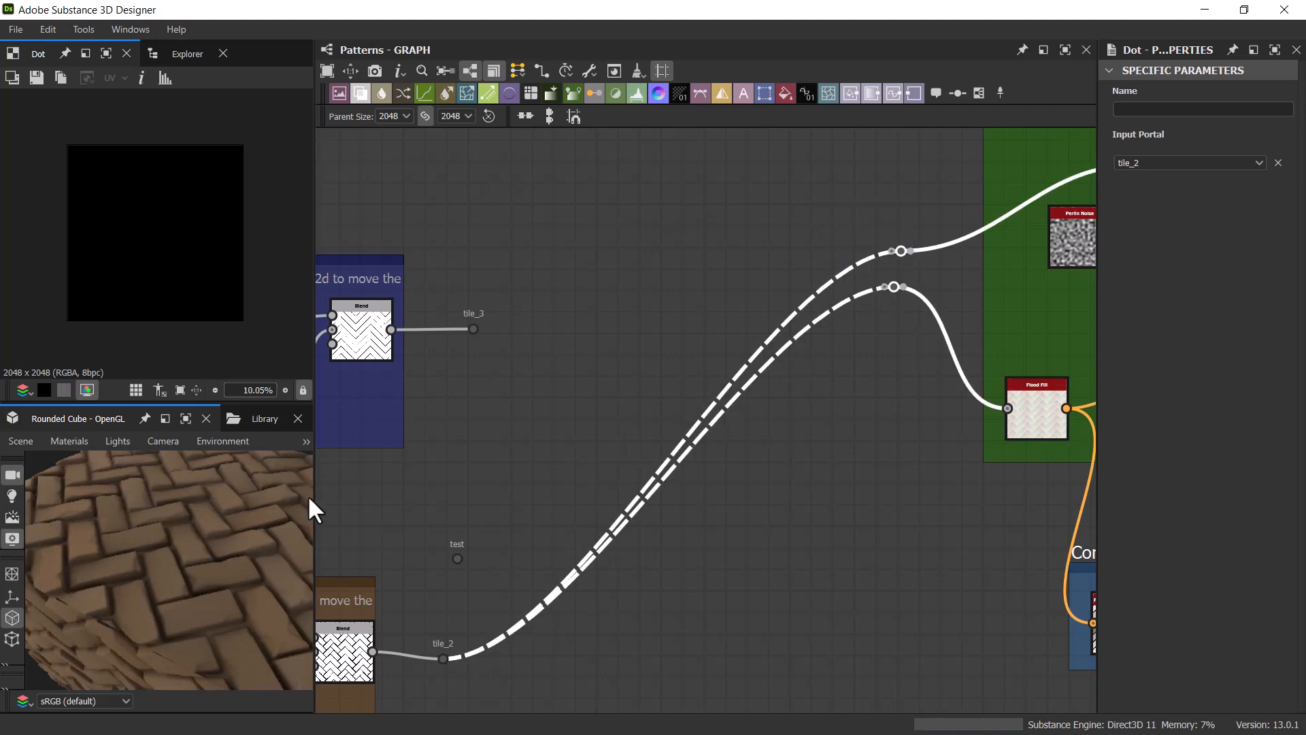
click(536, 455)
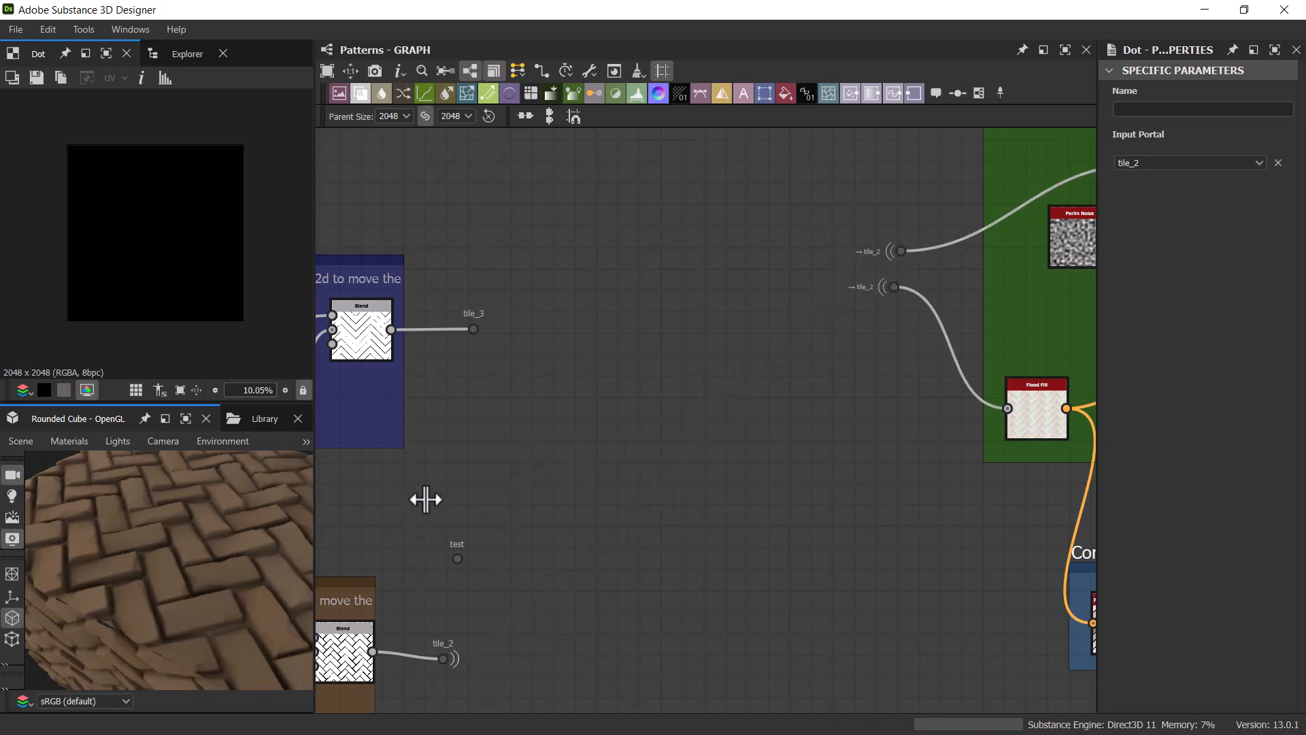
Step: Delete the unused test dot above the tile_2 dot
middle_drag(422, 499, 544, 410)
click(578, 470)
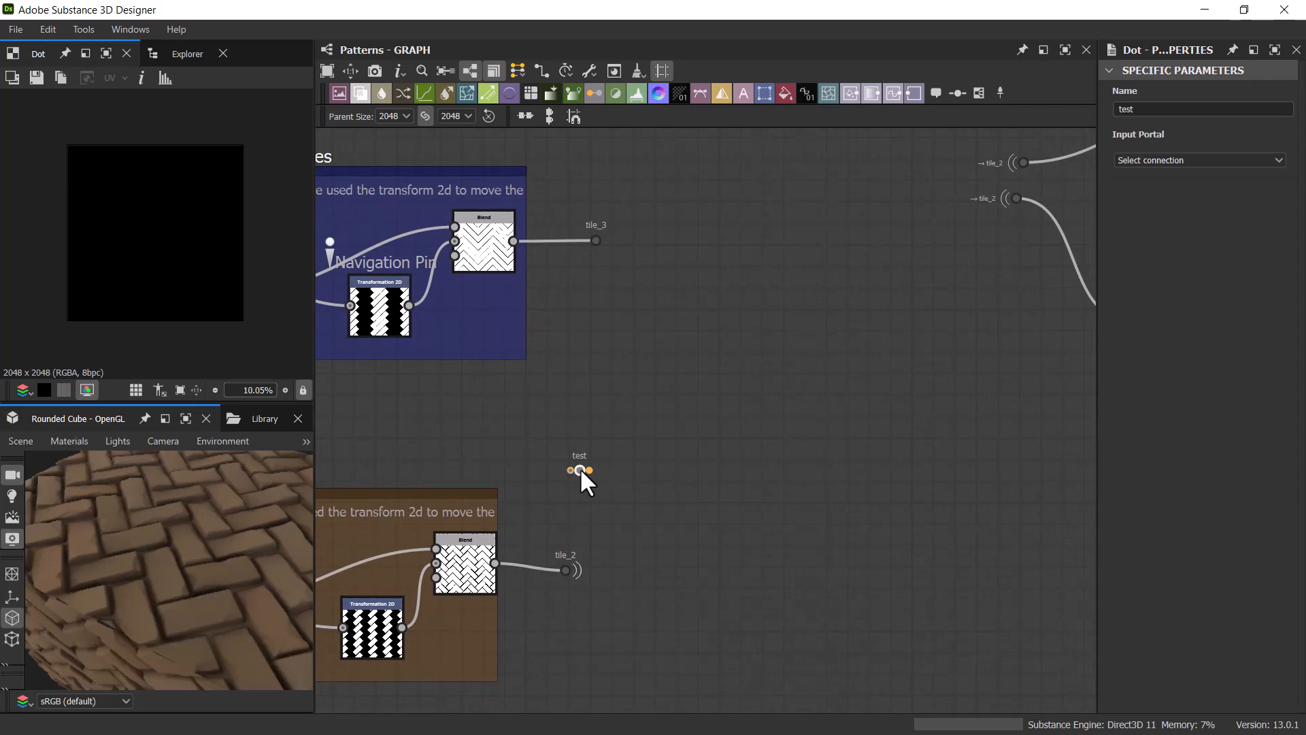
key(Delete)
scroll(707, 365, down, 3)
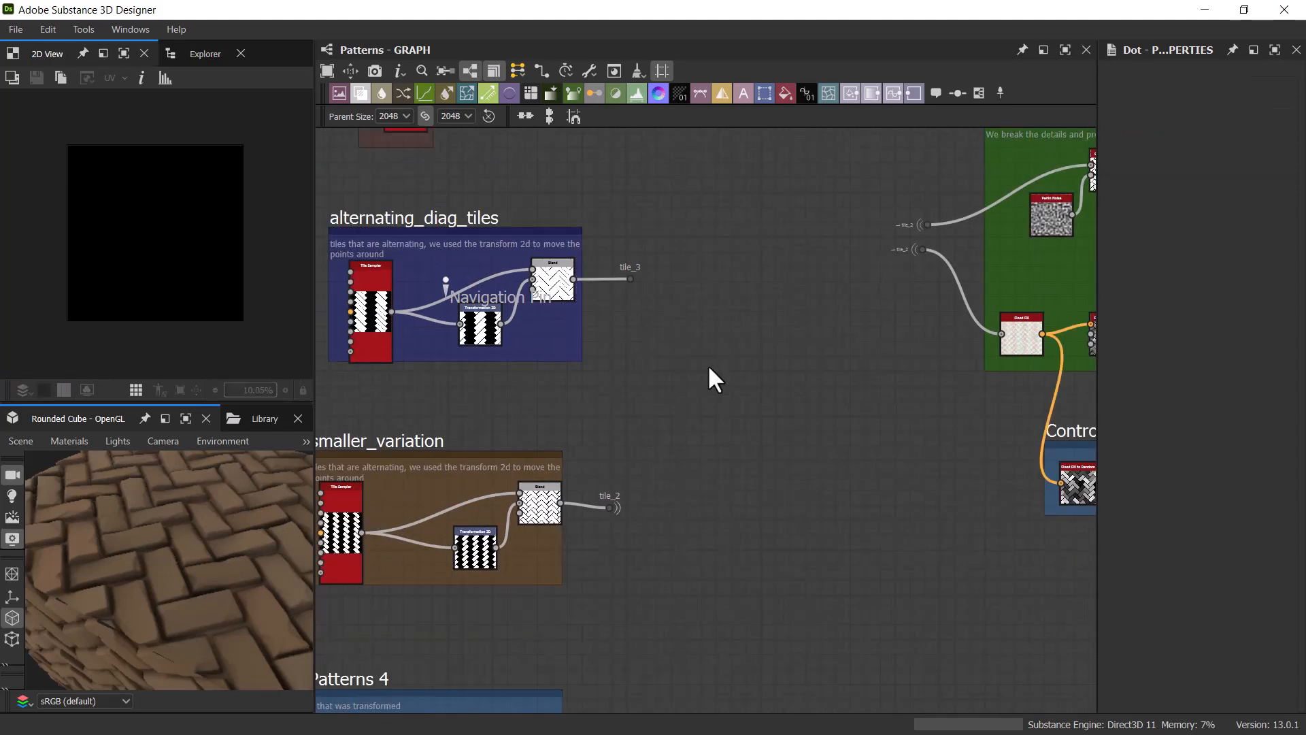
Step: Jump between navigation pins to the Height Details and Edge wear frame and examine its nodes and input dots
middle_drag(707, 365, 555, 481)
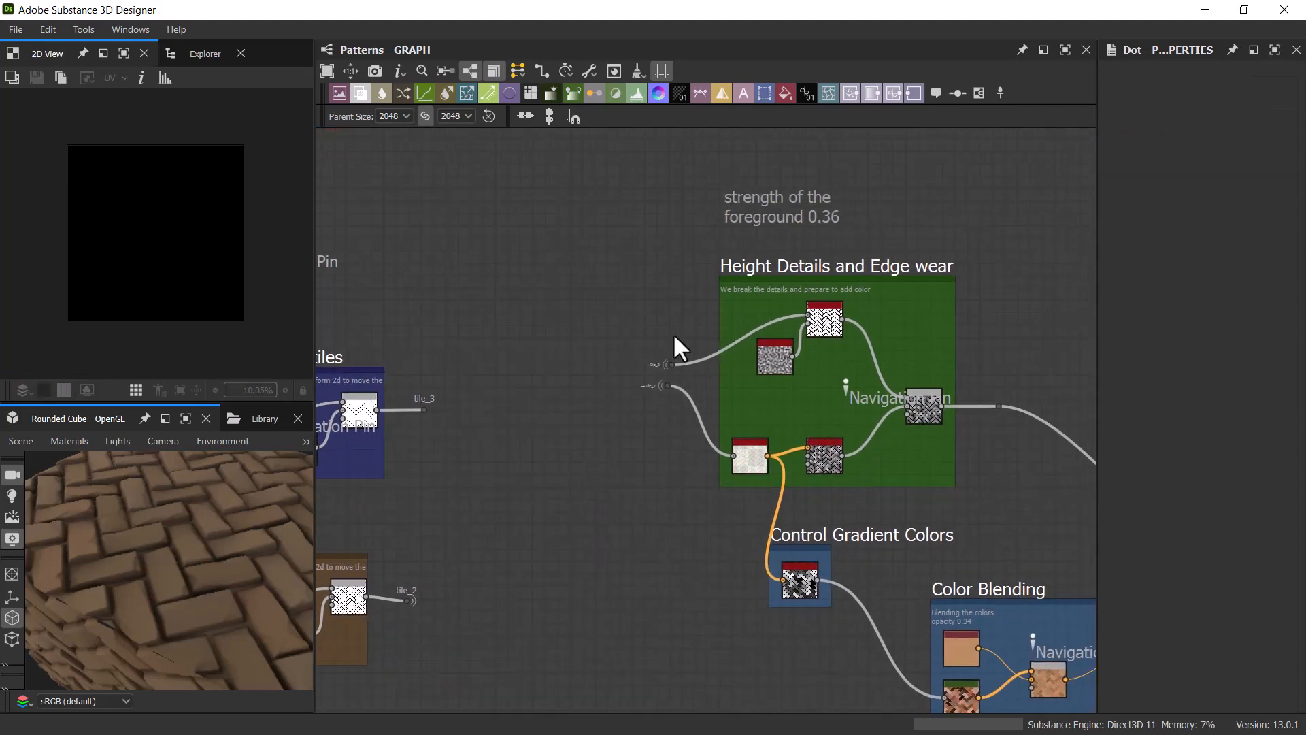
key(F2)
key(F2)
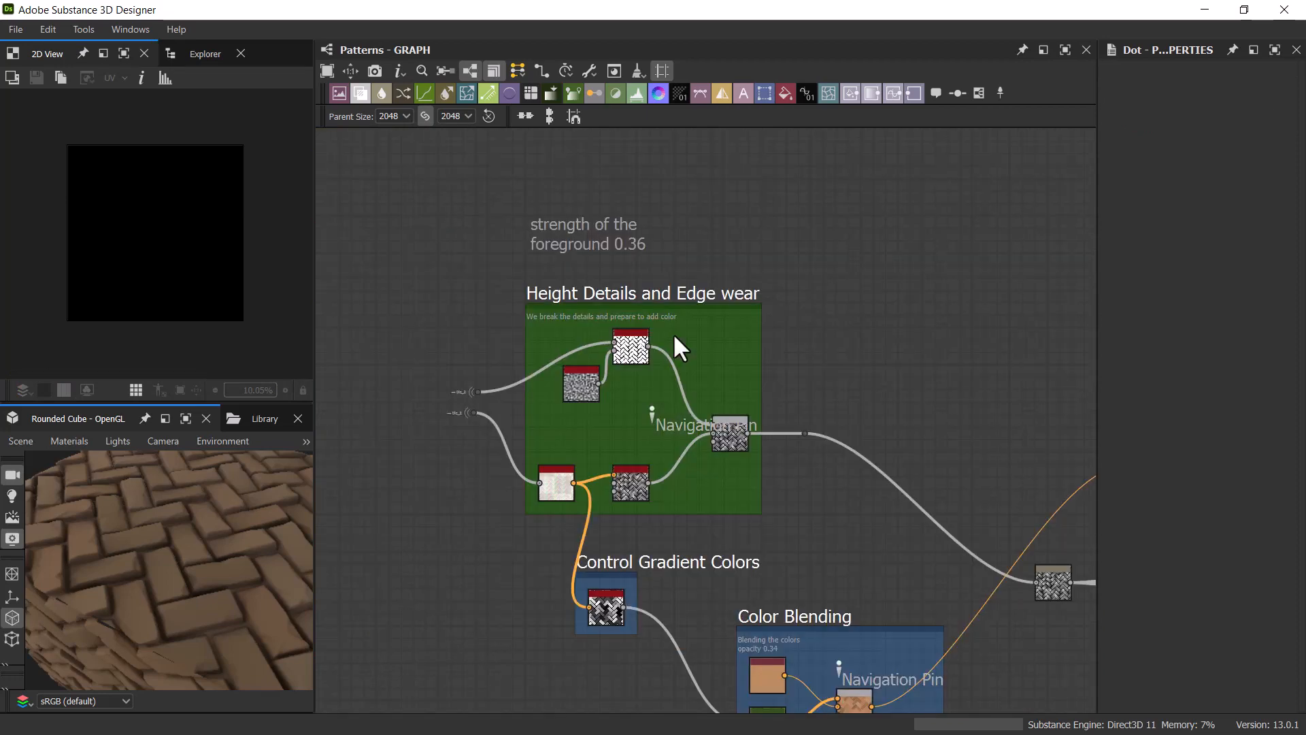
scroll(663, 357, up, 4)
scroll(662, 357, down, 1)
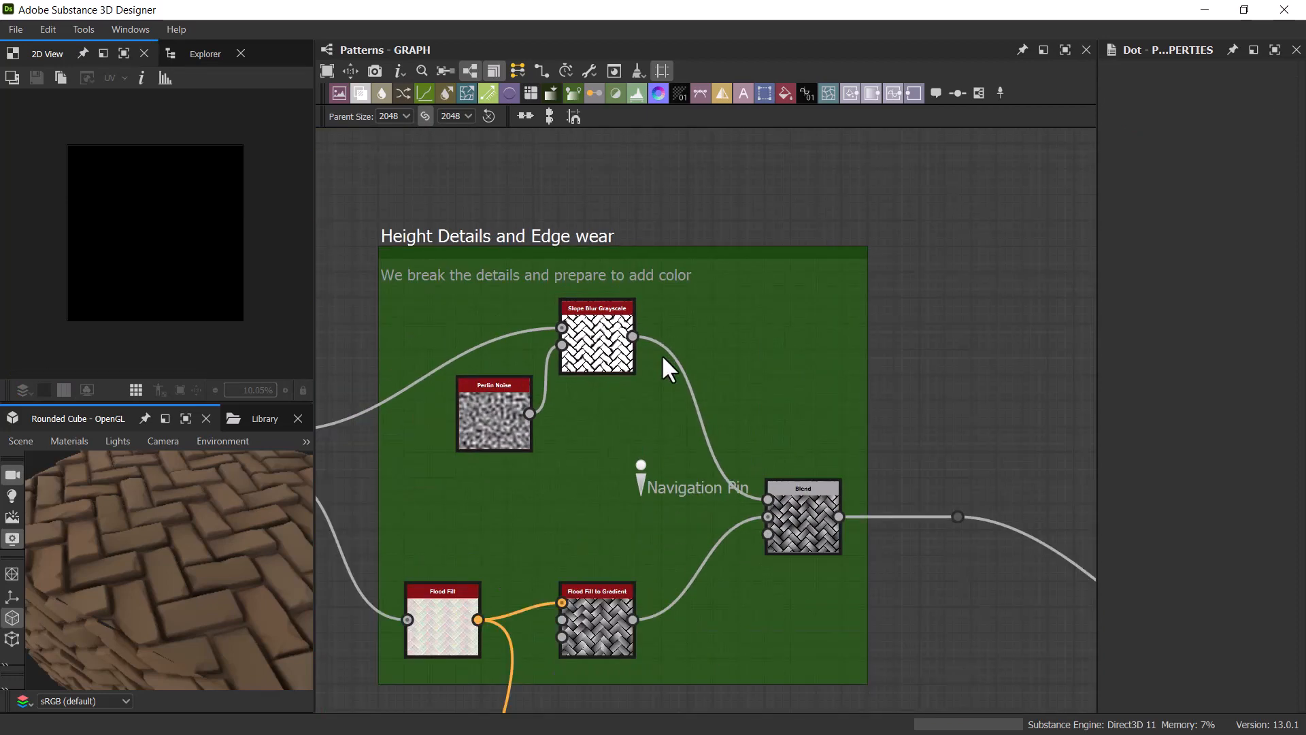
middle_drag(577, 465, 765, 418)
scroll(552, 274, down, 1)
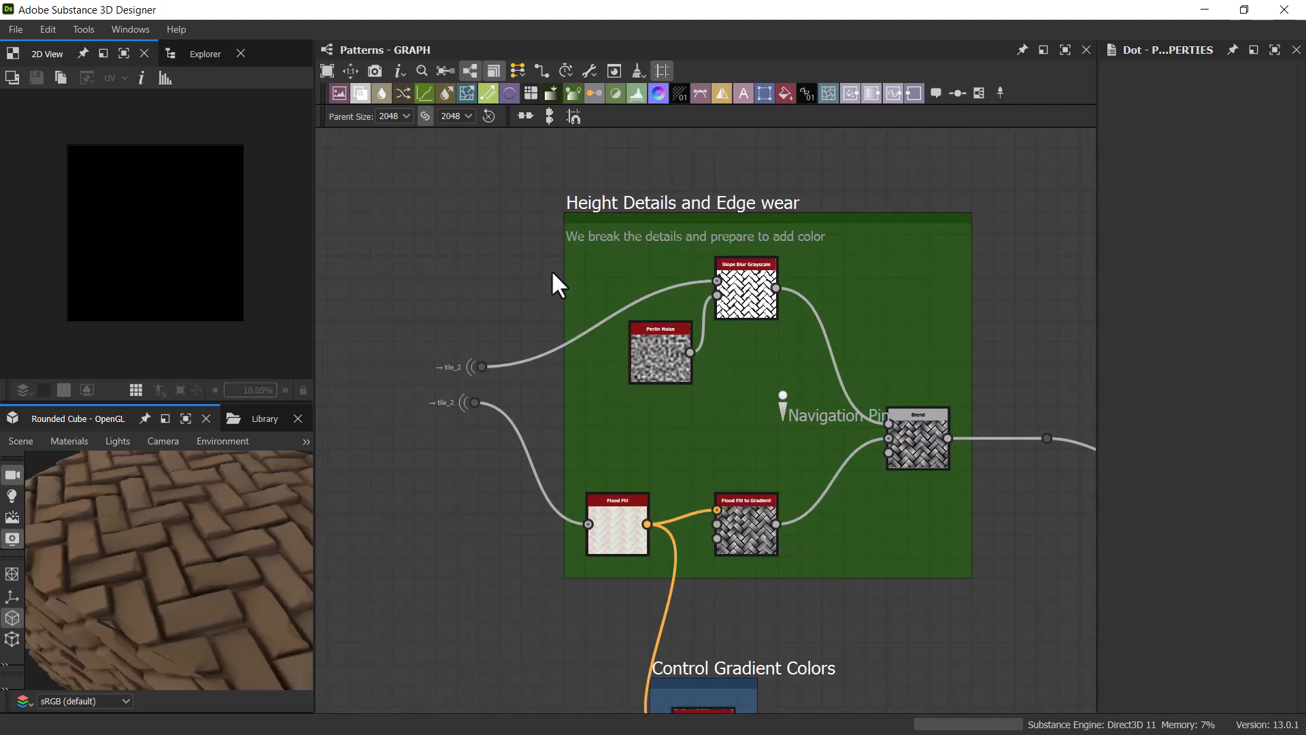
Step: Cycle through the navigation pins from Color Blending to Outputs and on to the basic_tile_01 frame
key(F2)
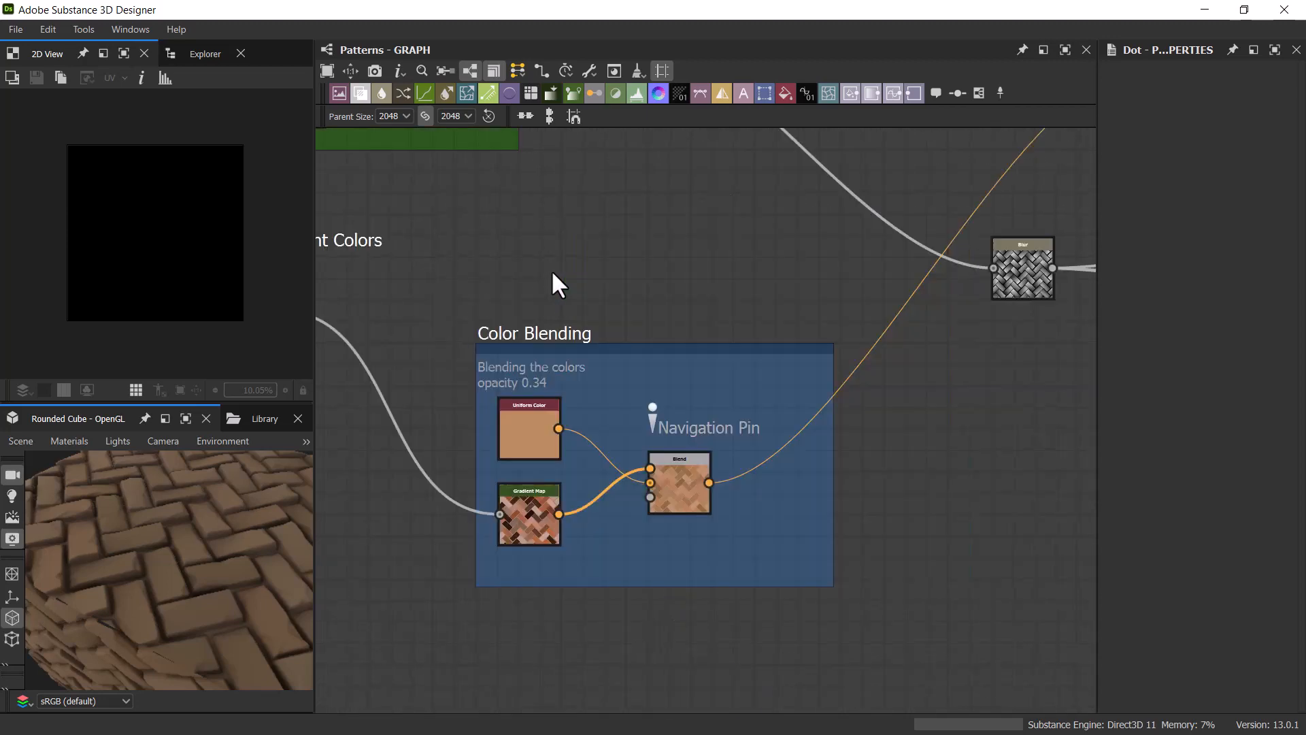
key(F2)
key(F2)
key(F2)
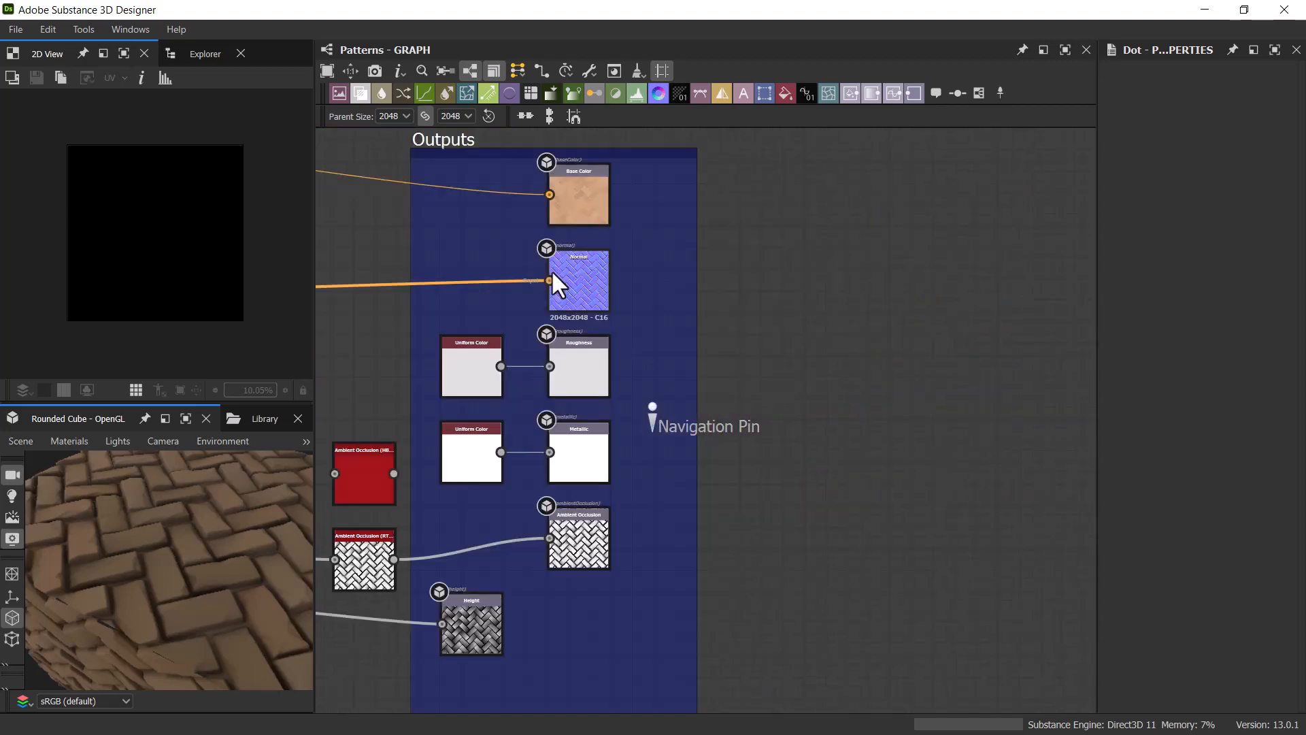
key(F2)
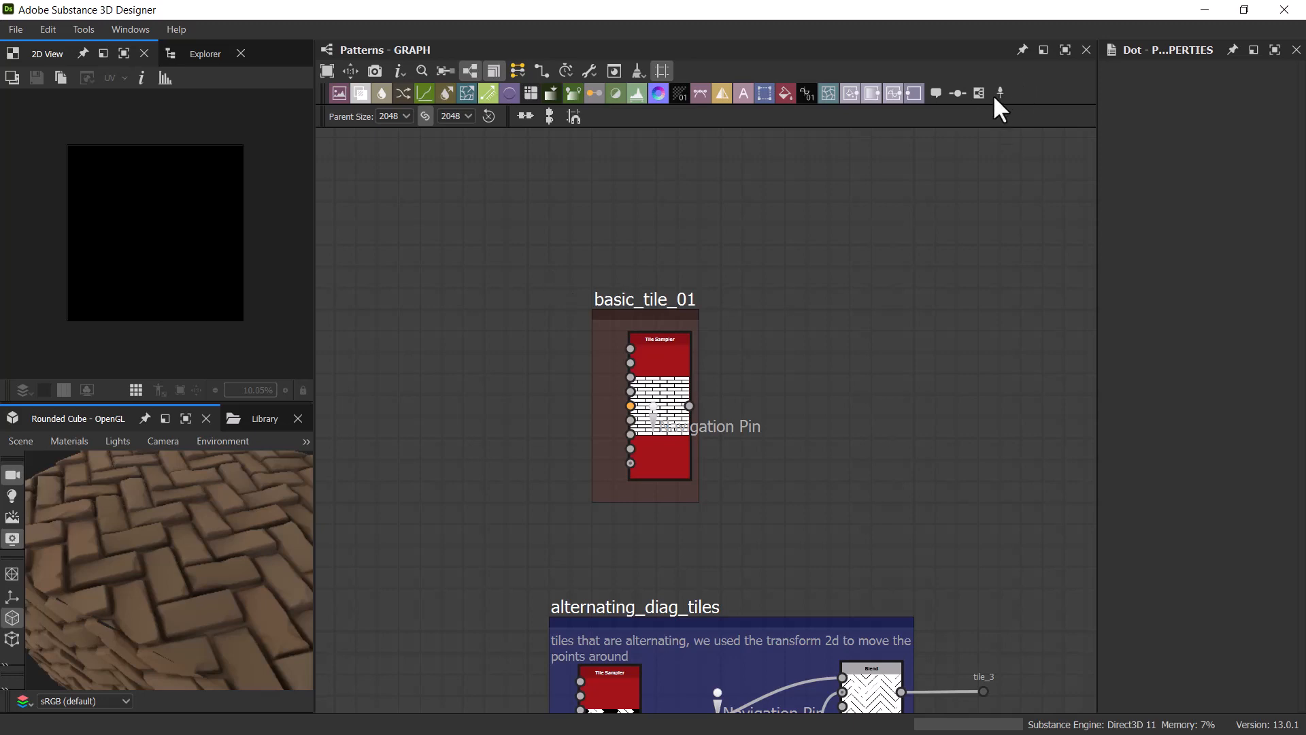
Step: Add a navigation pin in the empty area beside the basic_tile_01 frame and cycle through the graph's pins to alternating_diag_tiles
drag(1000, 94, 996, 365)
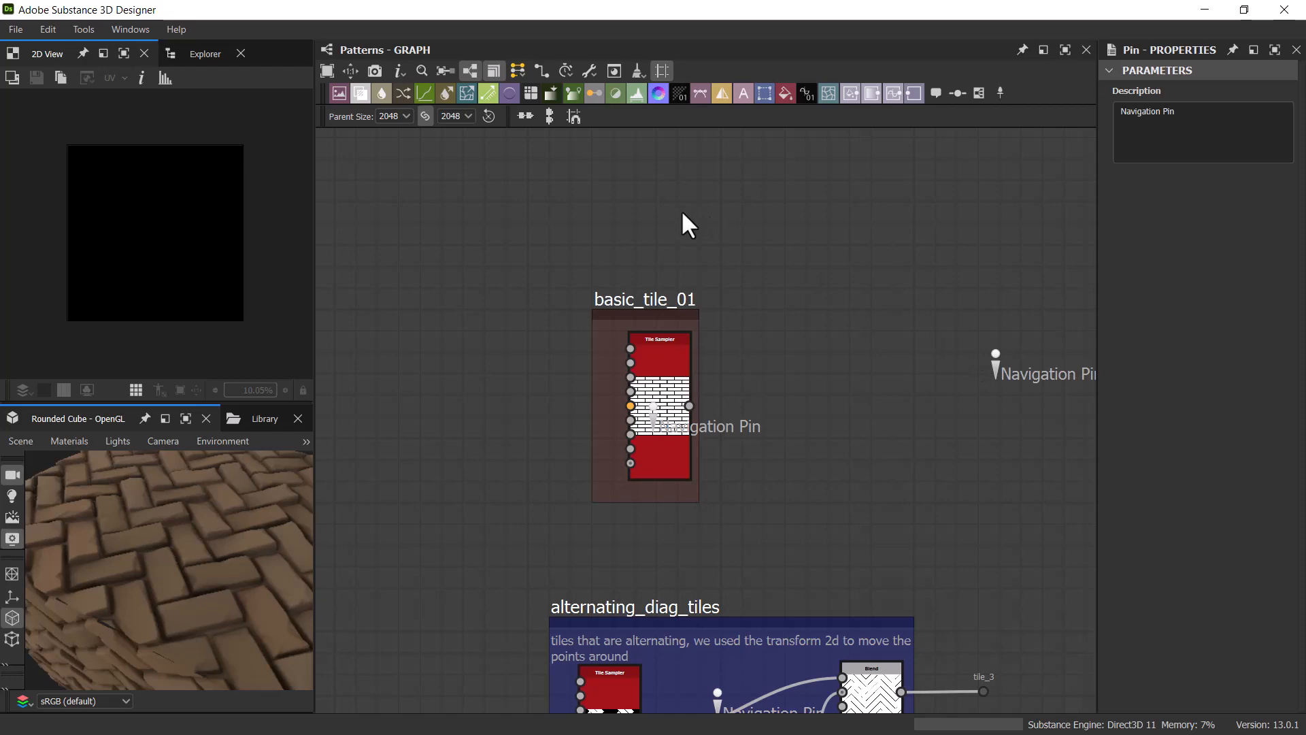
key(F2)
key(F2)
key(F2)
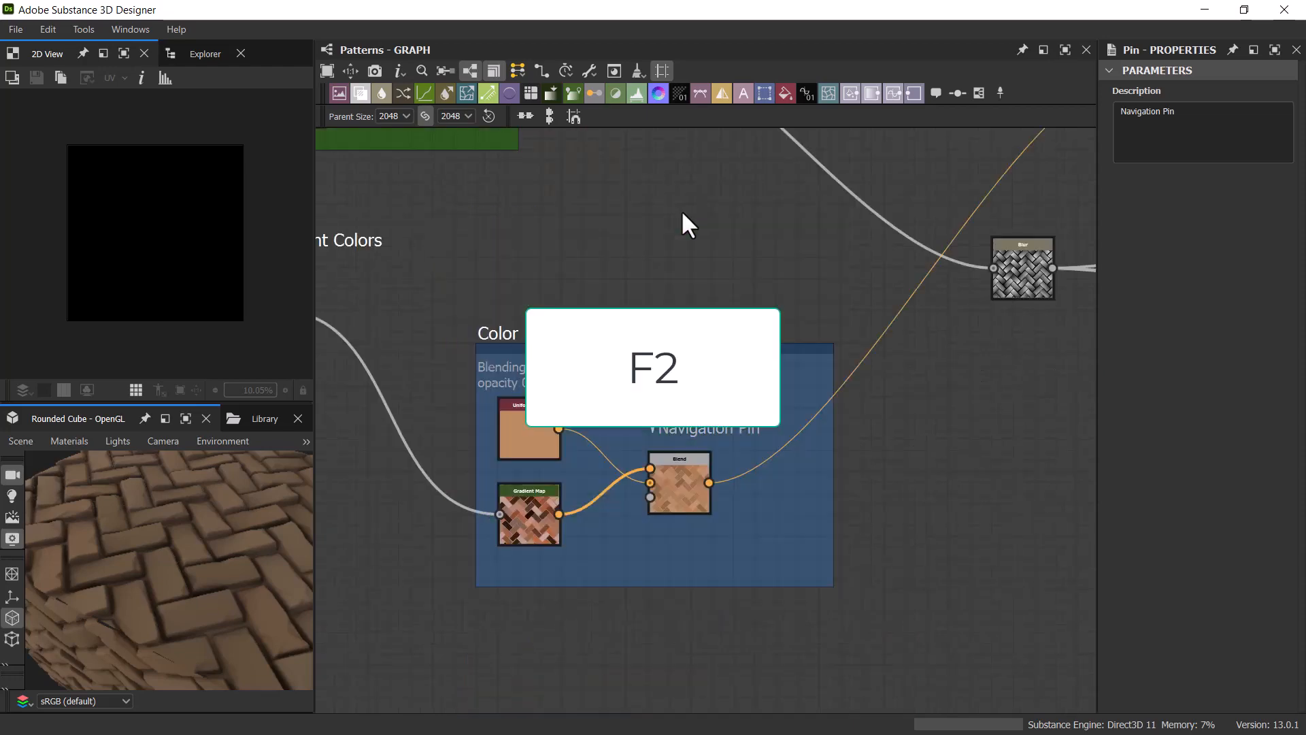
key(F2)
key(F2)
key(F2)
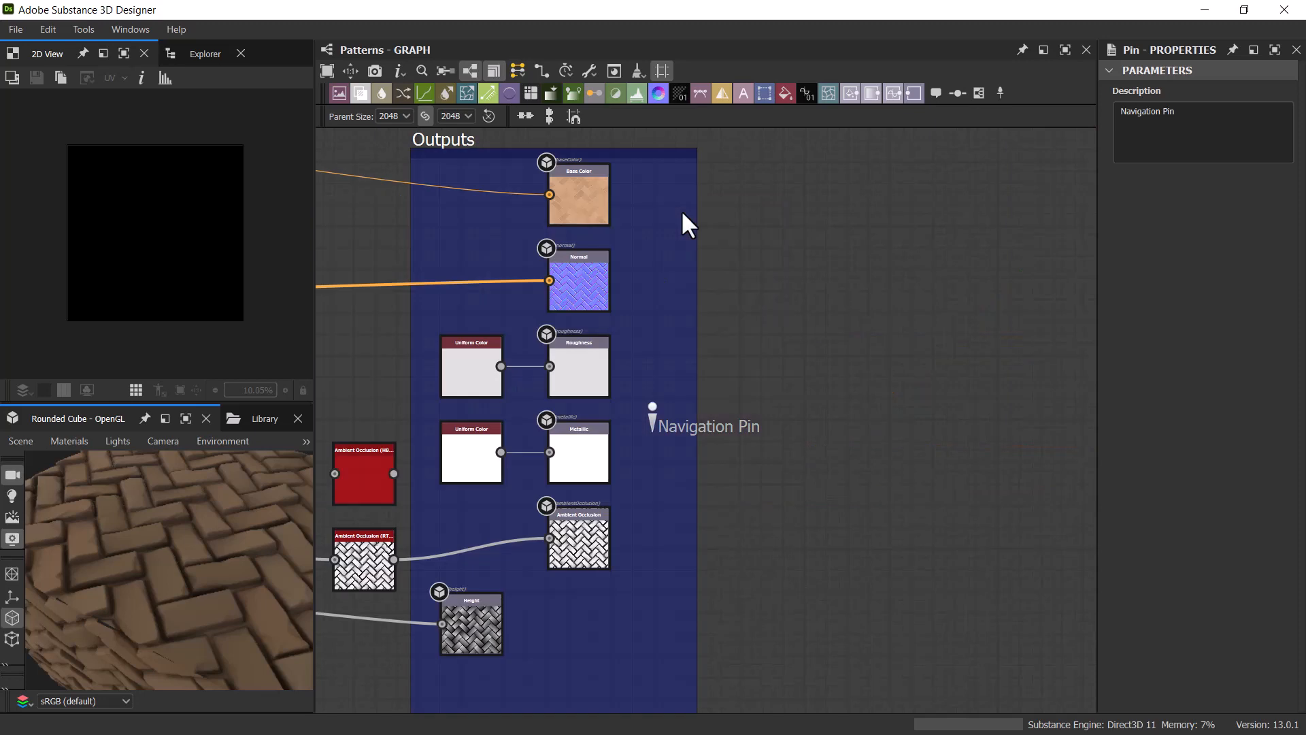
key(F2)
key(F2)
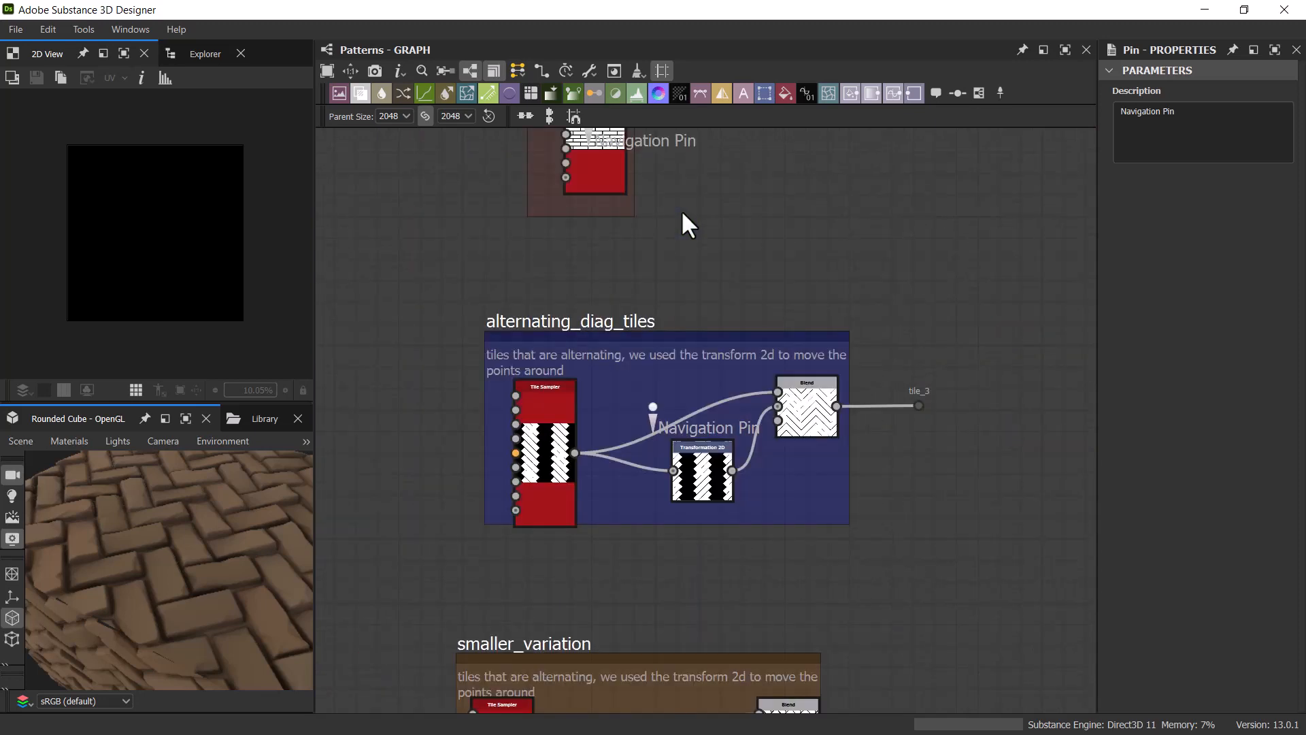
Step: Maximise the graph view to look over the pattern and material frames, and restore the normal layout
key(shift+space)
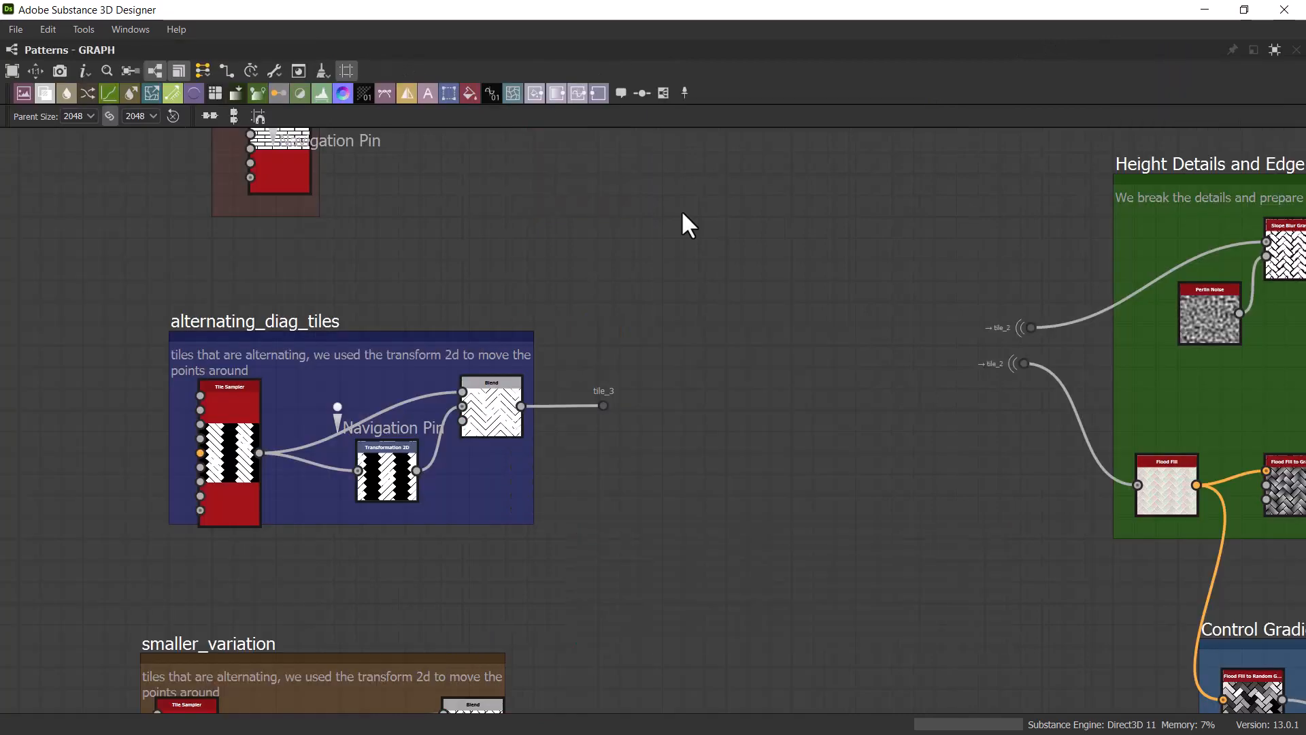
middle_drag(732, 350, 570, 291)
scroll(713, 289, down, 3)
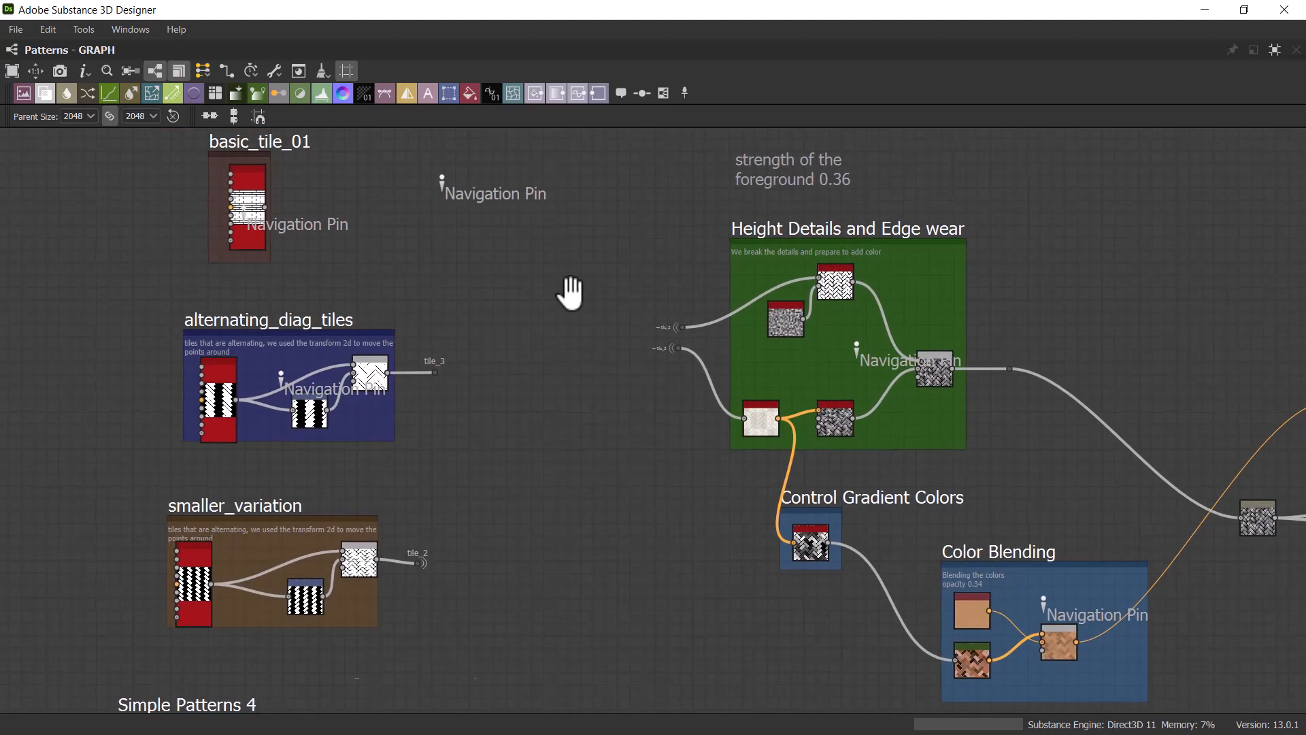
key(shift+space)
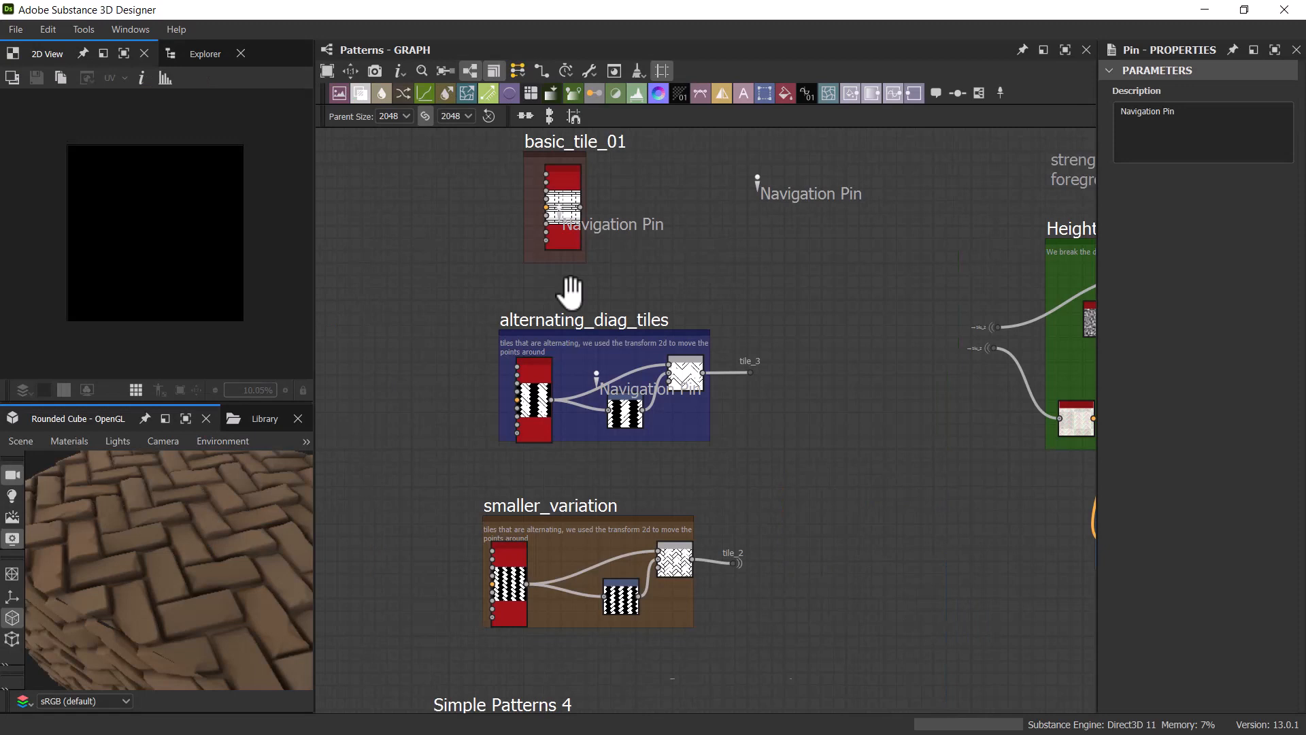
Step: Undock the Properties, 2D View and 3D View panels as floating windows, and reposition the 3D View and 2D View
click(1253, 48)
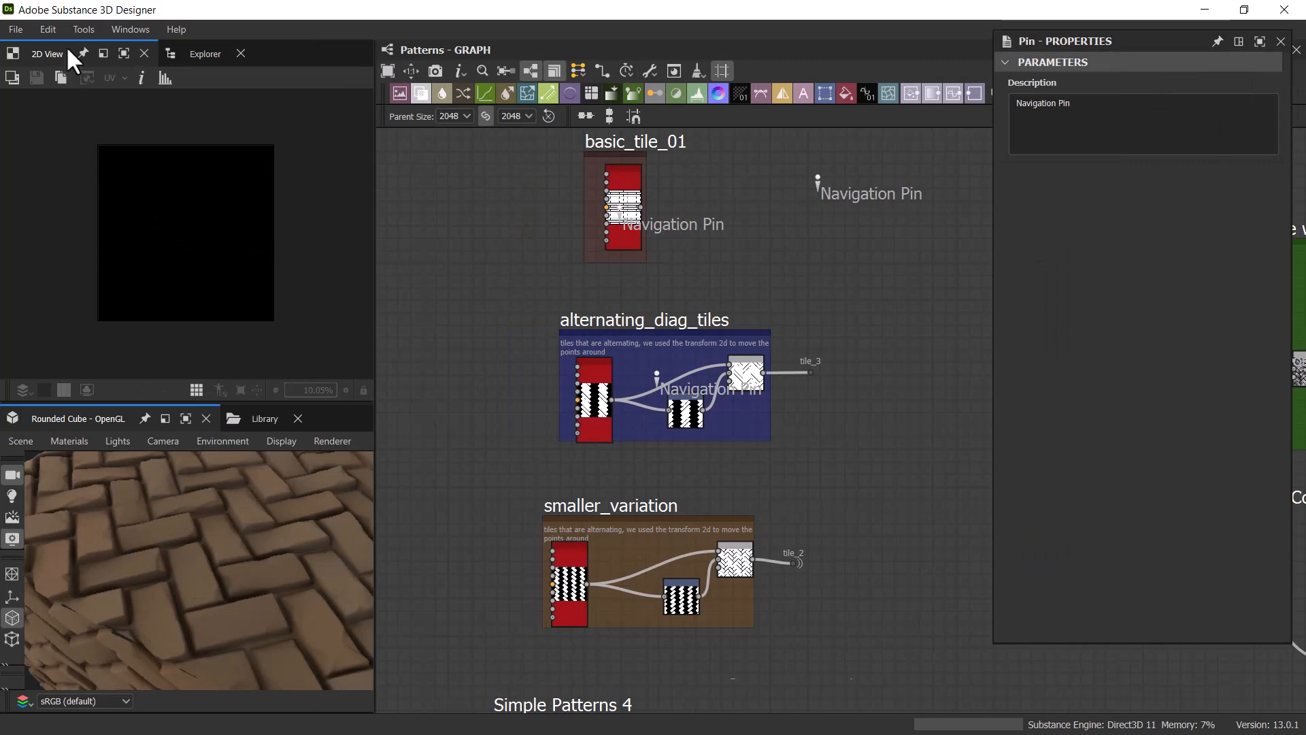
click(102, 52)
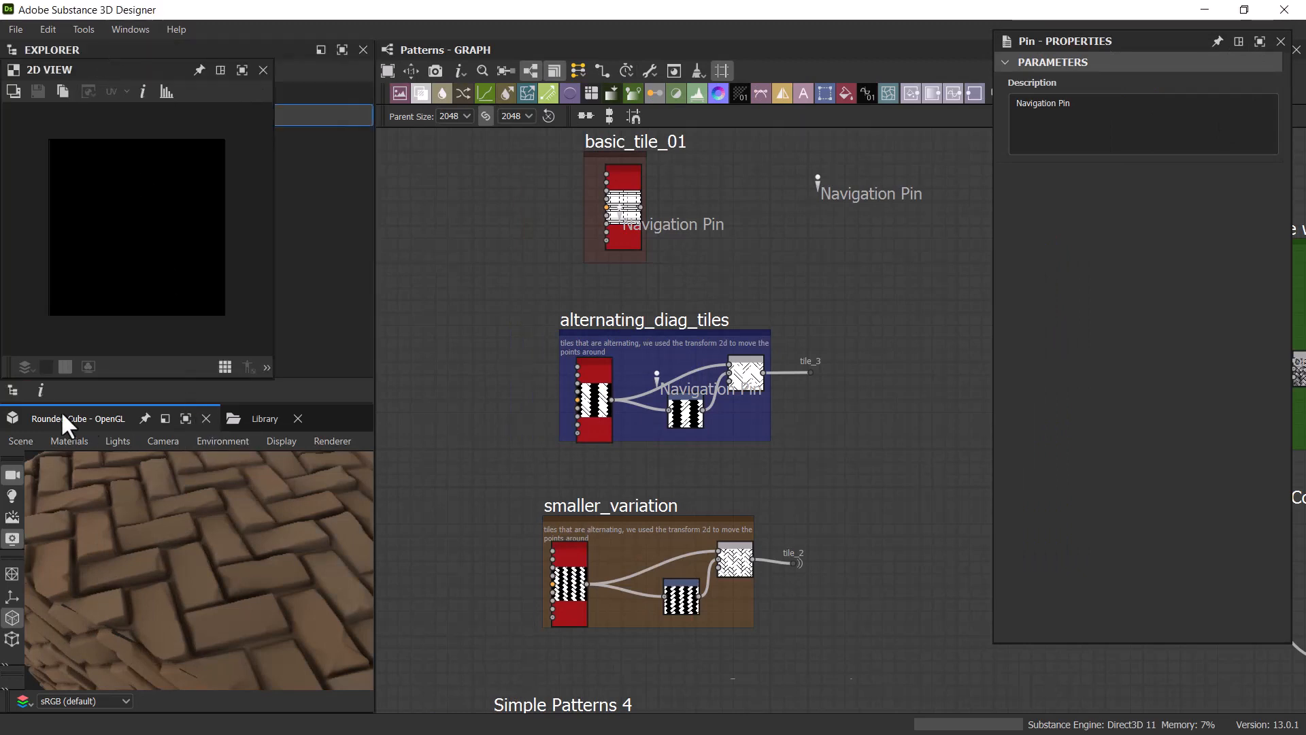
click(166, 417)
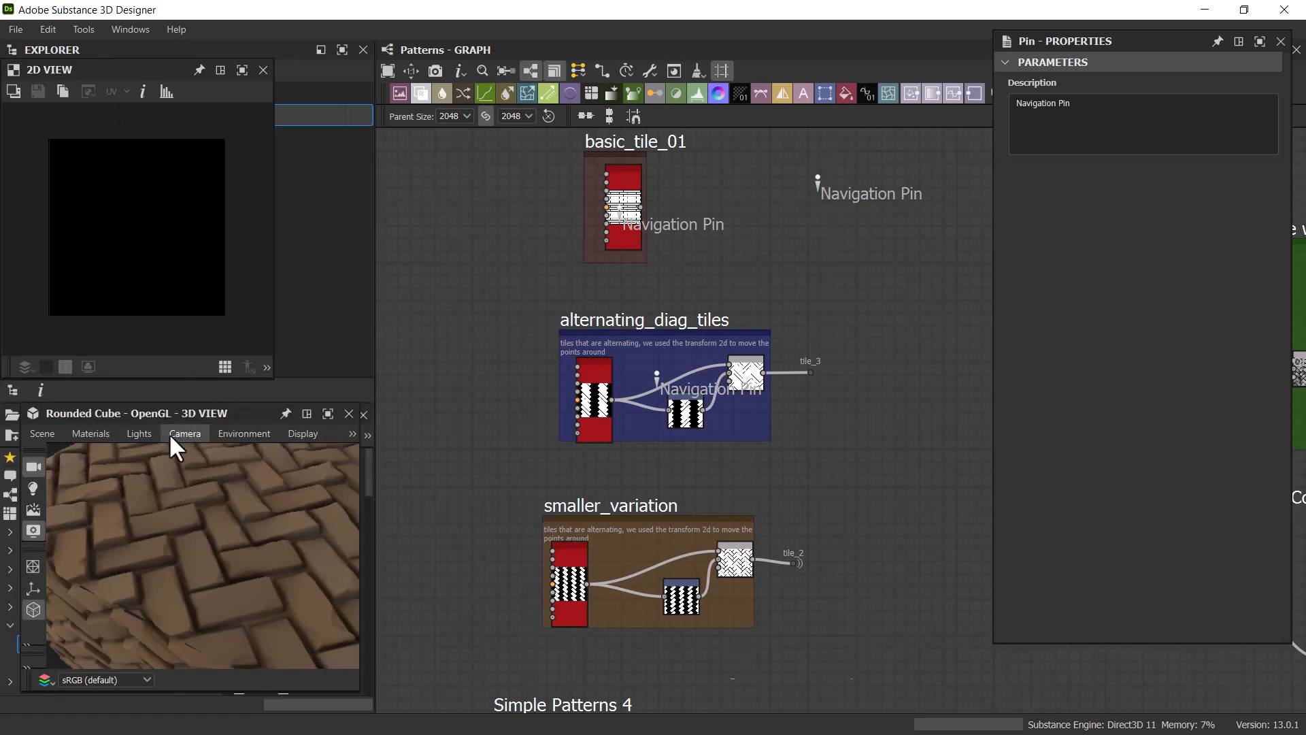
mouse_move(223, 409)
mouse_down()
mouse_move(300, 405)
mouse_move(239, 418)
mouse_up()
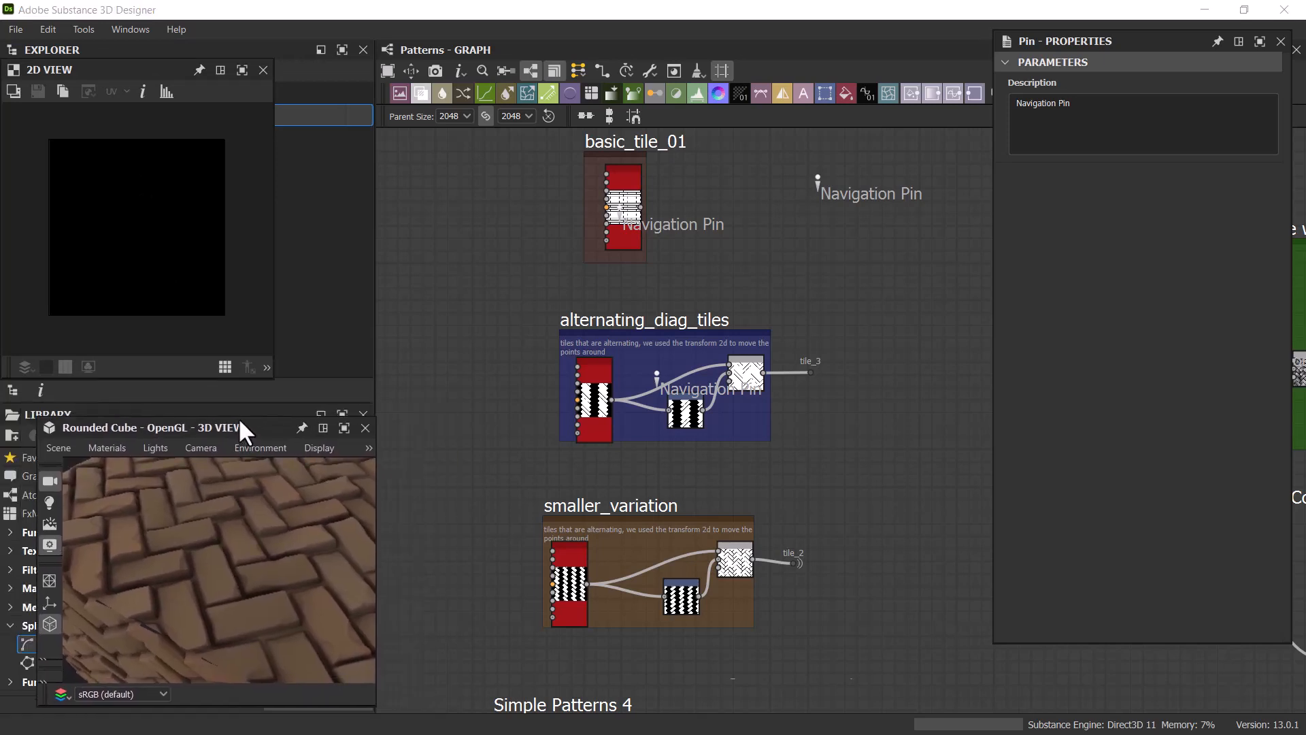
drag(156, 68, 194, 85)
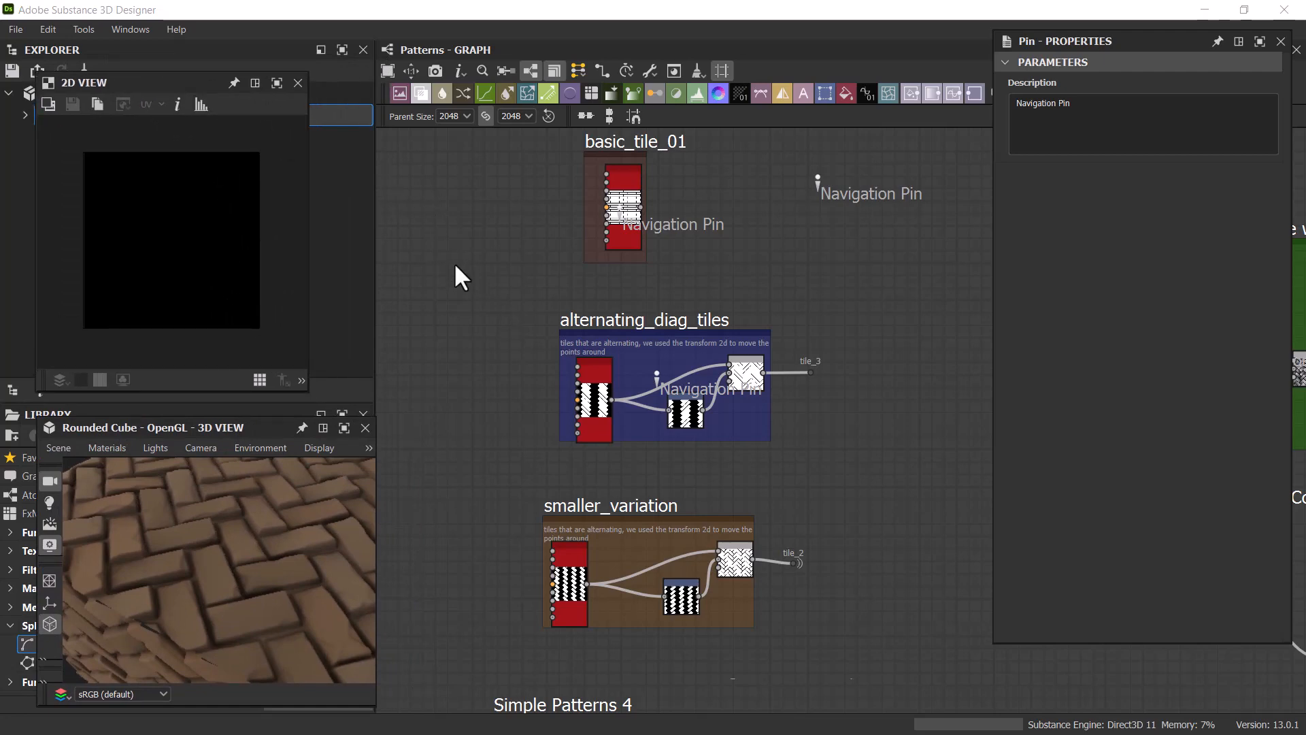
Step: Maximise the graph behind the floating panels and inspect the Height Details and Edge wear frame
key(shift+space)
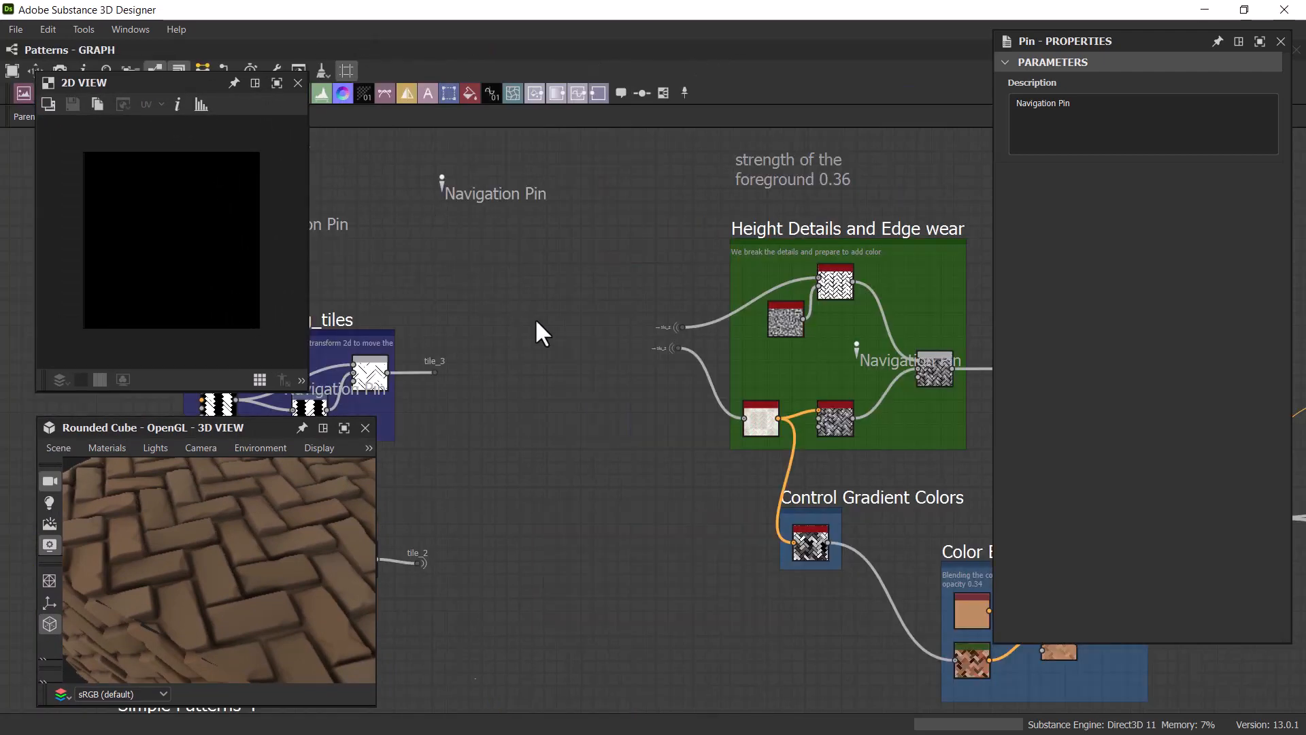
scroll(536, 321, up, 2)
scroll(536, 321, down, 2)
middle_drag(606, 260, 519, 374)
scroll(549, 304, up, 2)
middle_drag(553, 354, 418, 251)
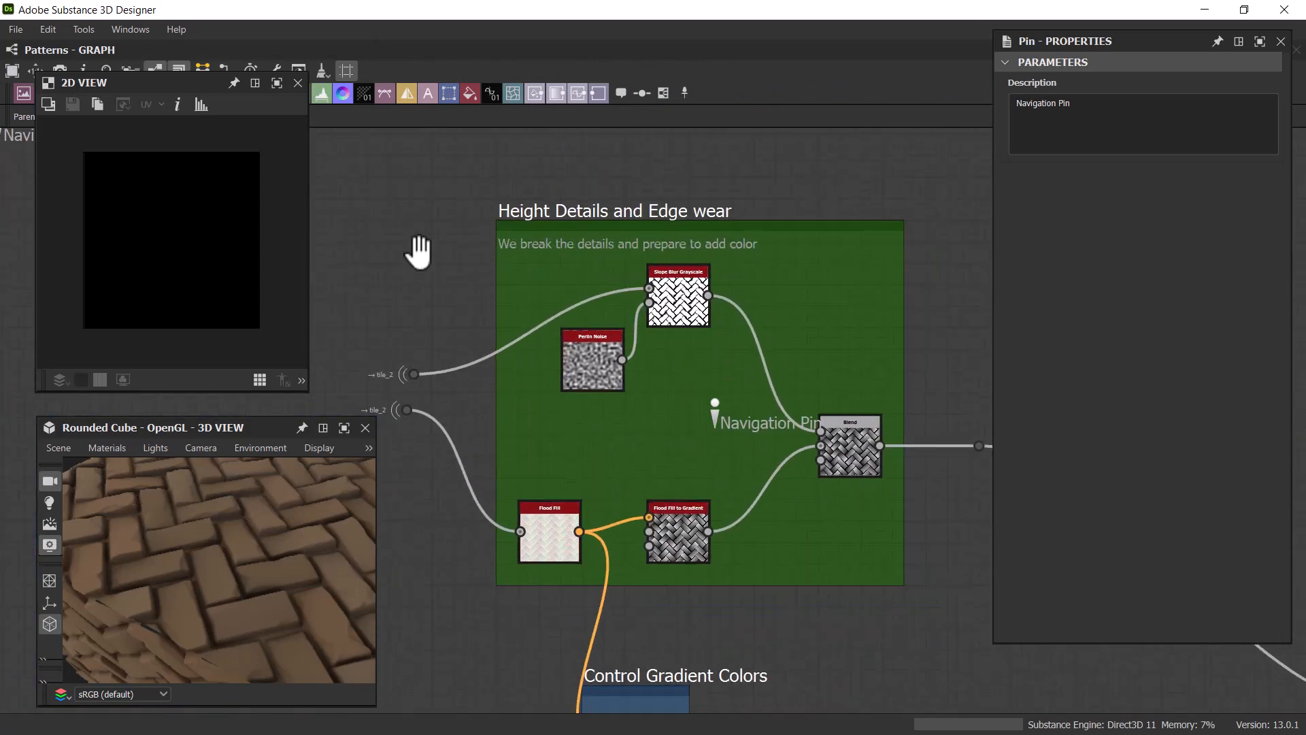
Step: Select both input dots set to tile_2 and trace their portal links to the smaller_variation frame and back
scroll(419, 251, down, 2)
middle_drag(393, 255, 790, 196)
drag(665, 278, 753, 342)
middle_drag(580, 532, 851, 367)
scroll(576, 398, up, 2)
scroll(577, 398, down, 2)
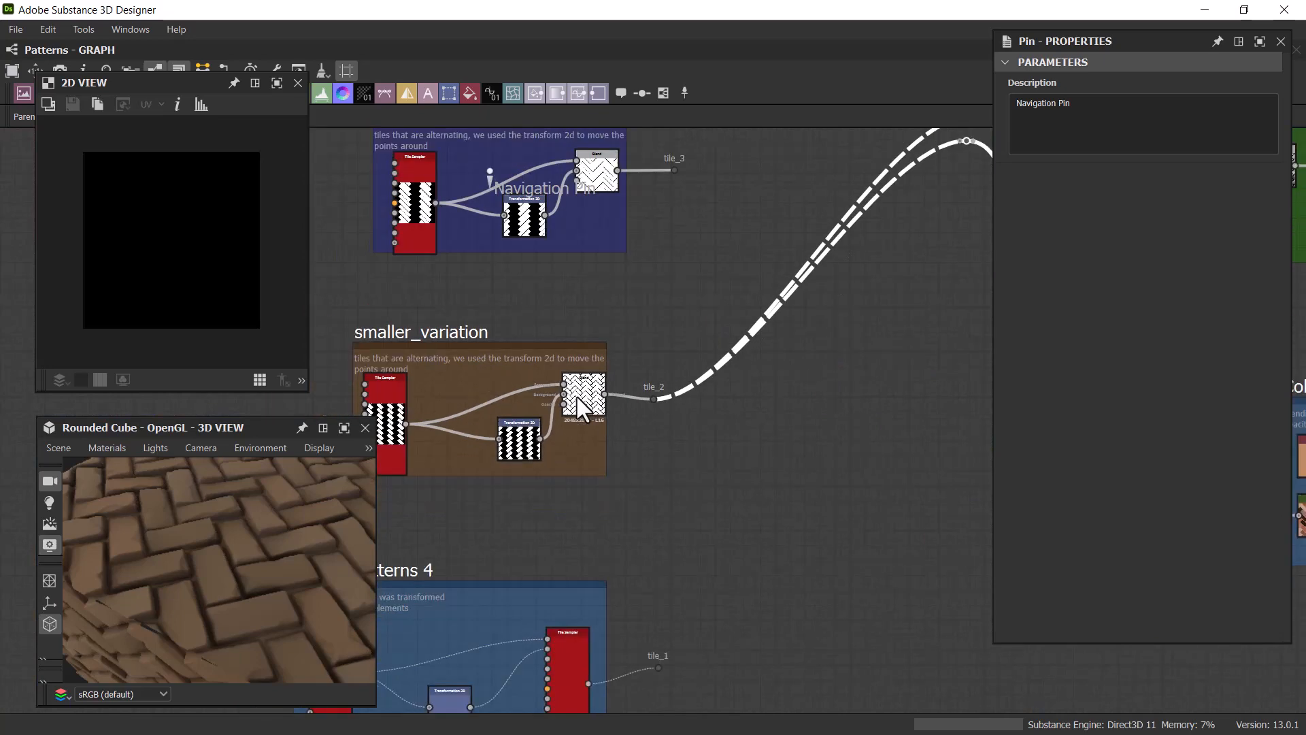
middle_drag(664, 316, 268, 539)
scroll(562, 301, up, 2)
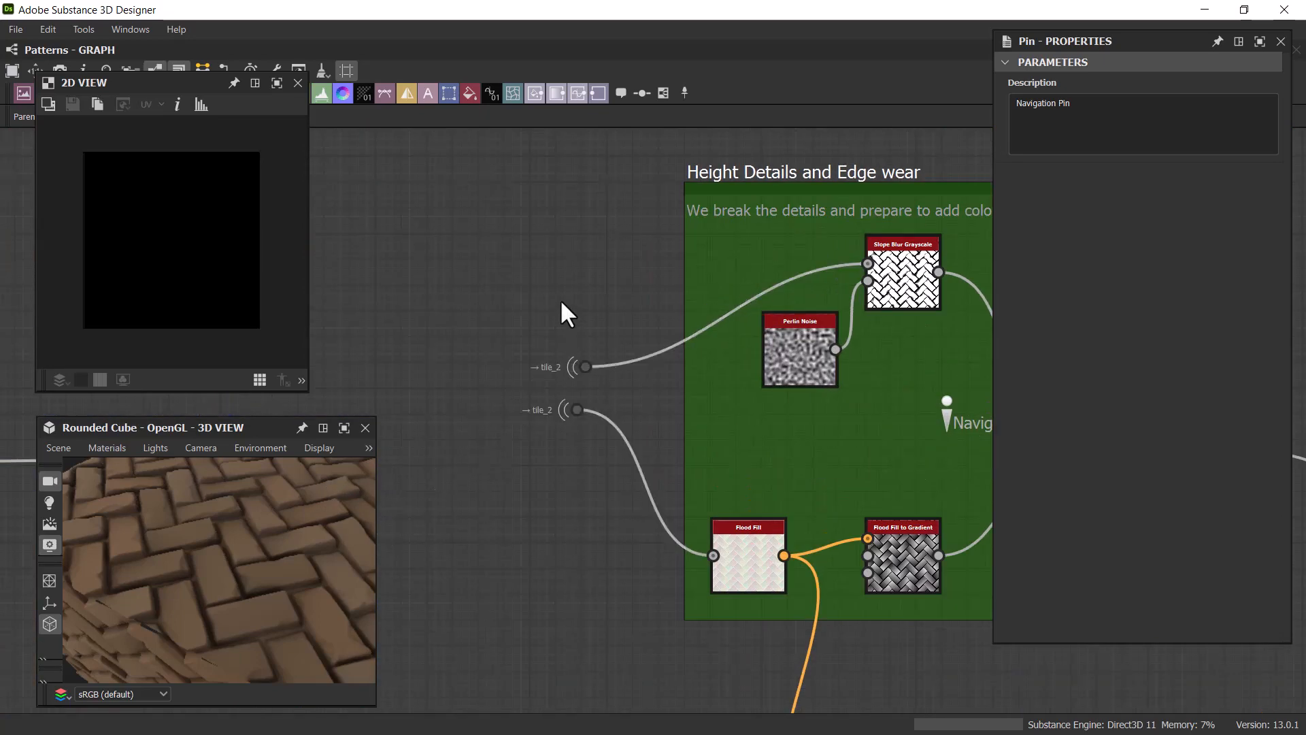
Step: Preview the Slope Blur Grayscale node's pattern in the 2D View and compare it with the brick surface in the 3D View
middle_drag(586, 315, 465, 275)
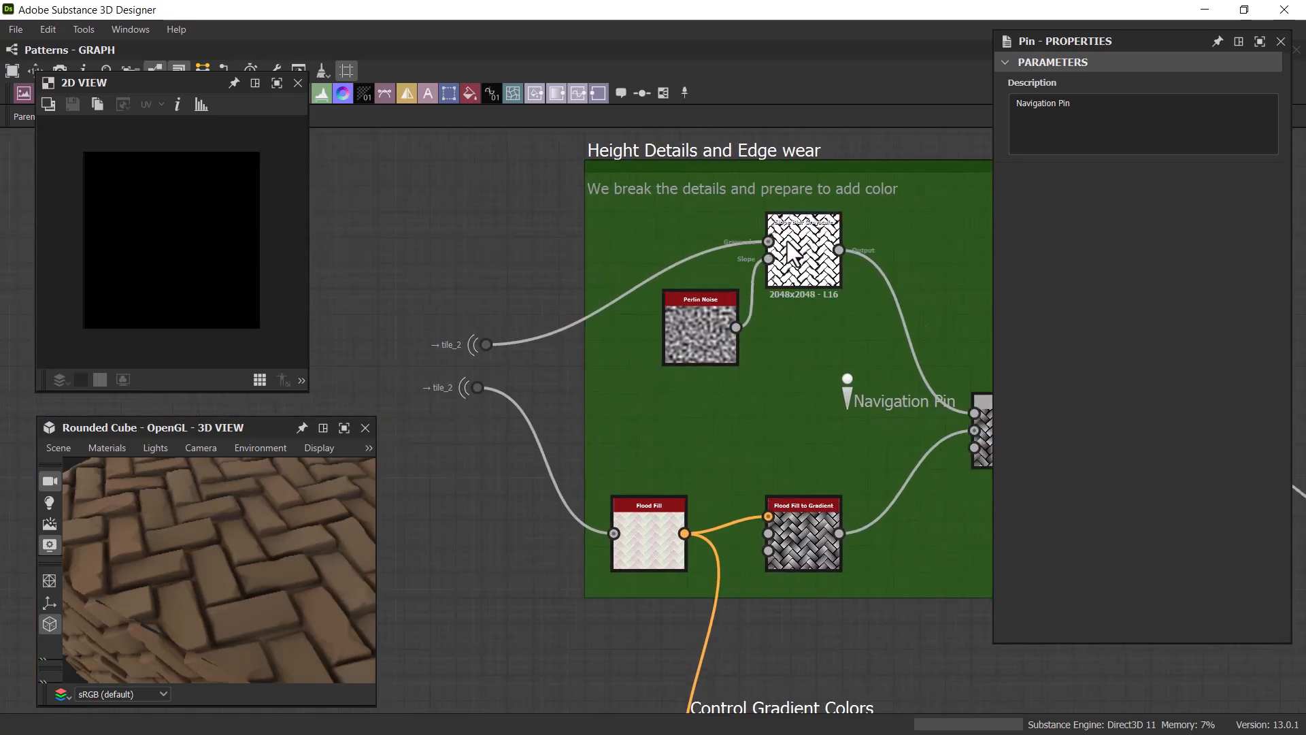
click(793, 256)
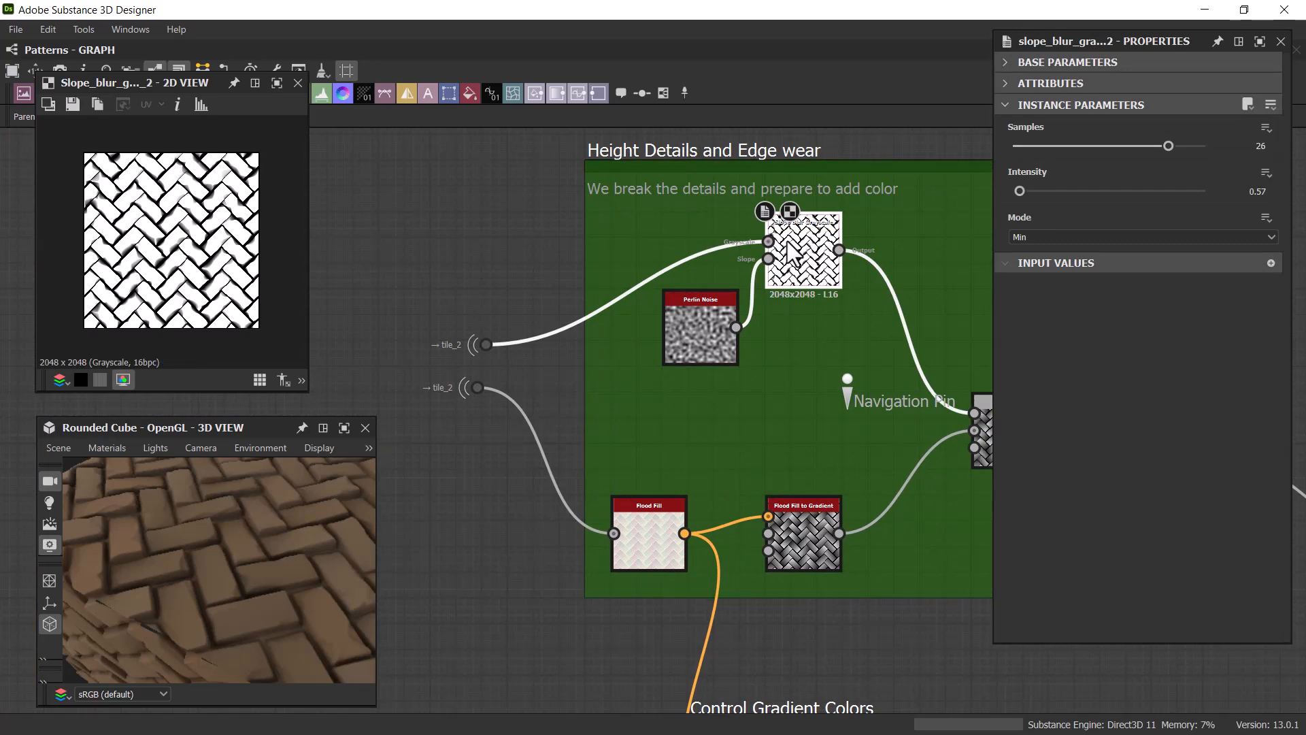
scroll(142, 279, up, 3)
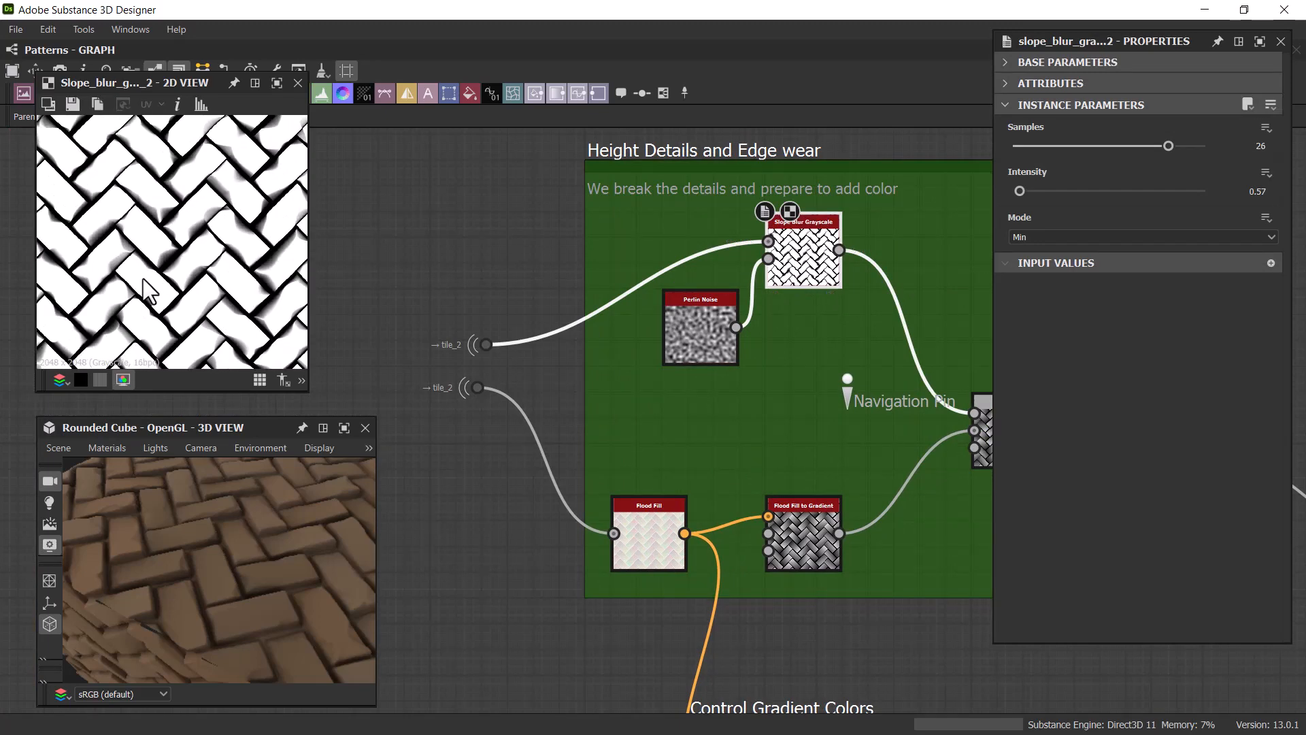
scroll(226, 569, up, 5)
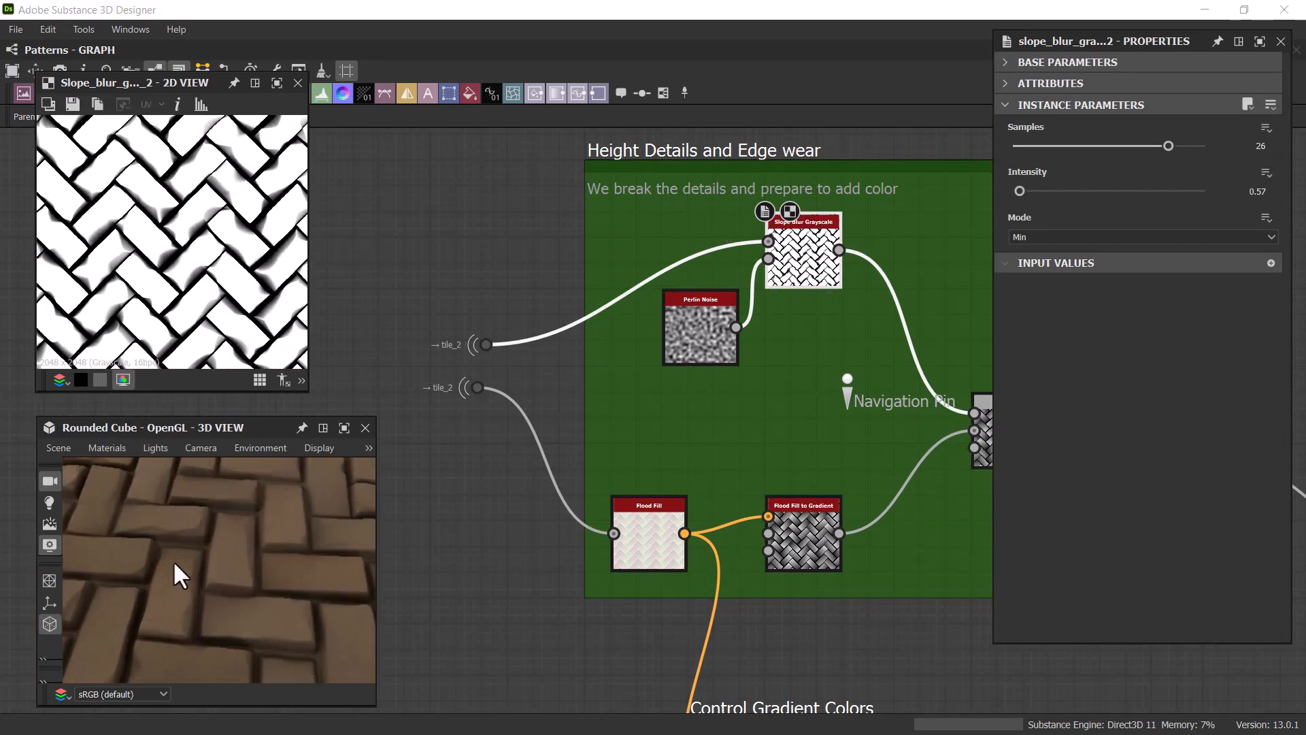
scroll(173, 560, down, 5)
drag(172, 560, 164, 517)
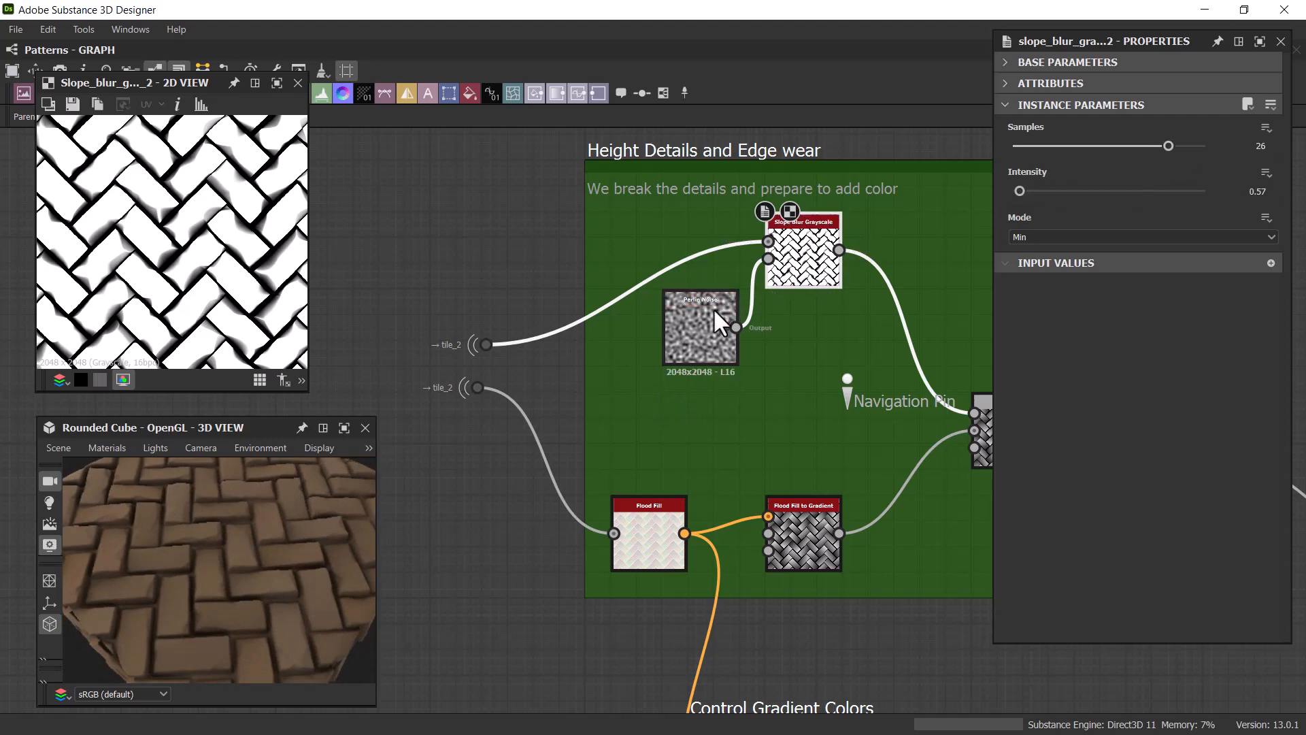
Step: Set the Perlin Noise node's Disorder to 0.06
click(702, 323)
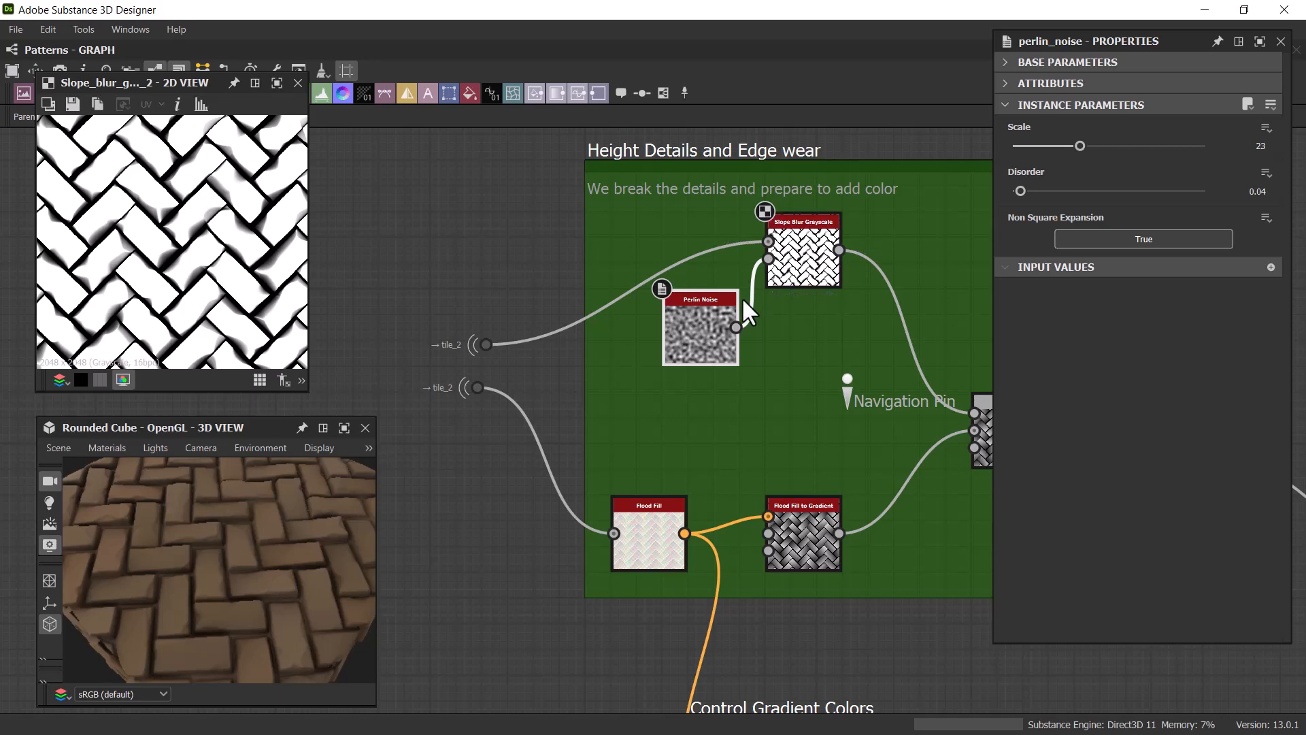
click(1018, 189)
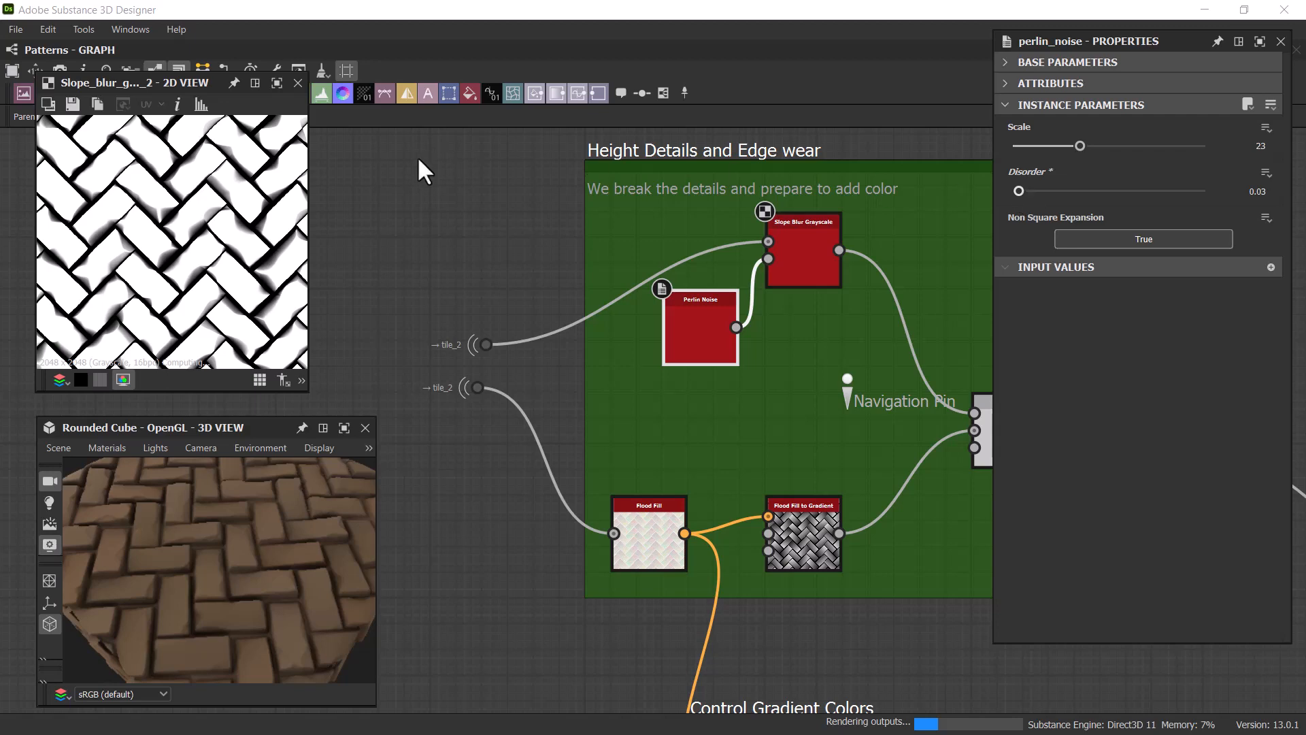
Step: Move the floating 2D View off the graph toolbar and set the graph's parent size to 512
drag(221, 77, 213, 158)
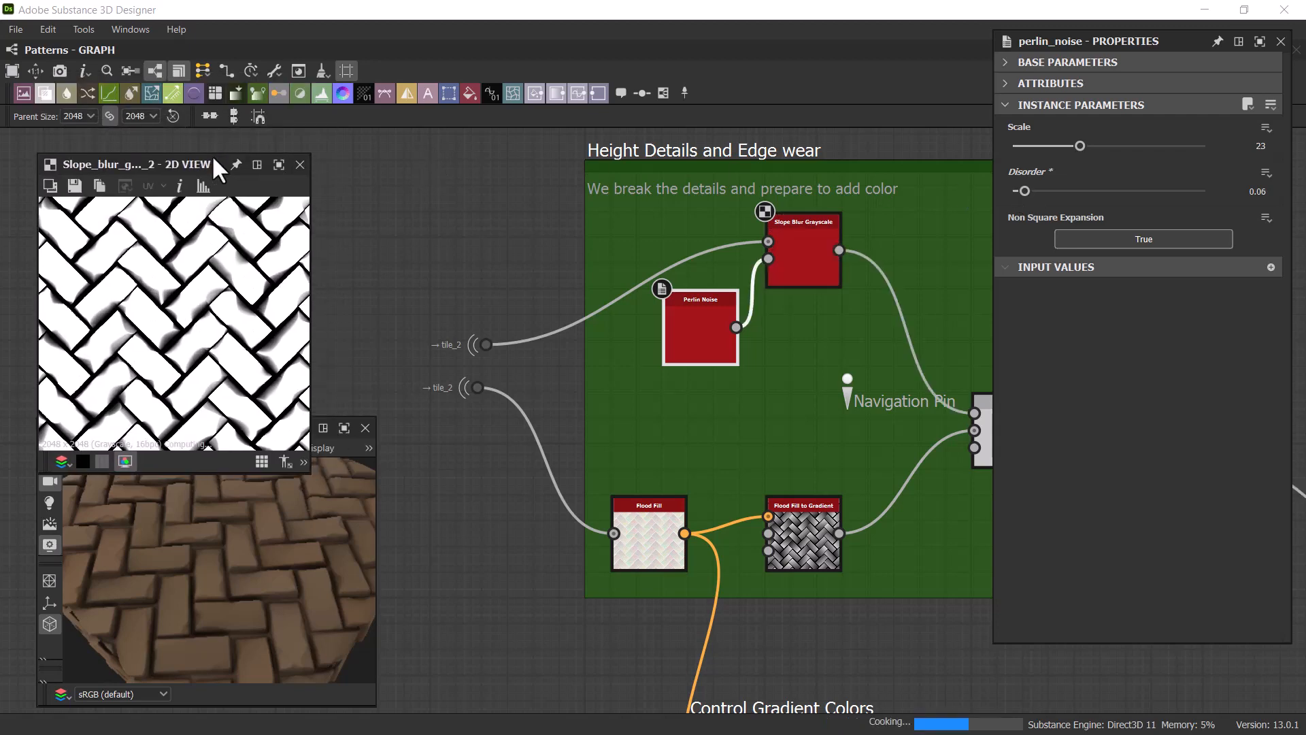
click(91, 115)
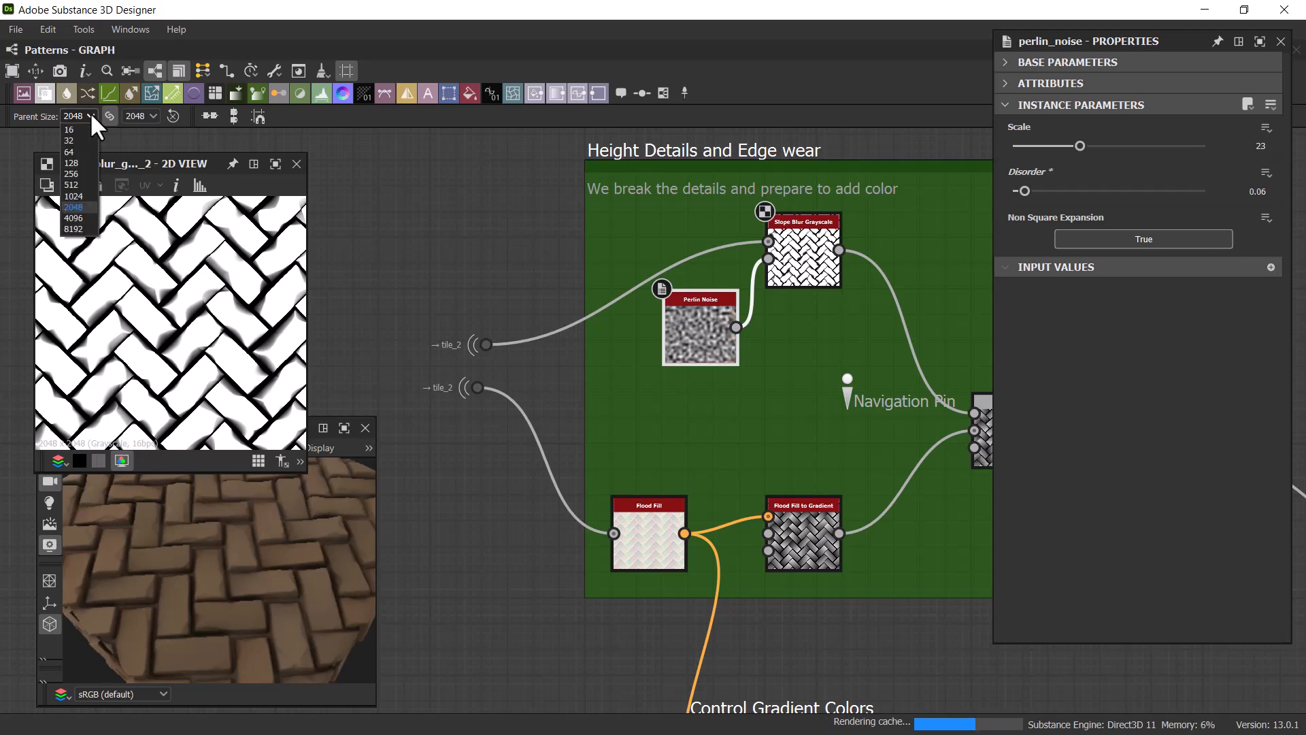
click(77, 184)
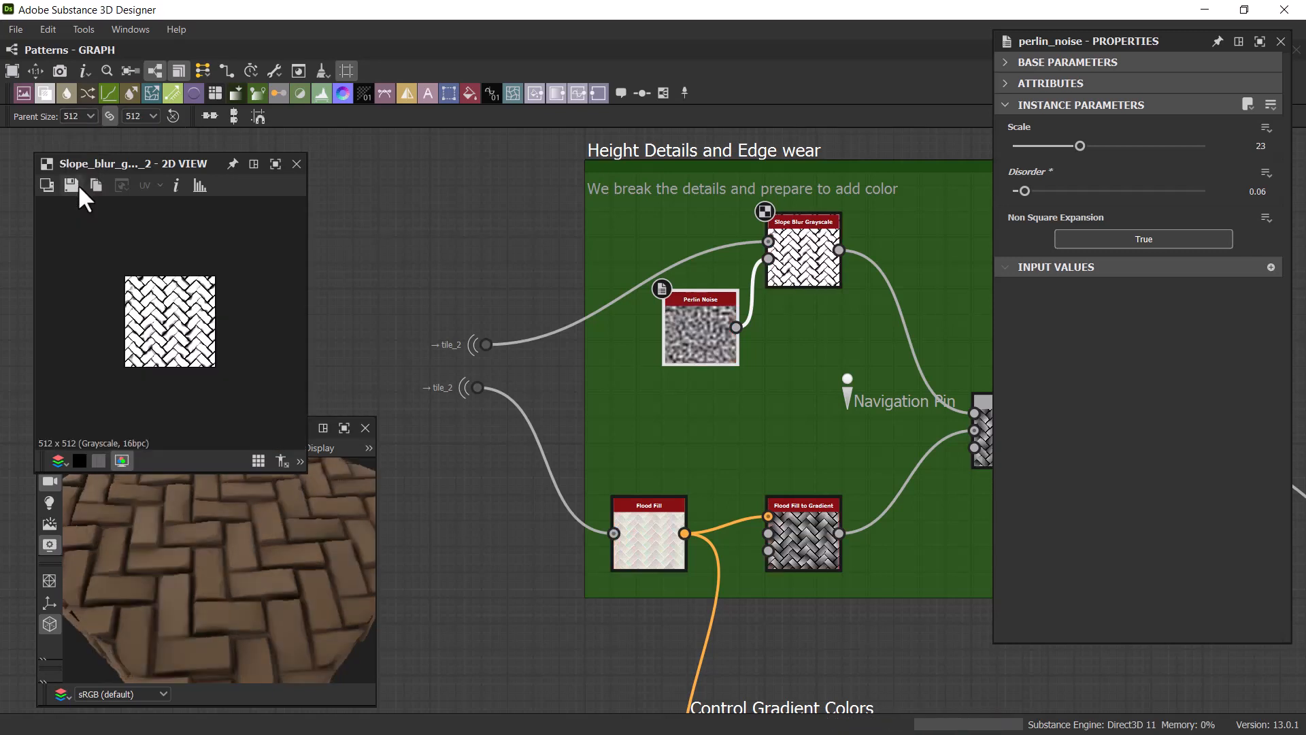
scroll(194, 330, up, 5)
scroll(193, 331, down, 2)
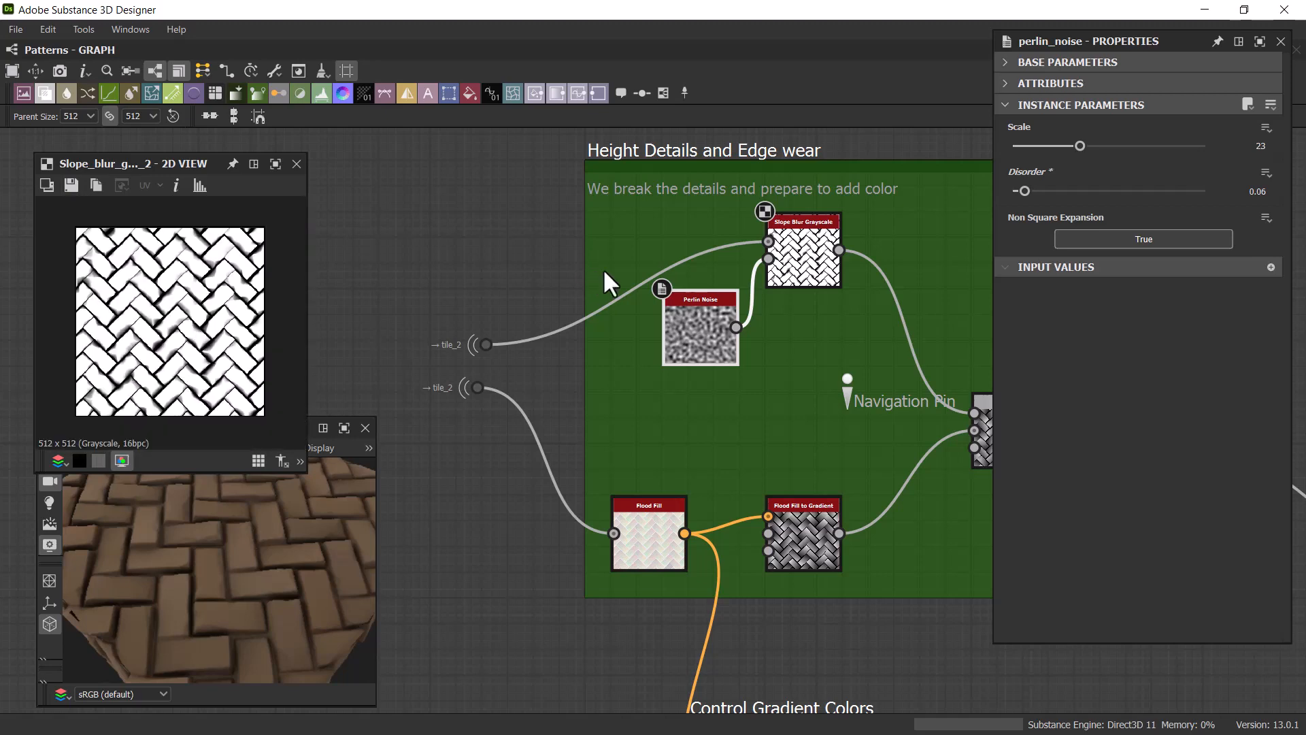
Step: Trace the Slope Blur Grayscale node's tile_2 source to the smaller_variation frame and preview that frame's Blend node
middle_drag(674, 236, 427, 251)
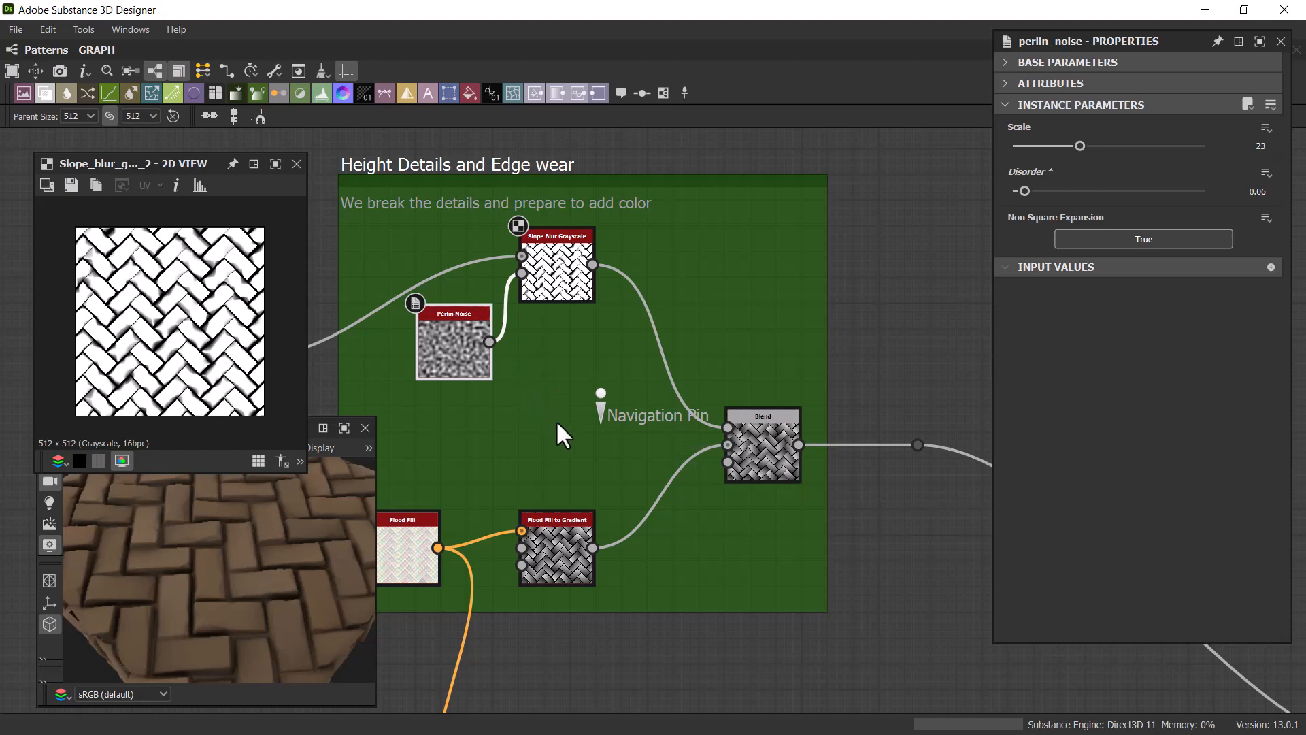
middle_drag(600, 431, 558, 397)
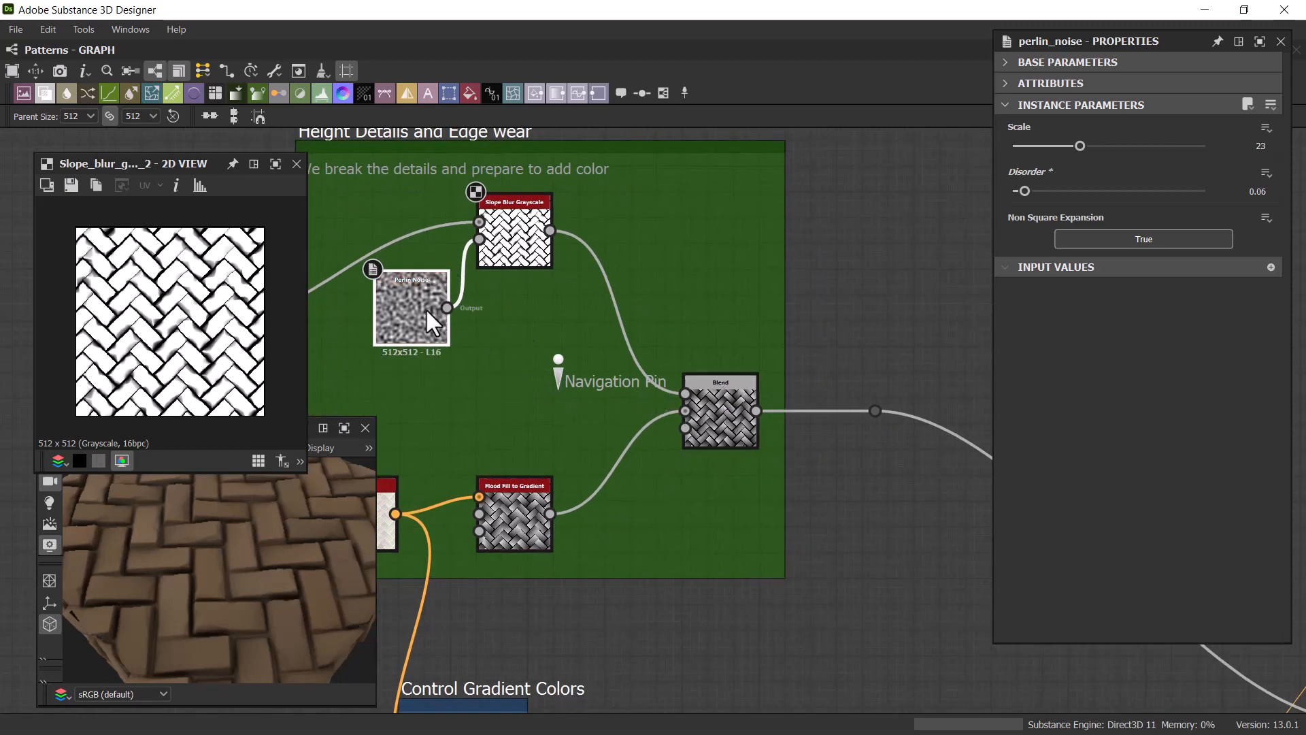
click(505, 240)
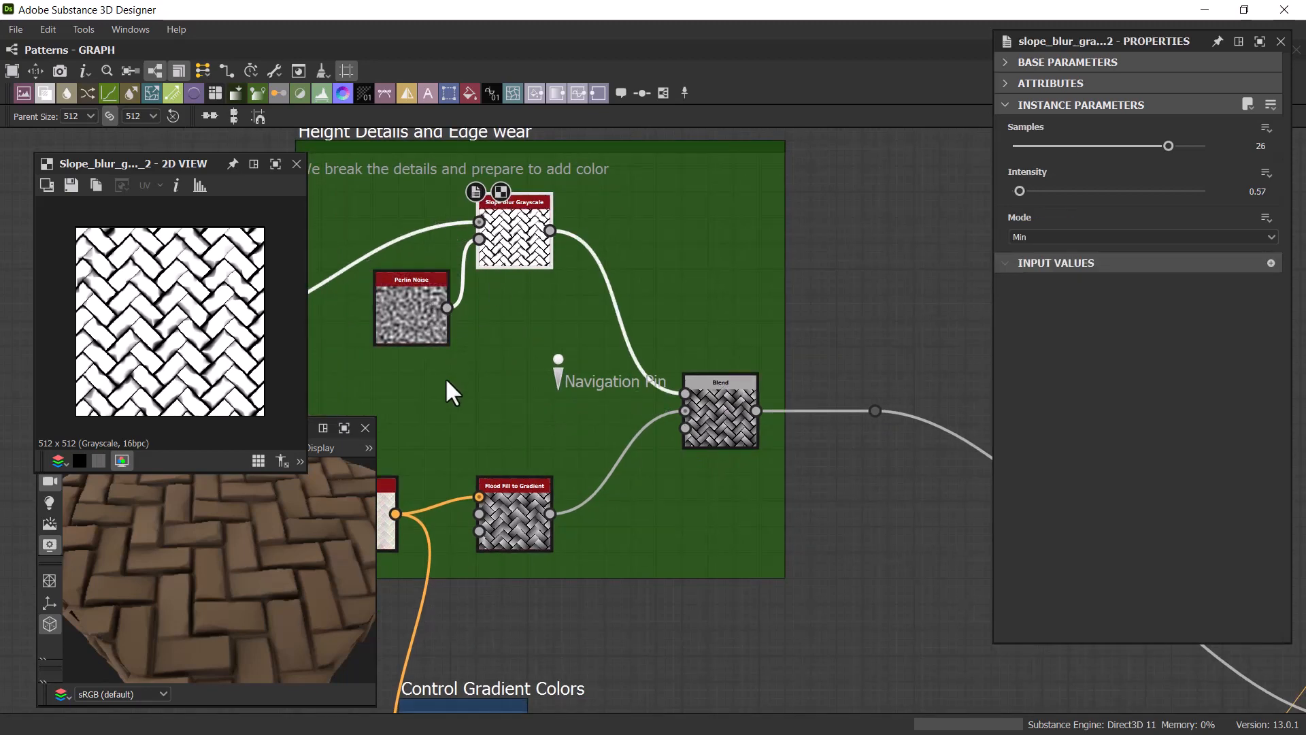
middle_drag(445, 378, 798, 346)
scroll(510, 340, down, 5)
middle_drag(452, 359, 710, 352)
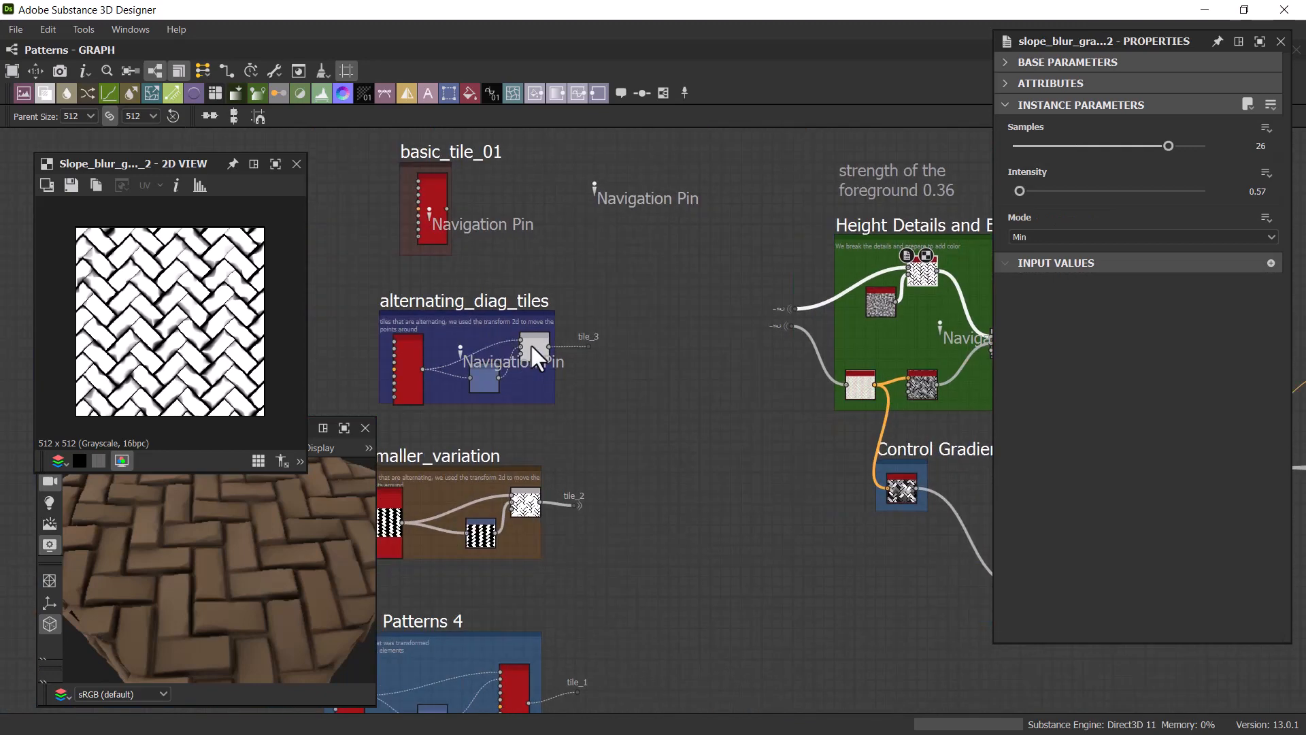
scroll(561, 341, up, 3)
scroll(562, 341, down, 2)
middle_drag(604, 518, 552, 425)
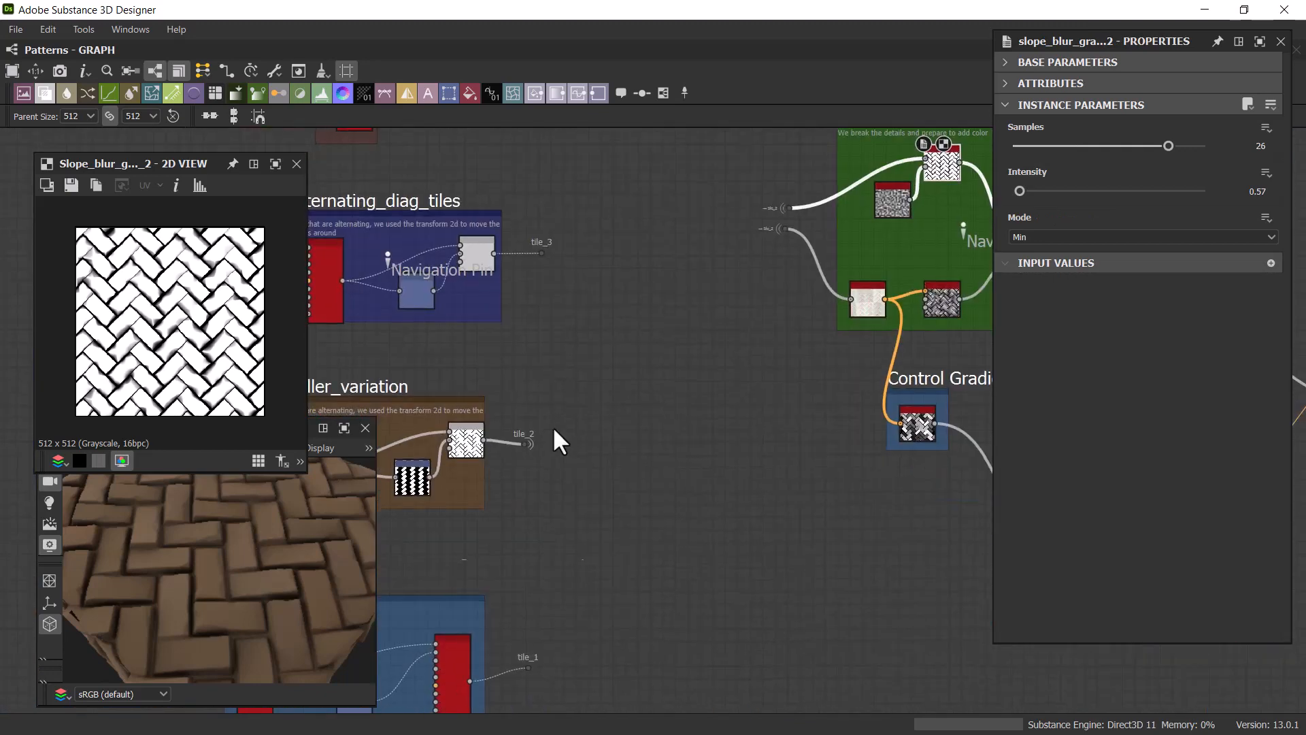
click(466, 441)
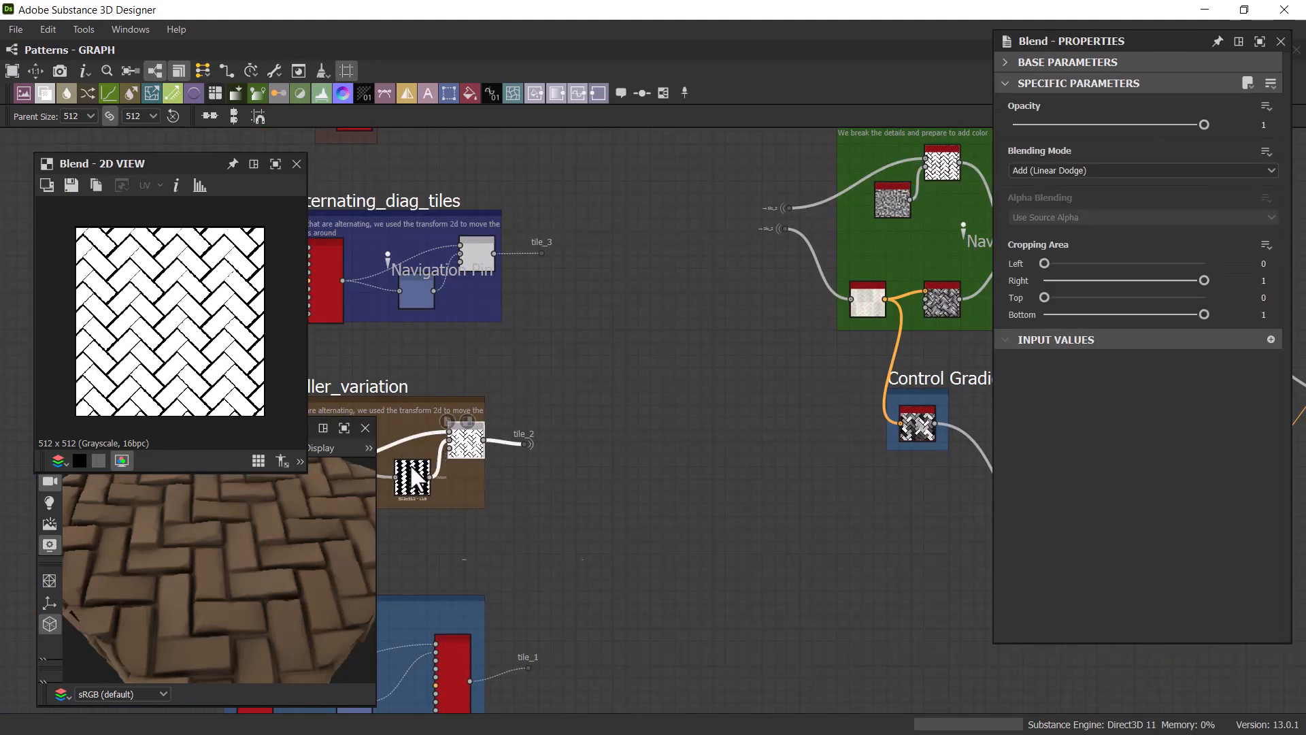
Step: Preview the Perlin Noise node in the Height Details and Edge wear frame and set its Disorder to 0.12
middle_drag(408, 370, 134, 528)
middle_drag(537, 324, 393, 317)
scroll(577, 317, up, 5)
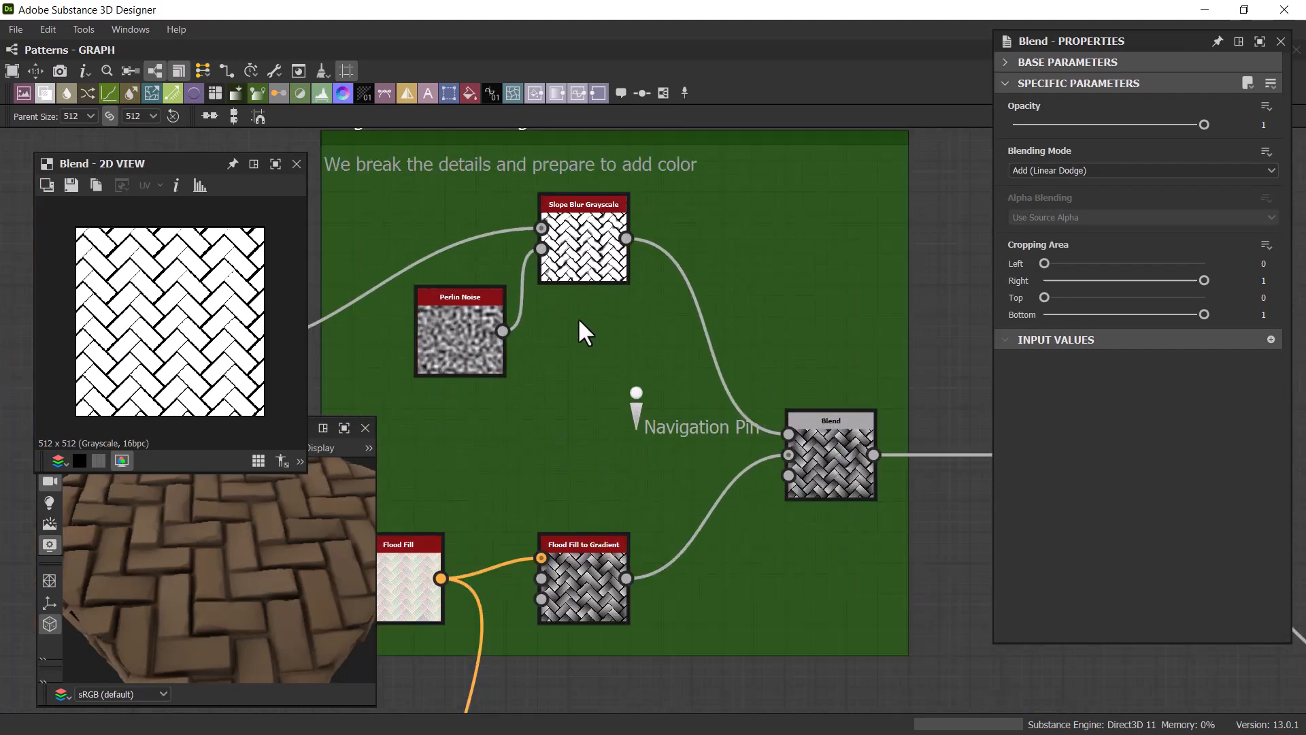
click(618, 212)
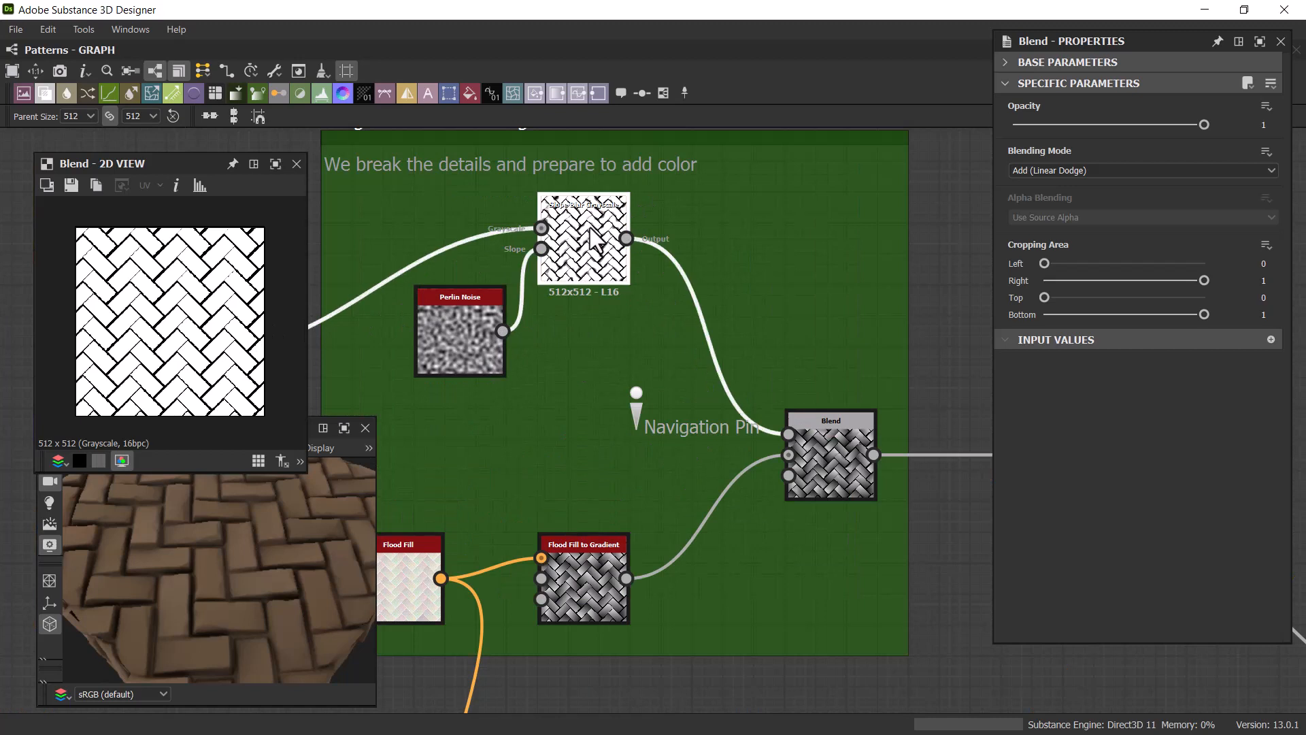
click(454, 324)
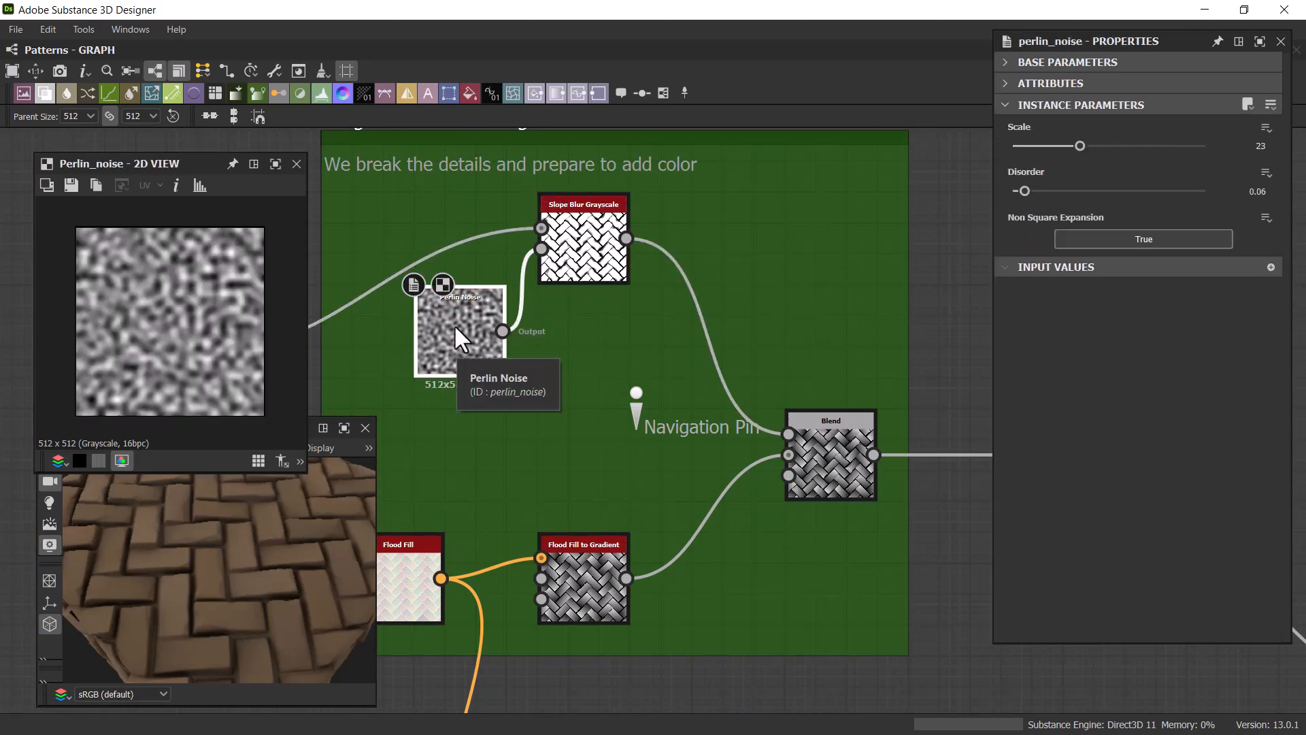
click(1021, 191)
drag(1026, 191, 1034, 190)
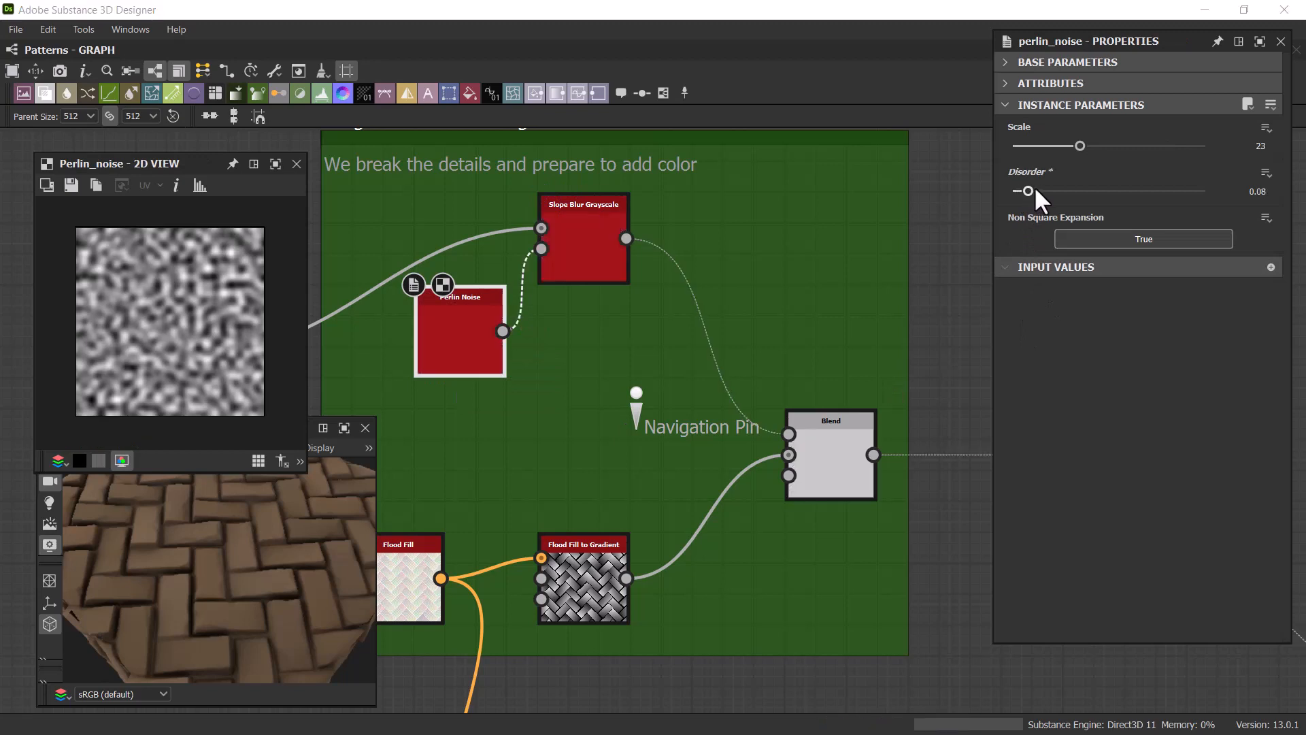
Step: Preview the Slope Blur Grayscale output and examine the worn brick edges up close in the 2D and 3D views
click(586, 263)
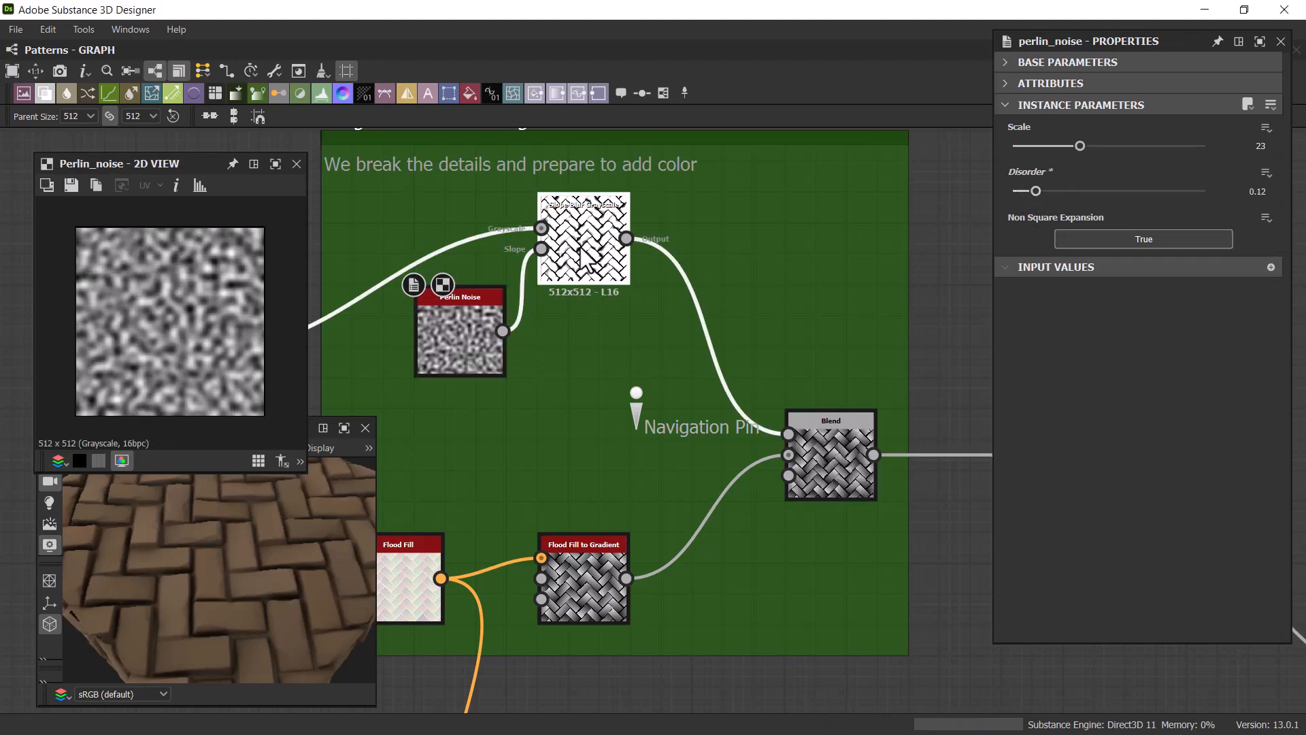
double_click(584, 259)
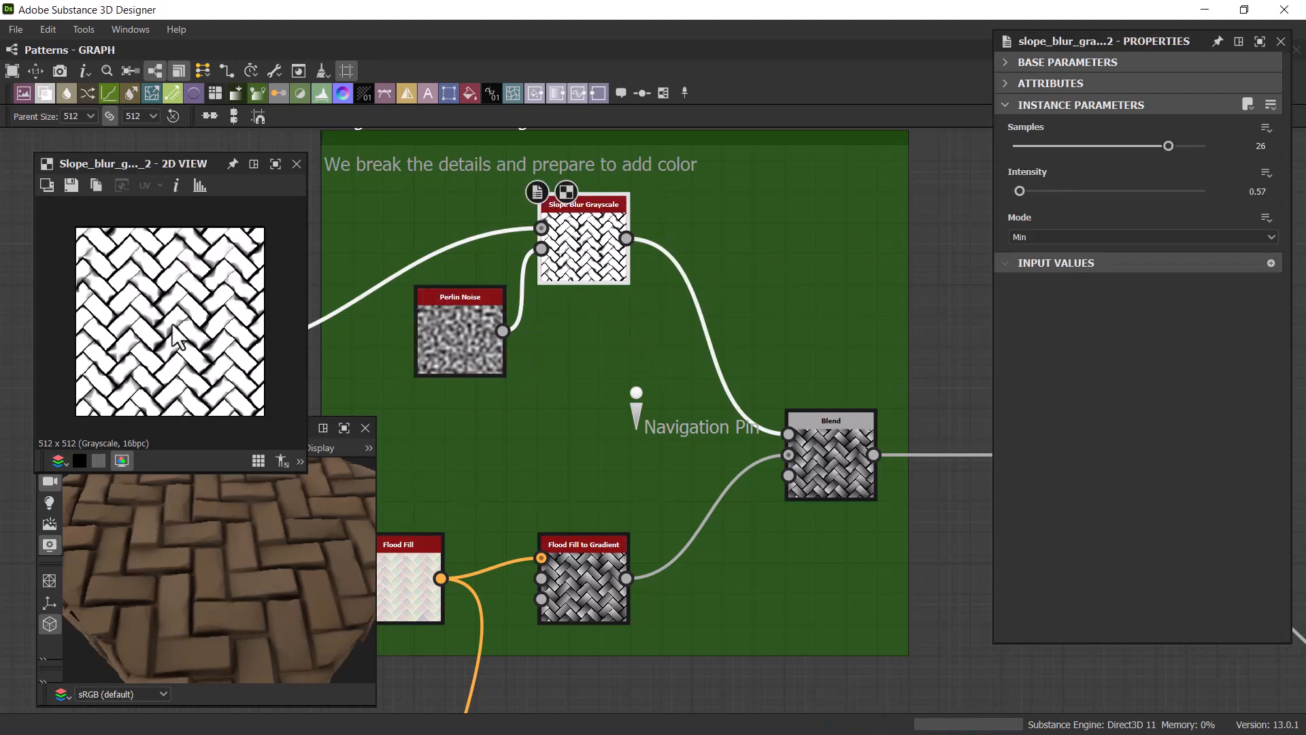
scroll(142, 320, up, 3)
scroll(207, 565, up, 2)
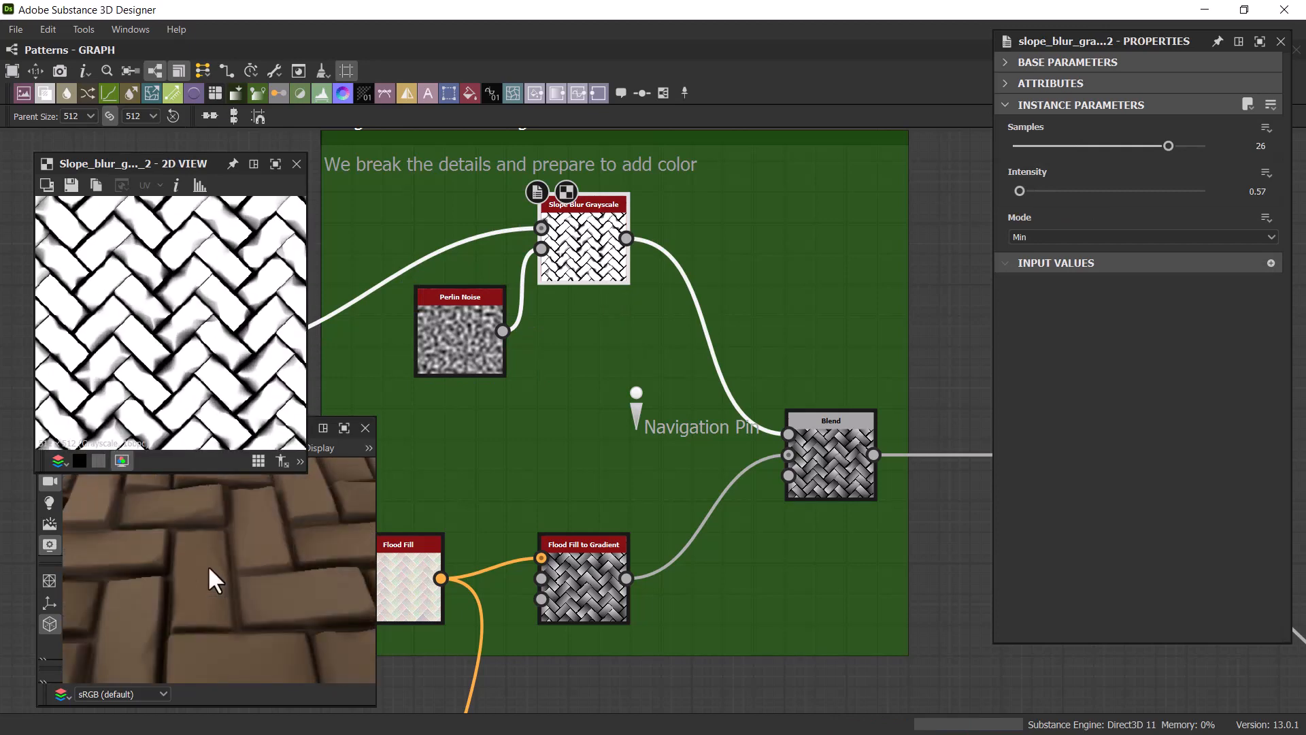
scroll(207, 565, down, 2)
Step: Look over the Height Details and Edge wear frame and its outgoing links, and show the Flood Fill node's description
middle_drag(813, 370, 542, 300)
scroll(578, 473, down, 2)
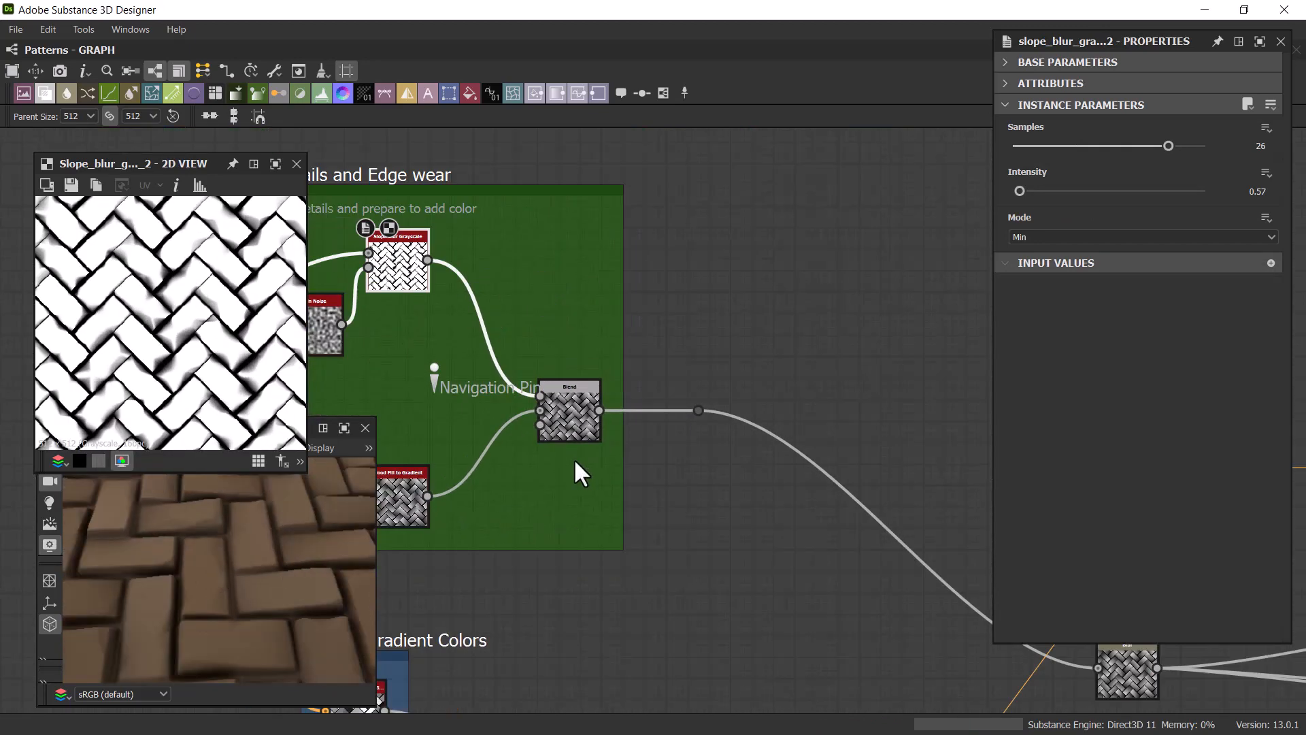
middle_drag(512, 479, 804, 440)
scroll(721, 382, down, 3)
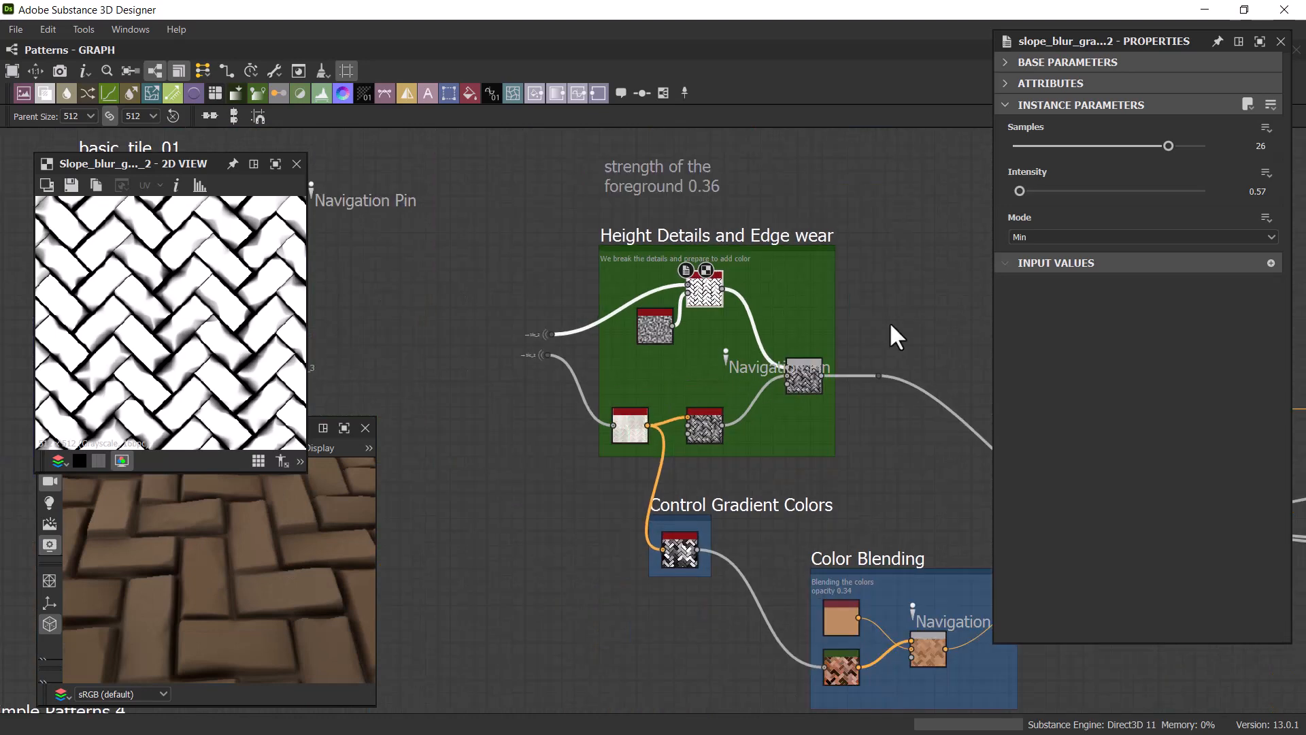
middle_drag(890, 326, 823, 265)
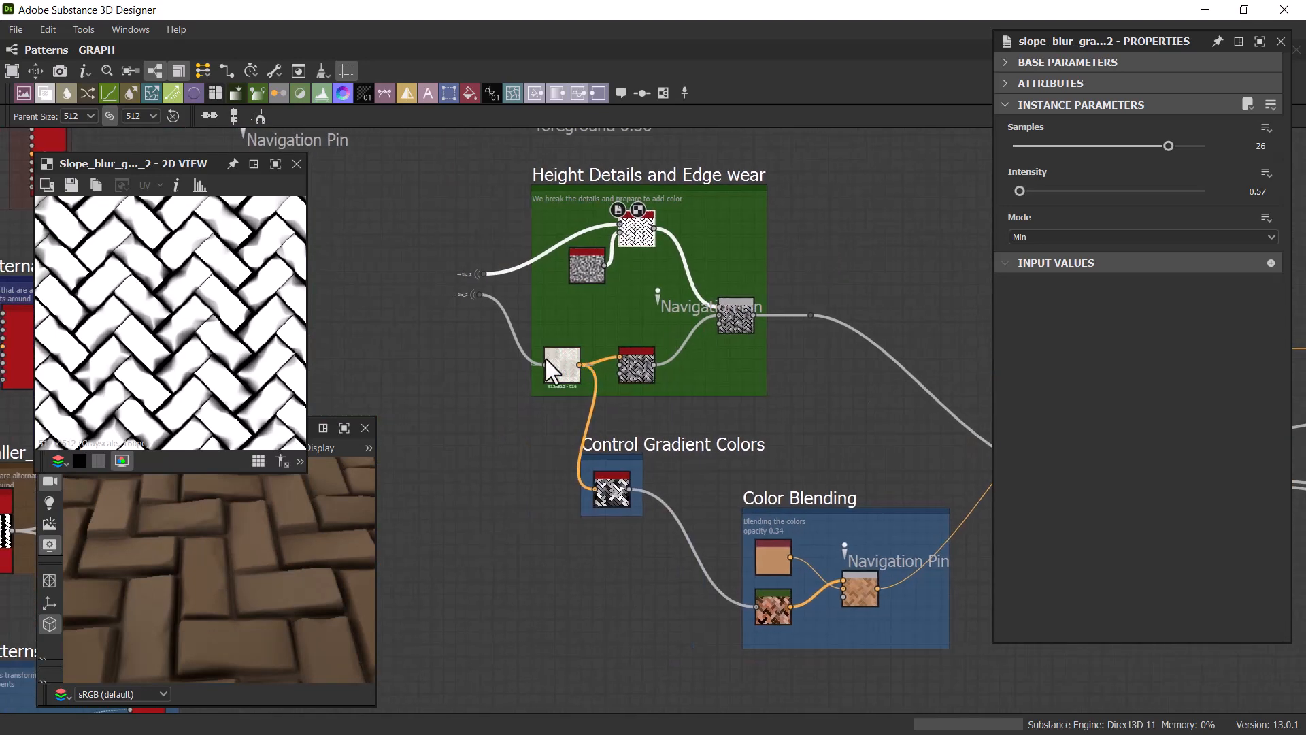
scroll(545, 358, up, 3)
mouse_move(582, 368)
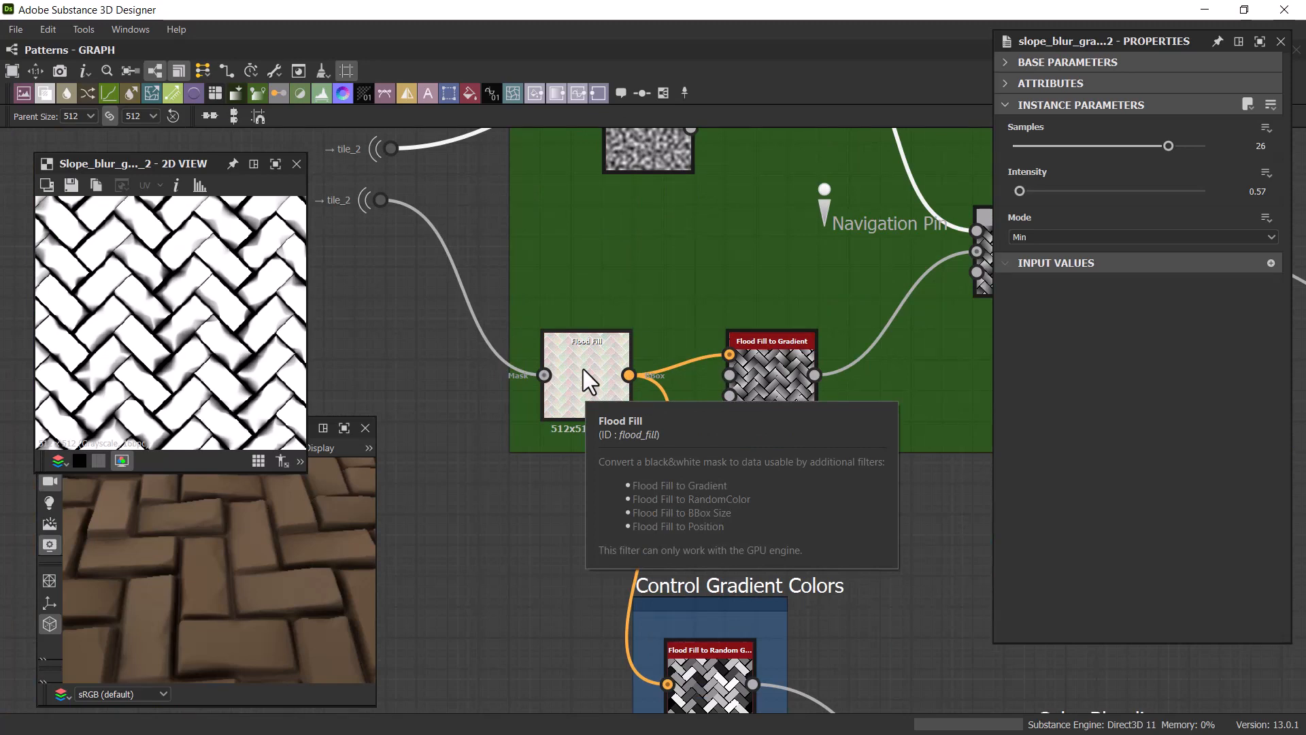
Step: Trace the Flood Fill node's tile_2 input back to the Blend node in the smaller_variation frame
middle_drag(420, 353, 882, 325)
mouse_move(643, 366)
middle_down()
mouse_move(888, 353)
mouse_move(764, 268)
mouse_move(809, 239)
middle_up()
scroll(691, 360, down, 3)
scroll(672, 396, up, 5)
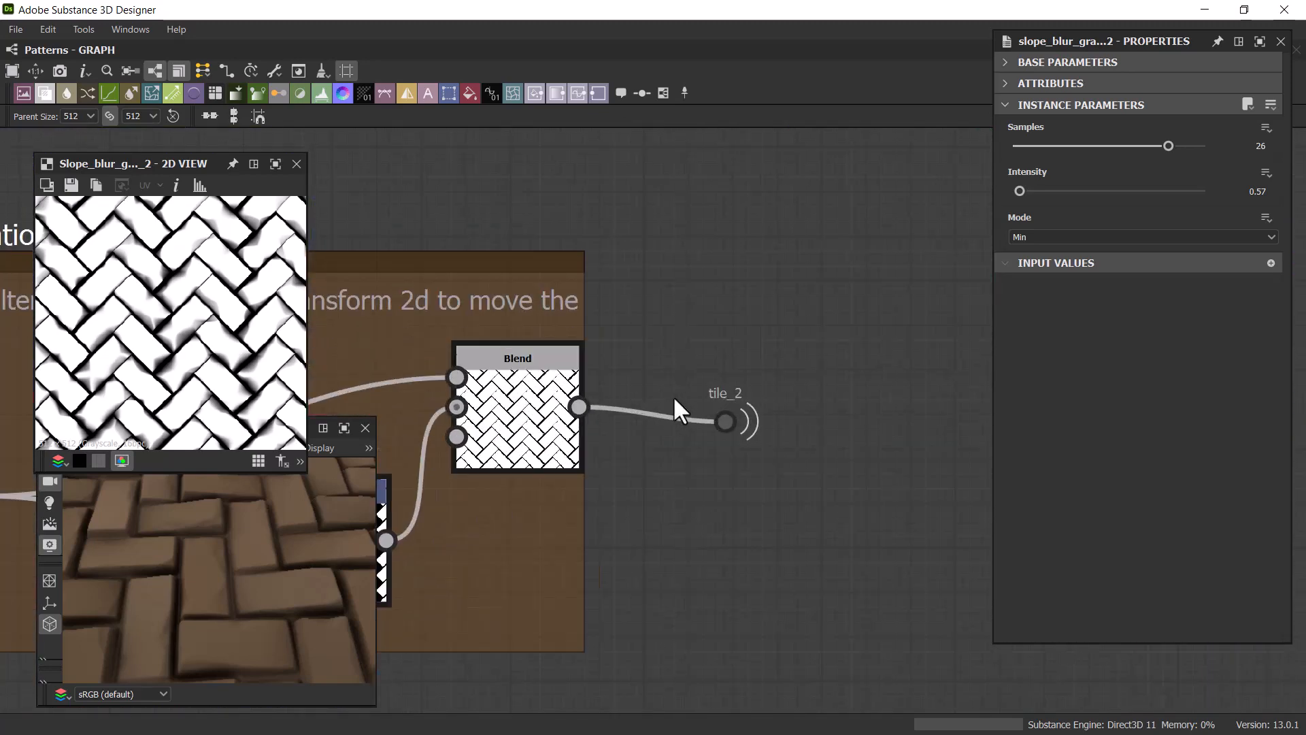
scroll(673, 399, up, 3)
scroll(833, 262, down, 3)
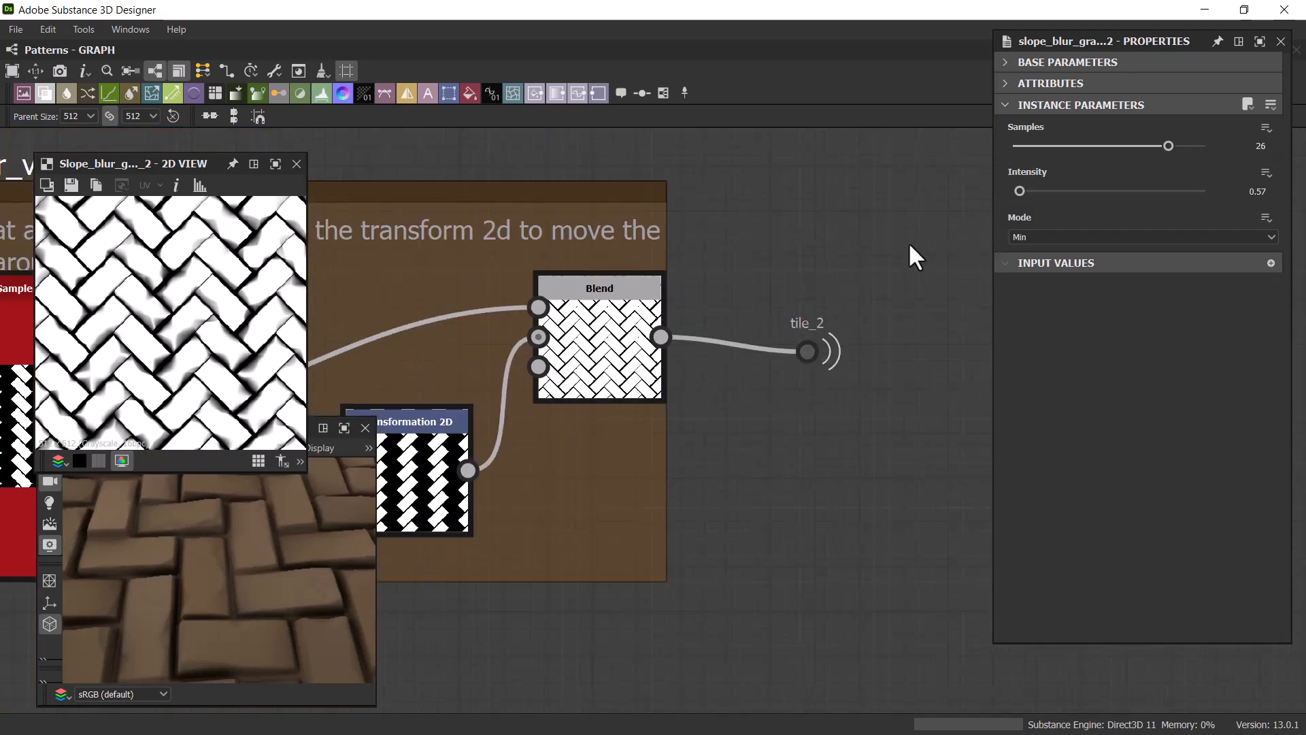
Step: Follow the tile_2 portal back to the Height Details and Edge wear frame and preview the Flood Fill node
middle_drag(909, 245, 399, 423)
middle_drag(694, 279, 521, 410)
scroll(520, 412, down, 3)
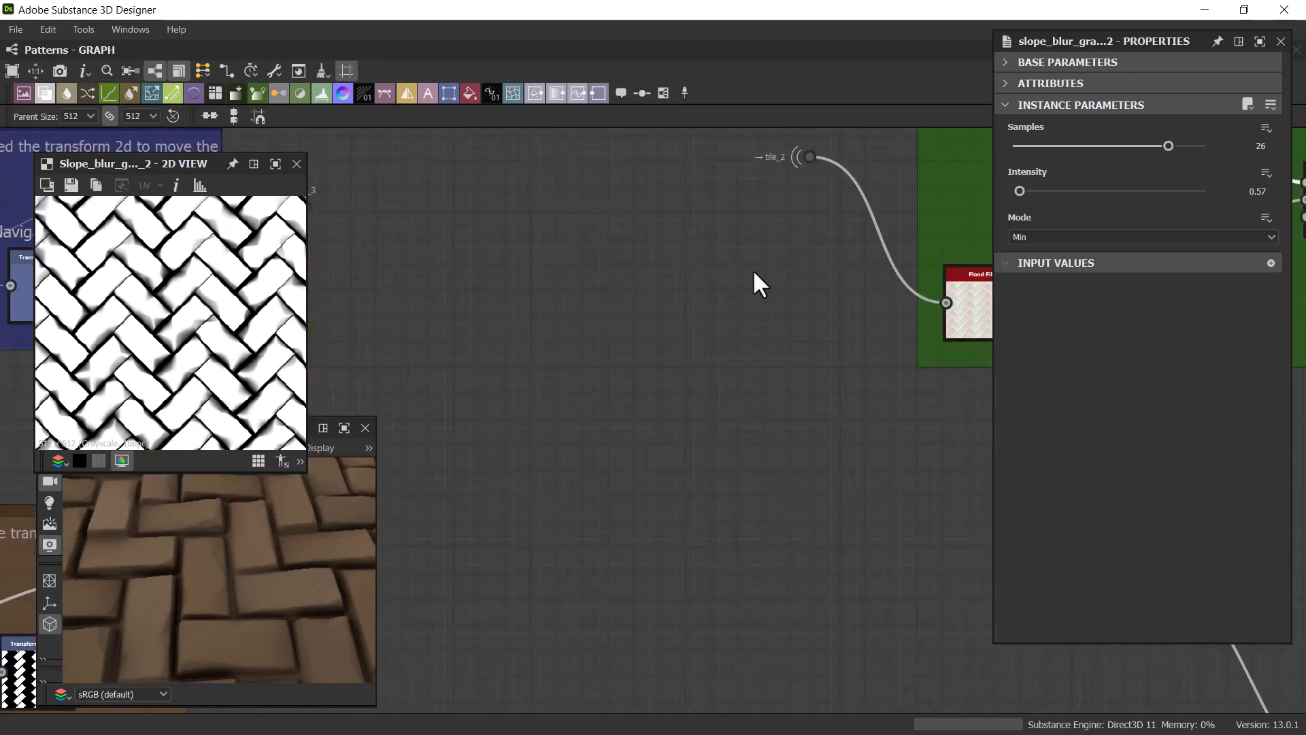
middle_drag(760, 282, 469, 446)
scroll(605, 378, up, 3)
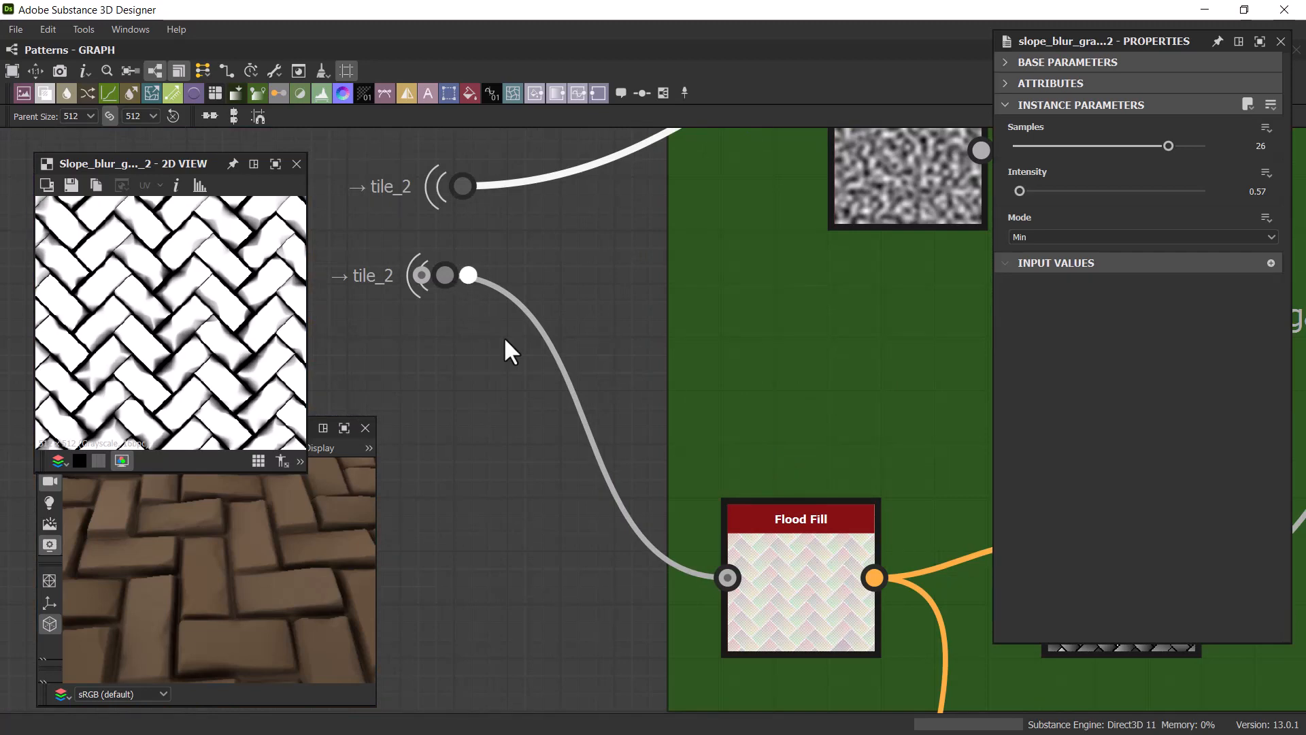
click(797, 550)
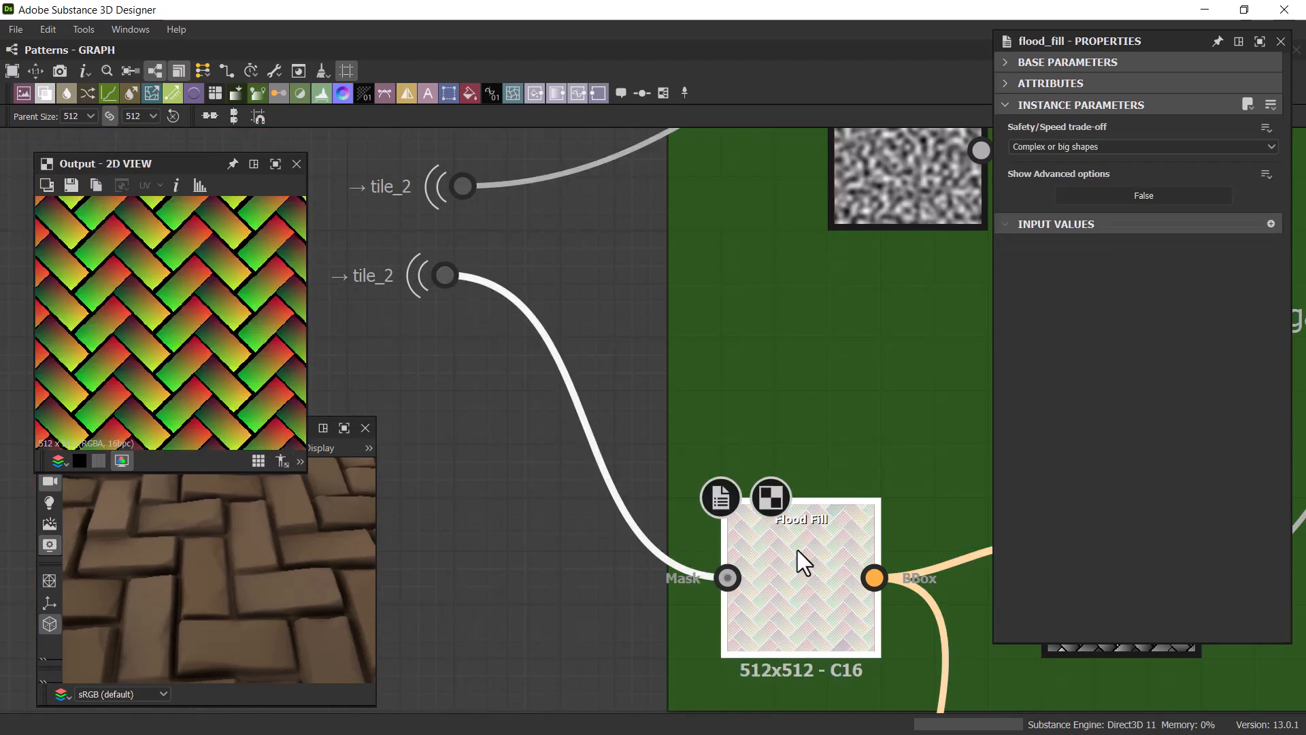
Step: Preview the Flood Fill to Gradient node in the 2D View and show its parameters
middle_drag(717, 378, 491, 272)
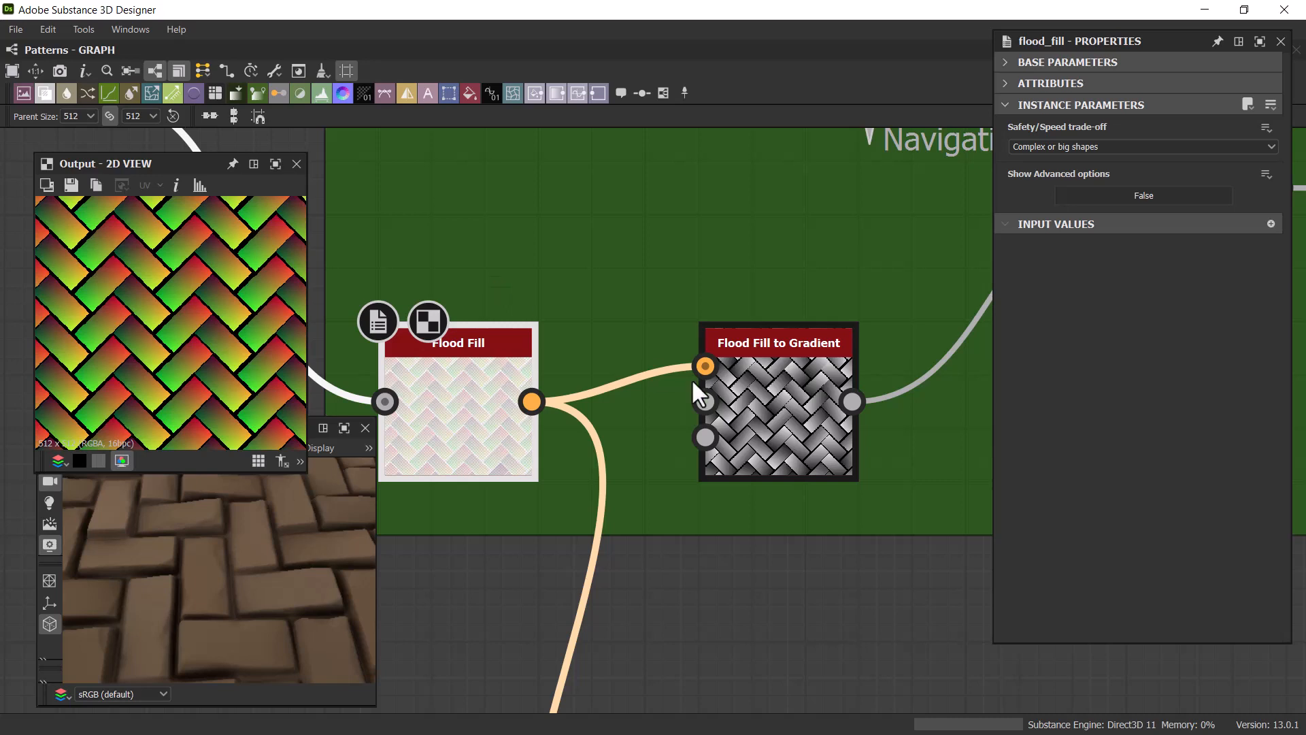
click(765, 408)
double_click(764, 408)
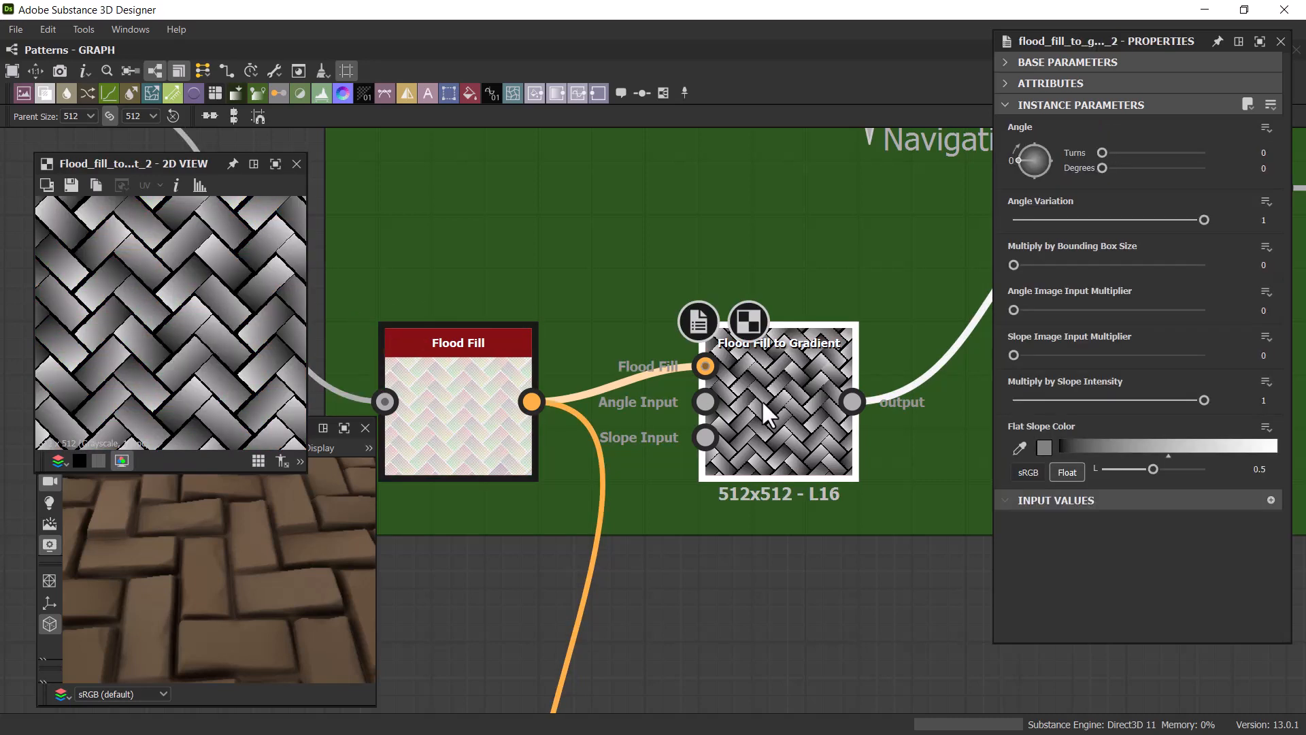
Step: Preview the Flood Fill to Random Grayscale node in the Control Gradient Colors frame in the 2D View
scroll(722, 510, down, 3)
middle_drag(752, 612, 717, 374)
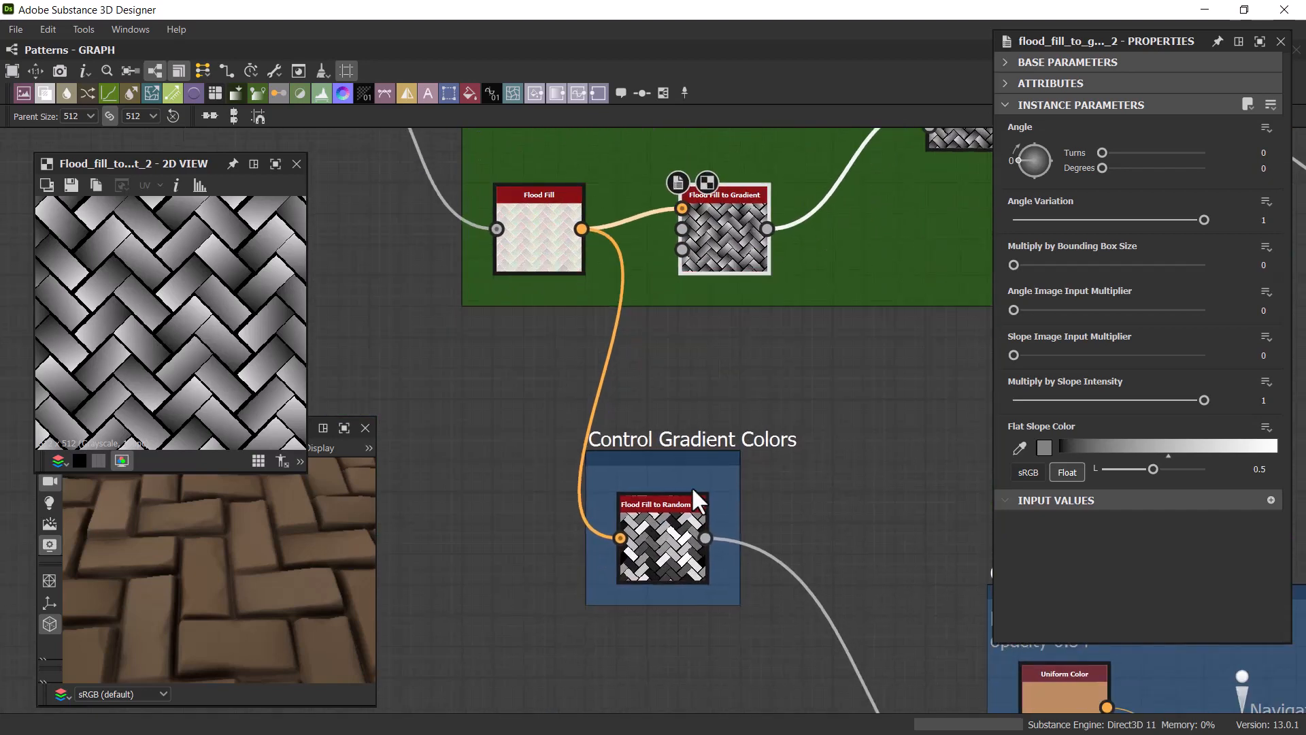
double_click(667, 547)
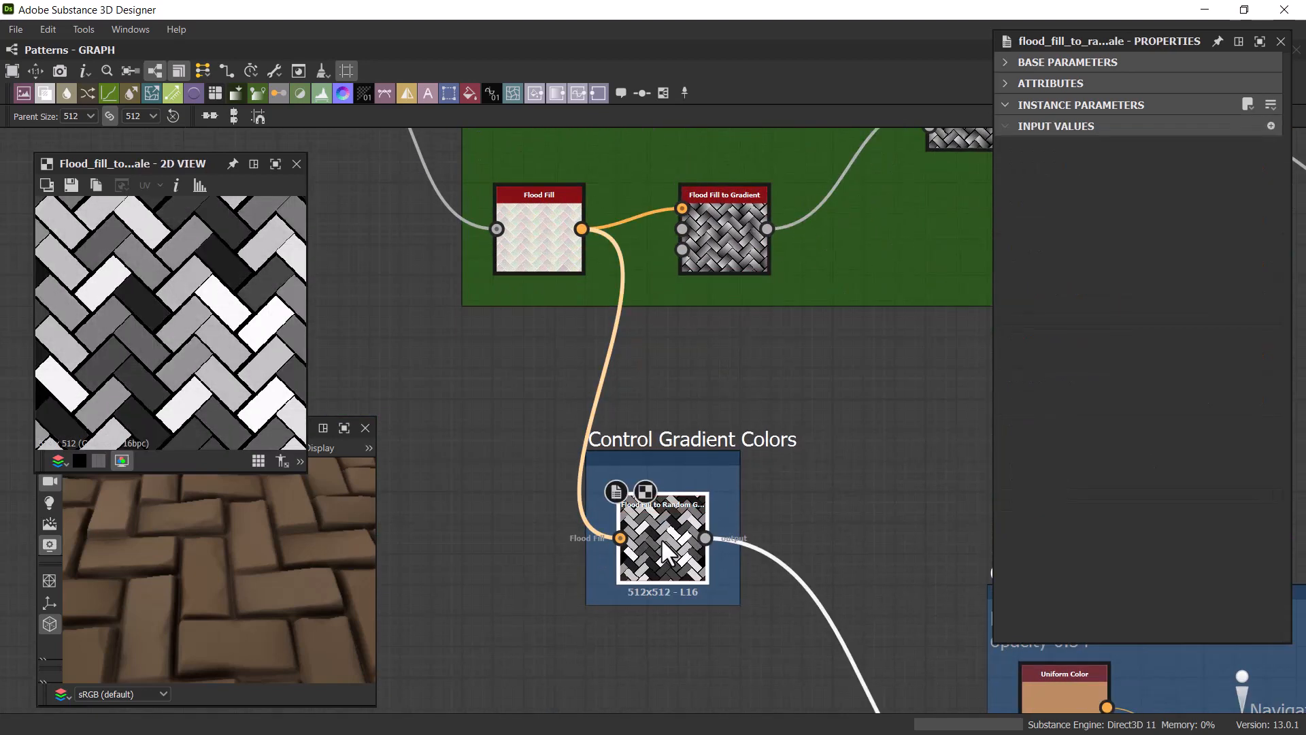
scroll(661, 538, up, 6)
scroll(663, 540, down, 3)
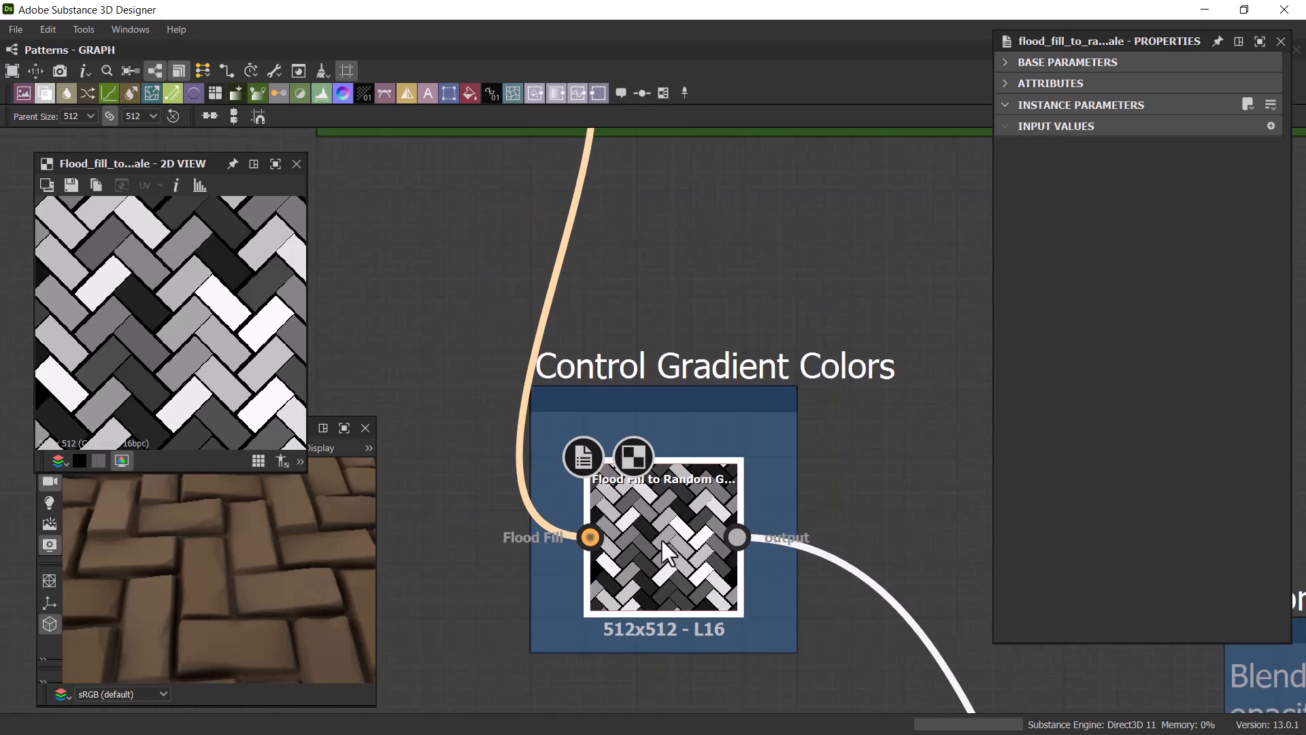
Step: Preview the Slope Blur Grayscale node in the Height Details and Edge wear frame and show its parameters
scroll(340, 391, down, 3)
scroll(338, 389, down, 2)
middle_drag(562, 361, 551, 564)
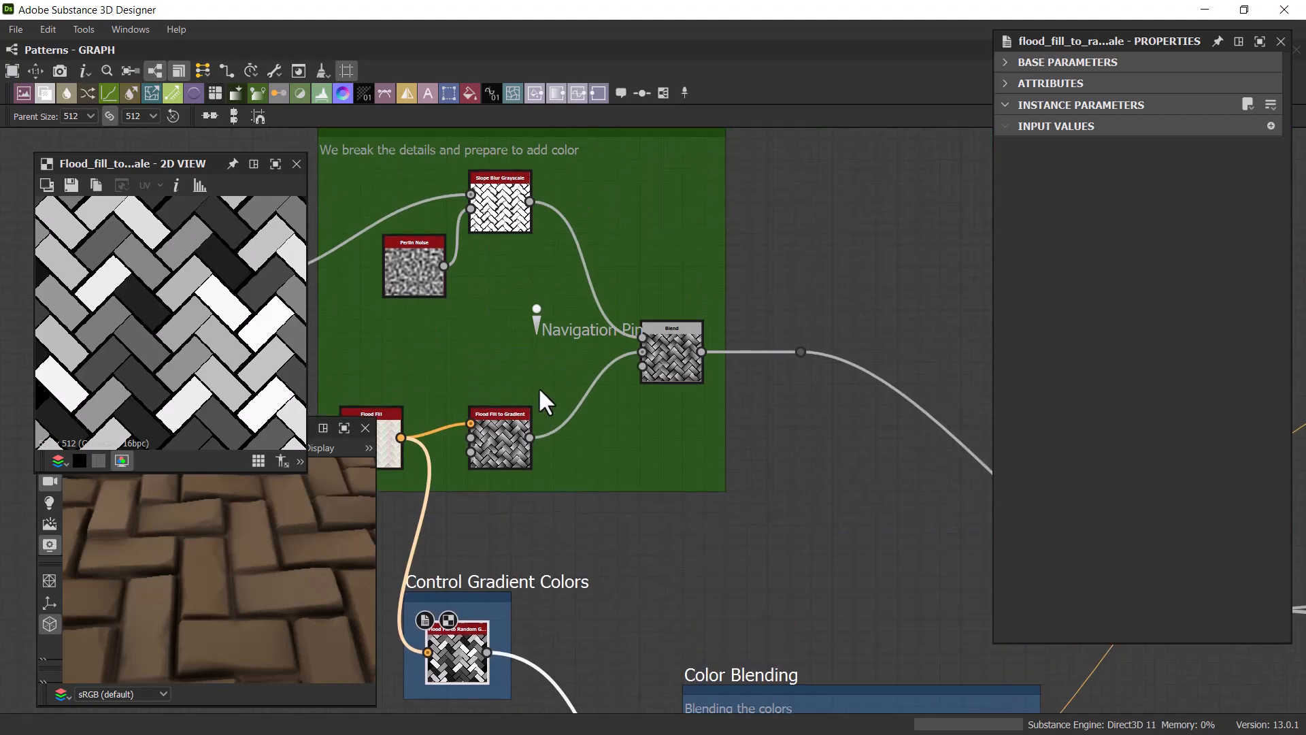
middle_drag(490, 379, 627, 358)
scroll(621, 370, up, 3)
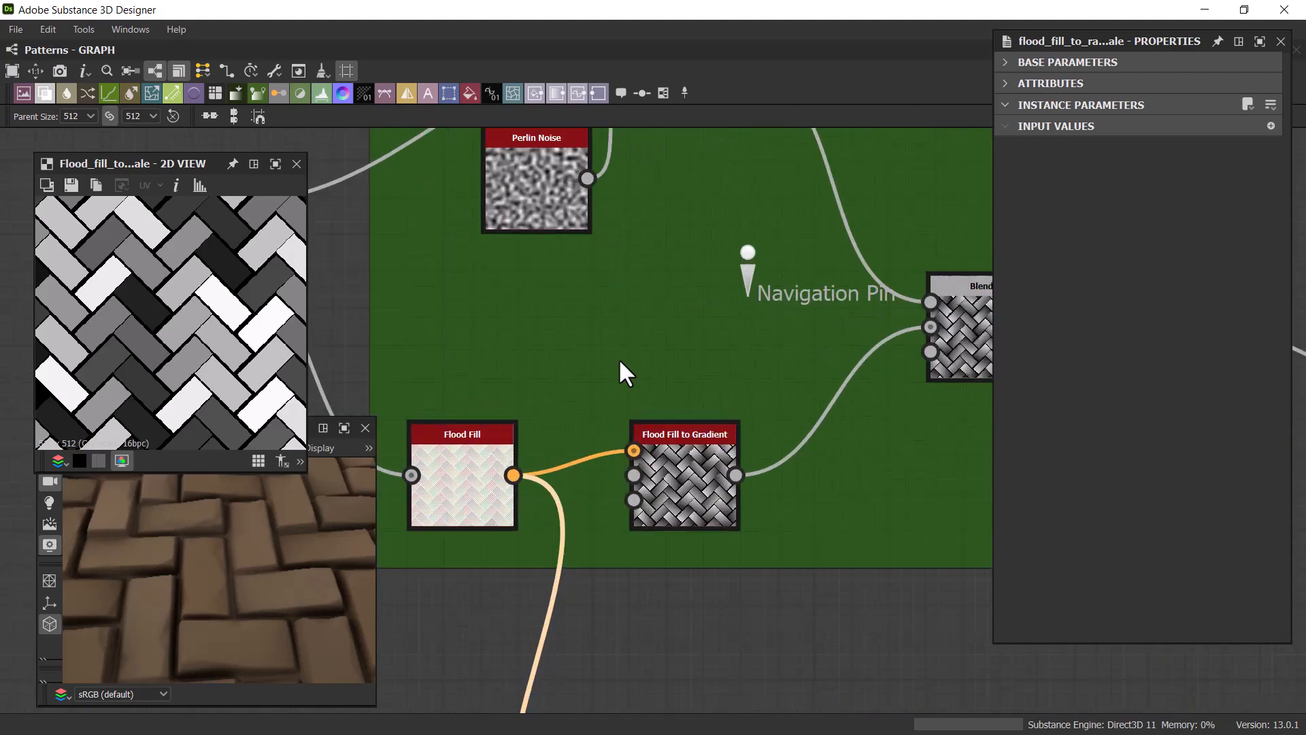
scroll(627, 295, down, 2)
middle_drag(627, 295, 544, 414)
click(582, 277)
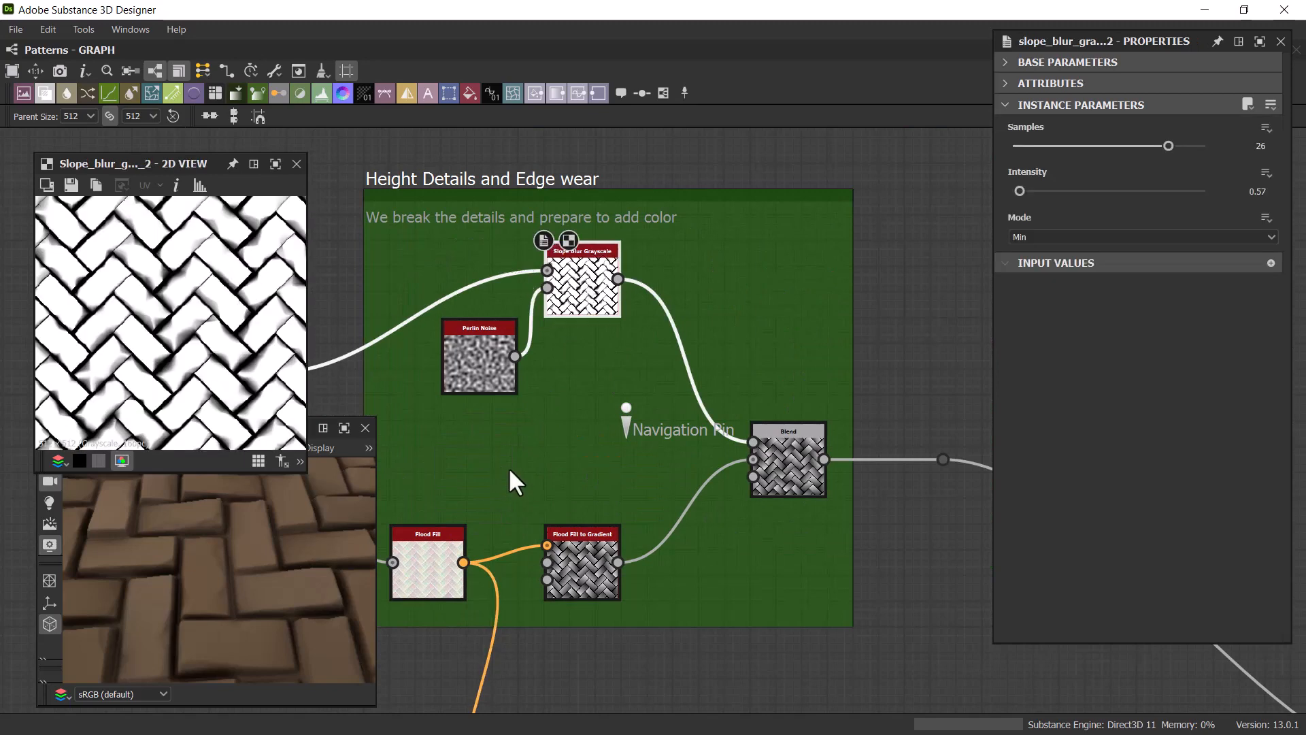
Step: Show the Flood Fill to Gradient node's parameters again
middle_drag(508, 467, 483, 406)
middle_drag(509, 453, 495, 402)
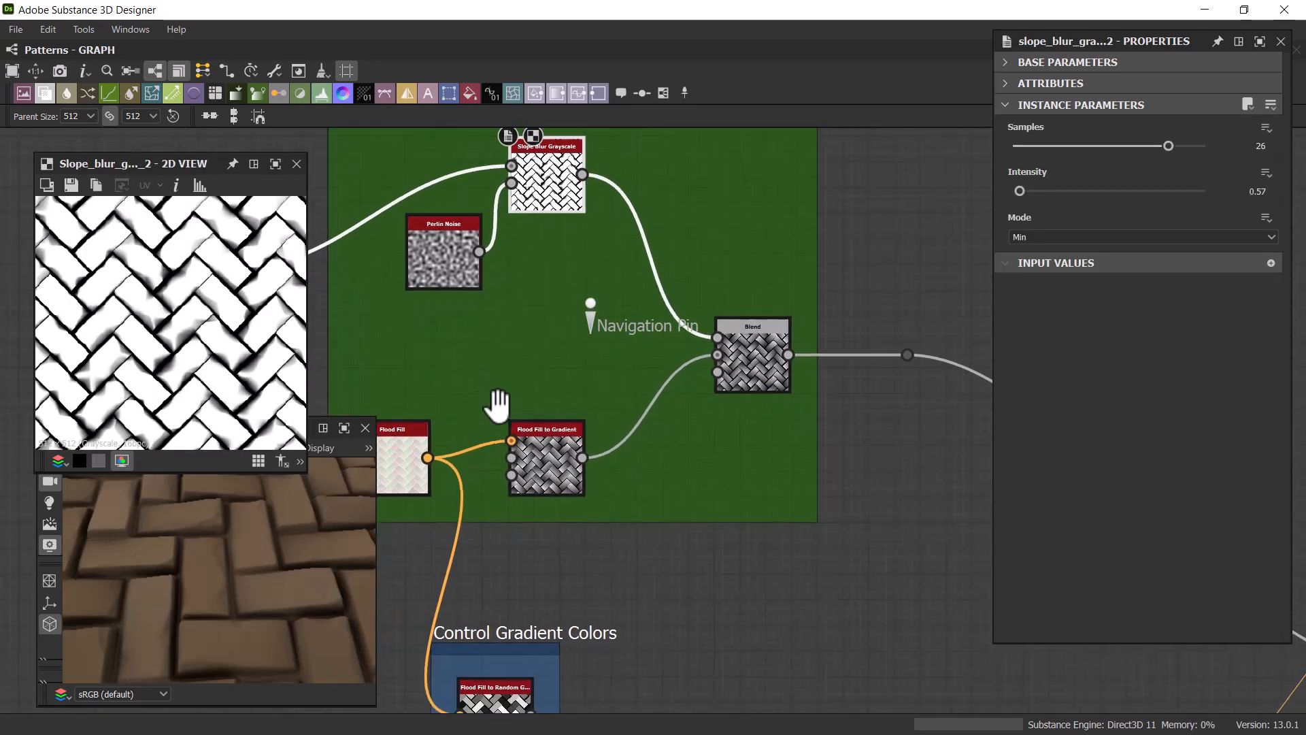
click(545, 450)
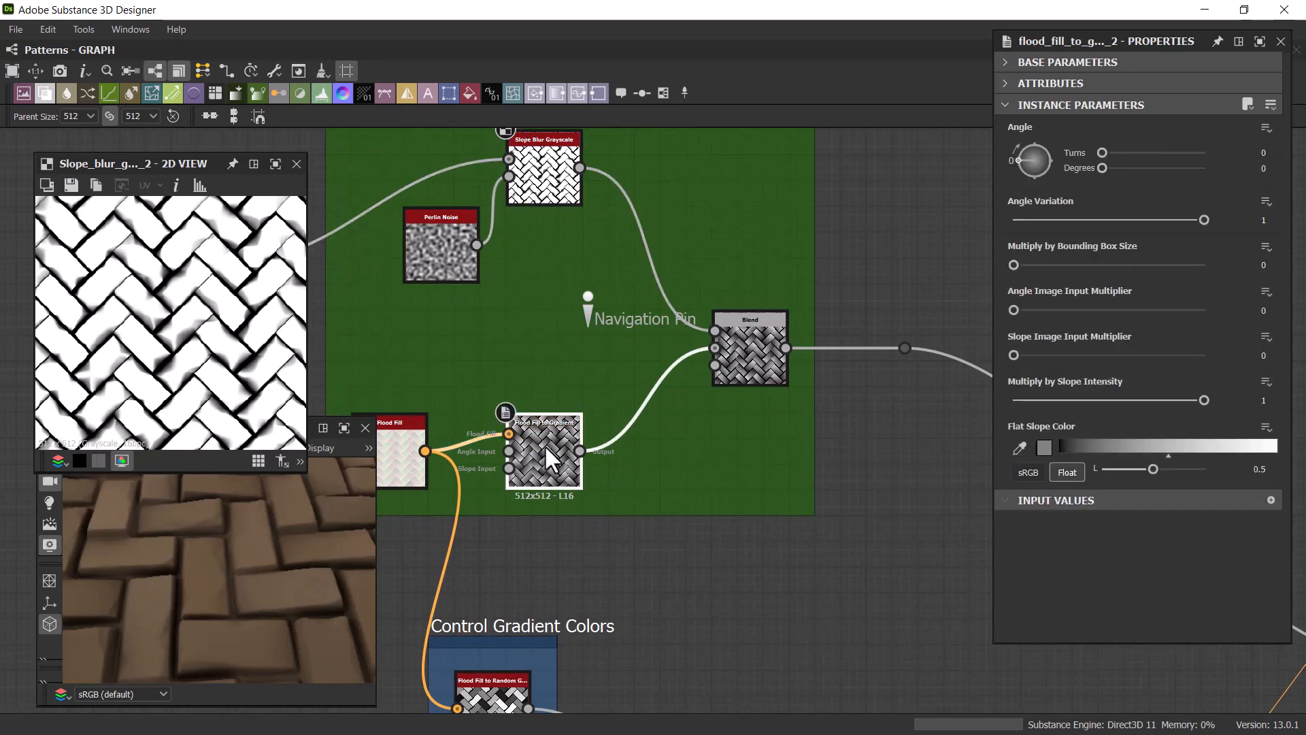
Step: Follow the Height Details Blend node's output to the Blur node and show the Blur parameters
scroll(864, 470, down, 3)
middle_drag(657, 463, 297, 410)
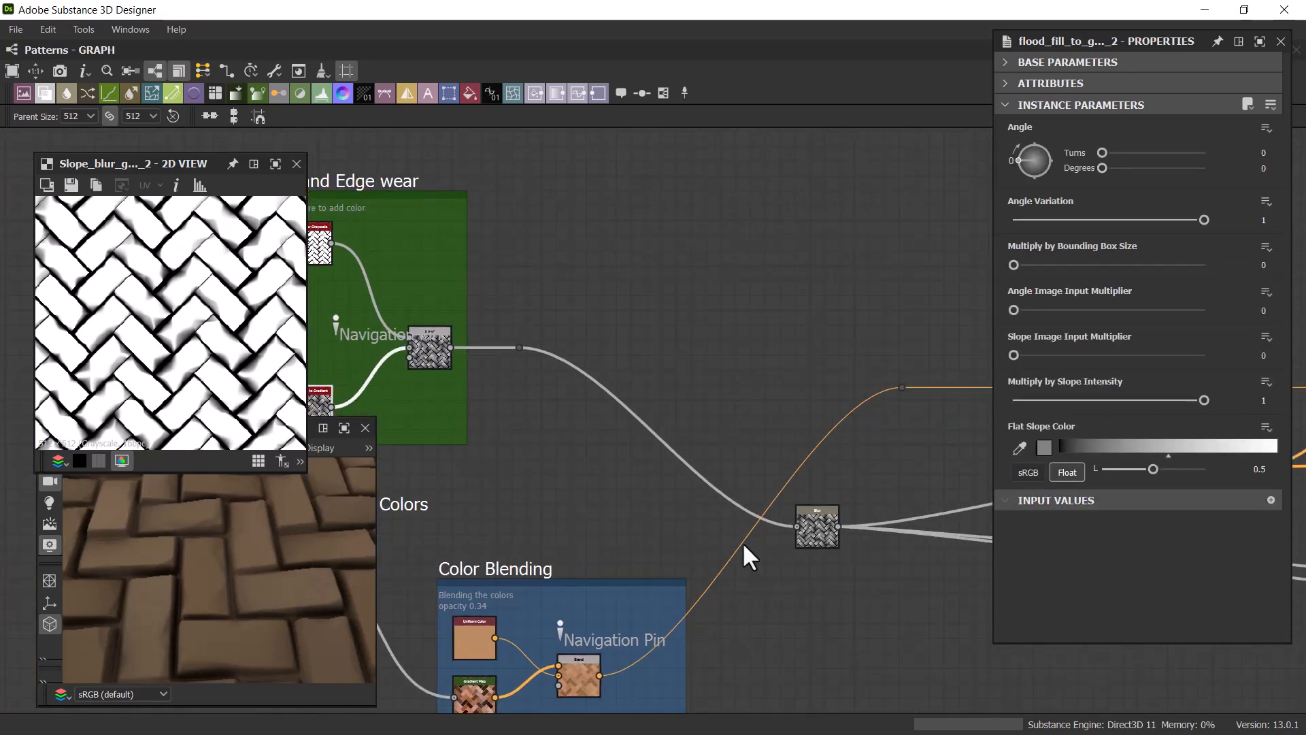
middle_drag(682, 518, 452, 440)
click(574, 449)
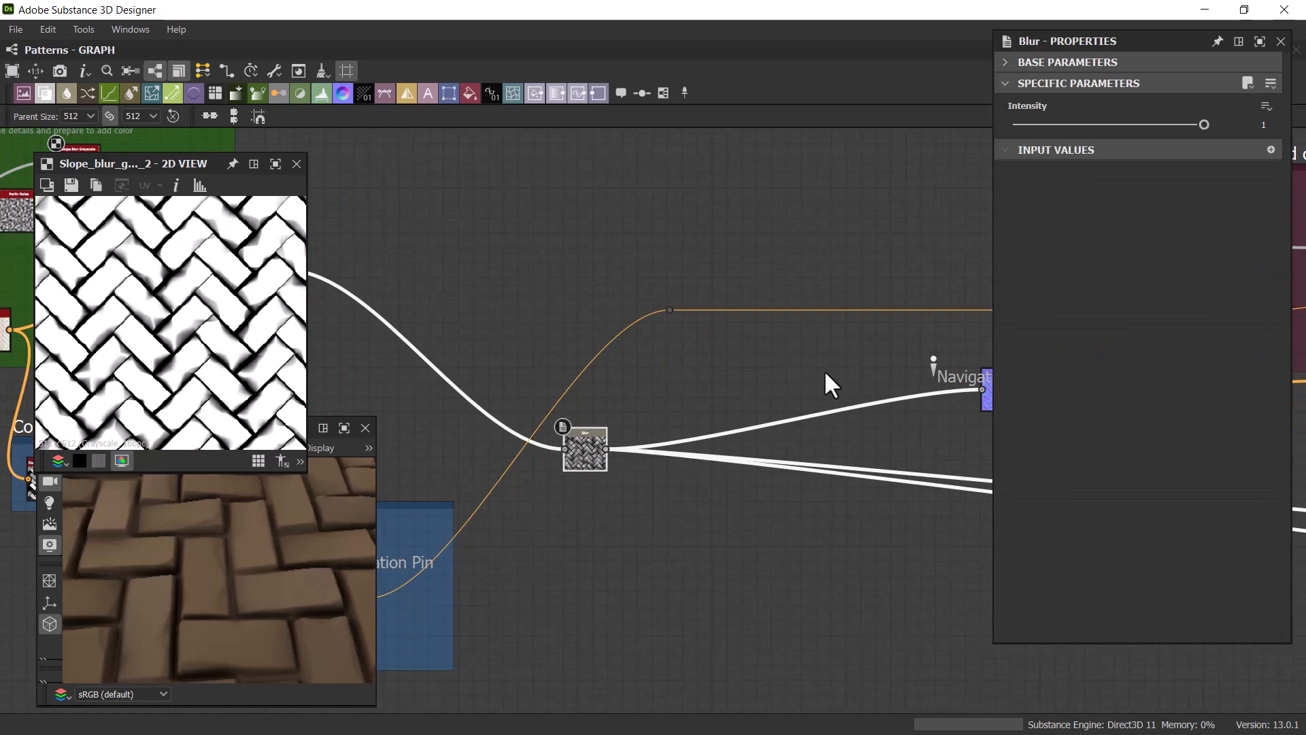
Step: Follow the Blur node's output to the Normal node and show its parameters
middle_drag(806, 321, 513, 250)
click(638, 307)
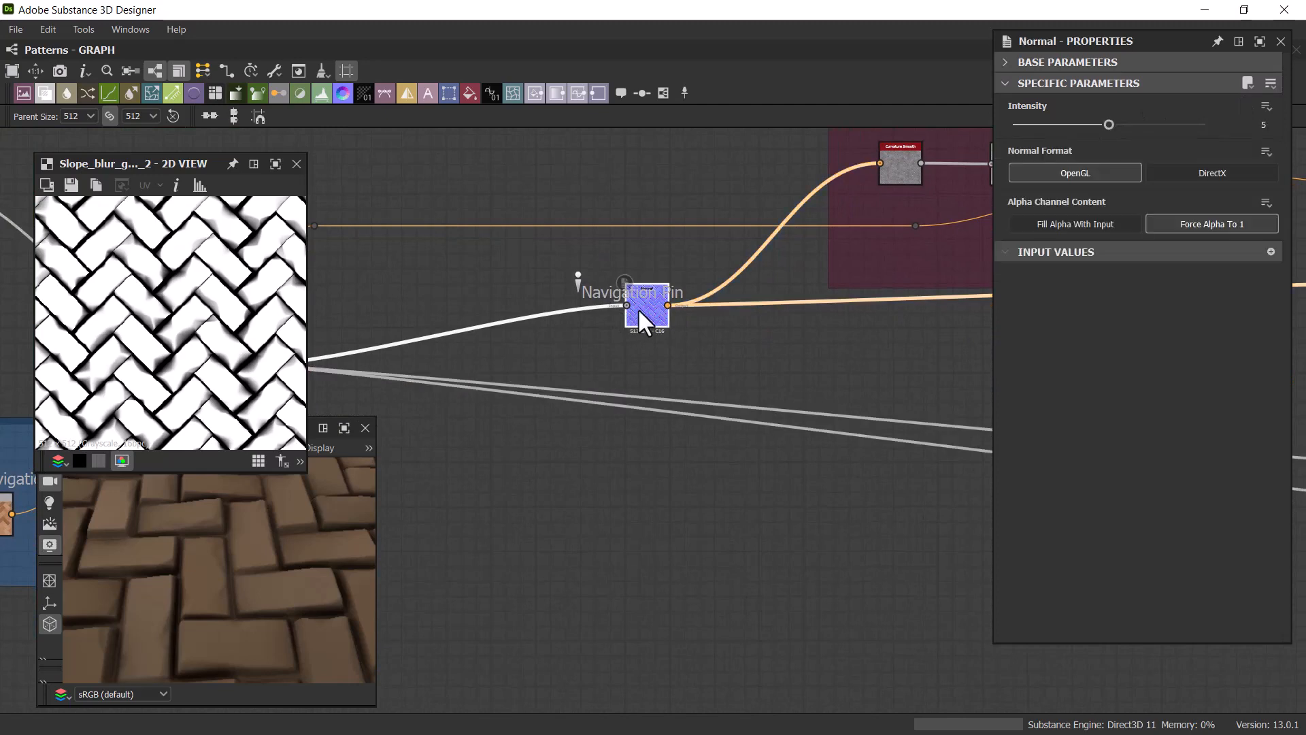
scroll(638, 307, up, 4)
scroll(638, 307, down, 5)
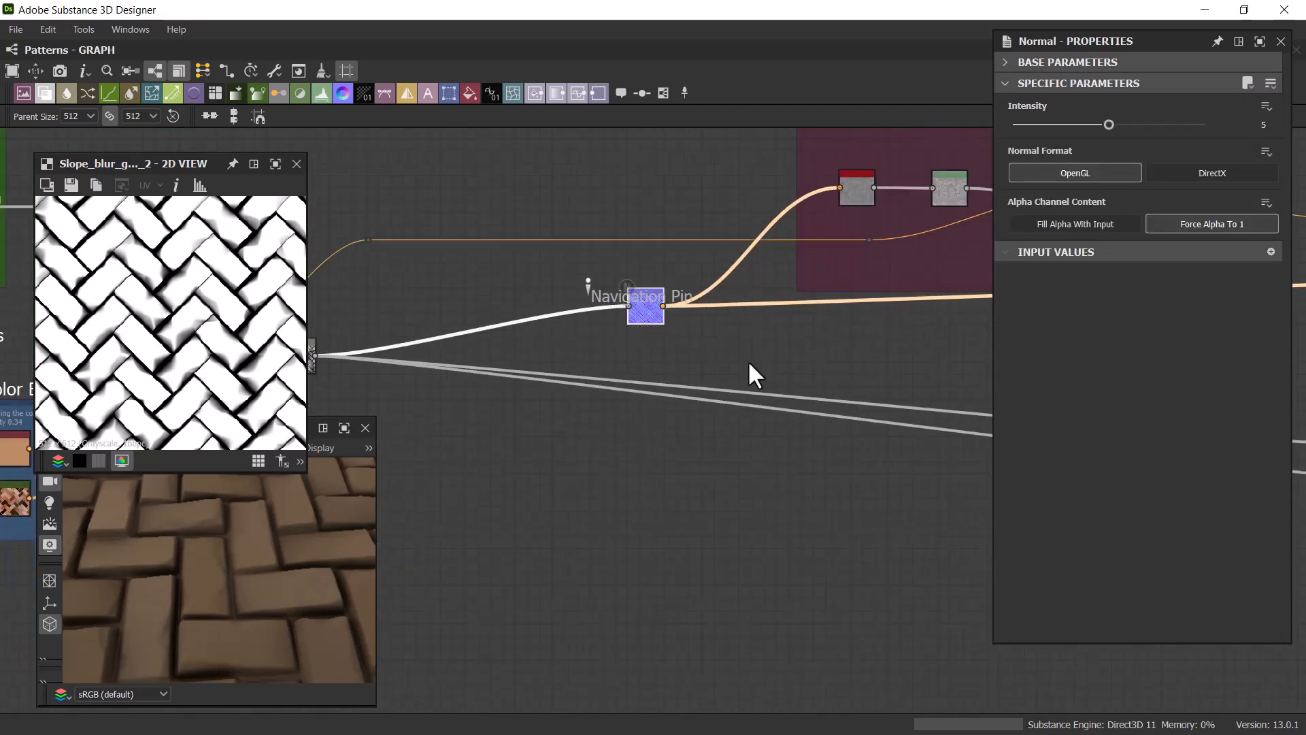
Step: Preview the Normal output, the ambient occlusion node and the Height output around the Outputs frame
middle_drag(620, 367, 147, 357)
middle_drag(761, 347, 539, 334)
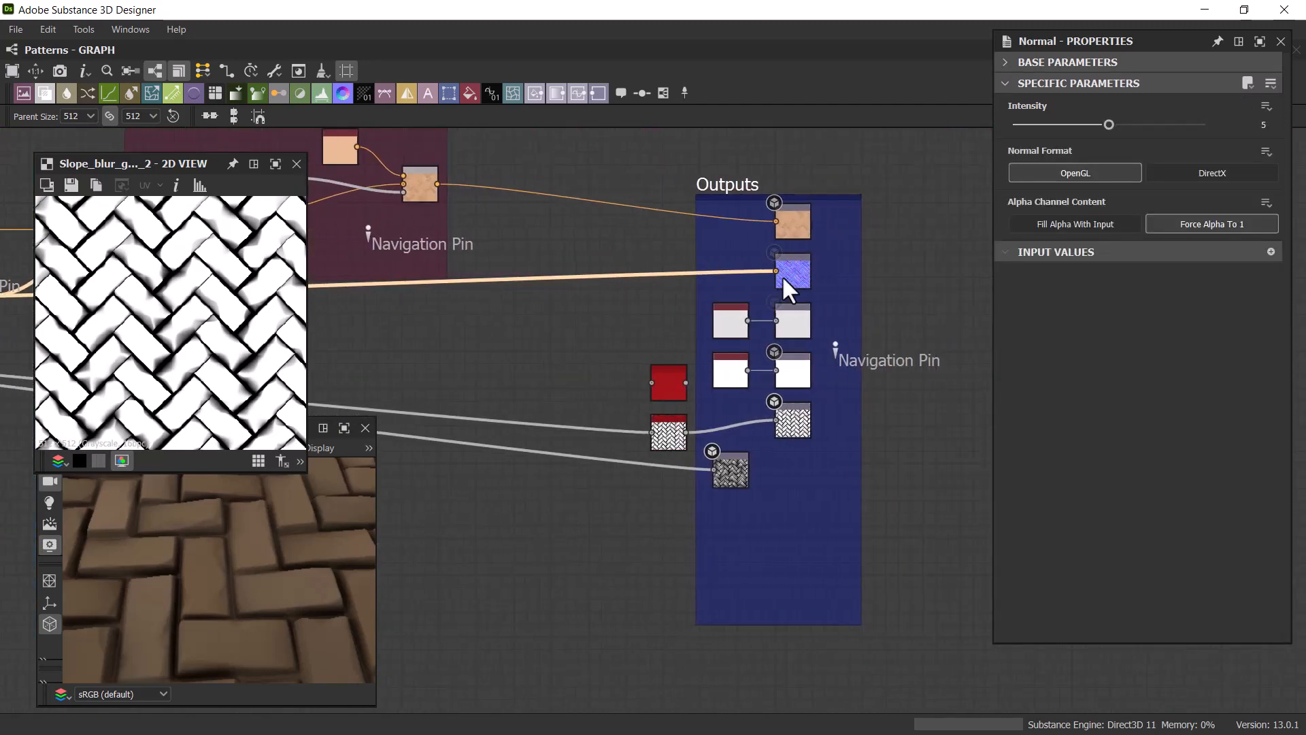
double_click(787, 275)
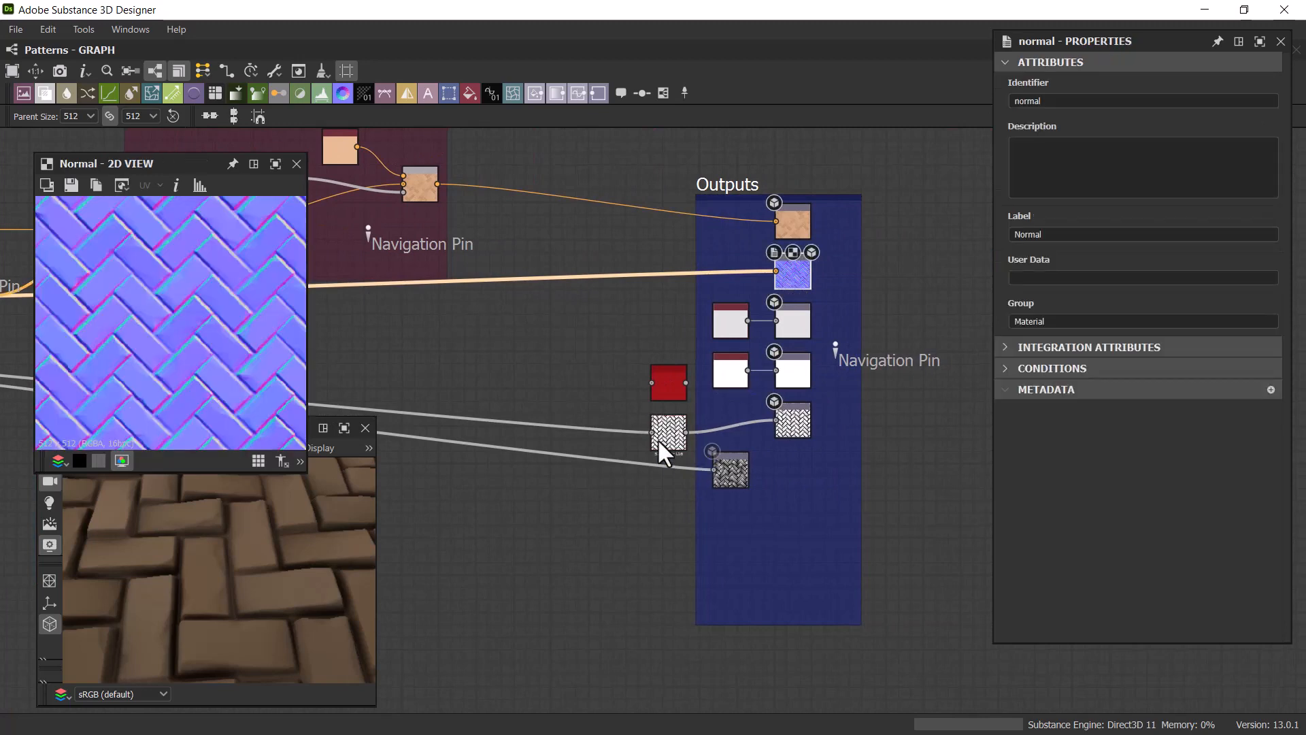
double_click(661, 431)
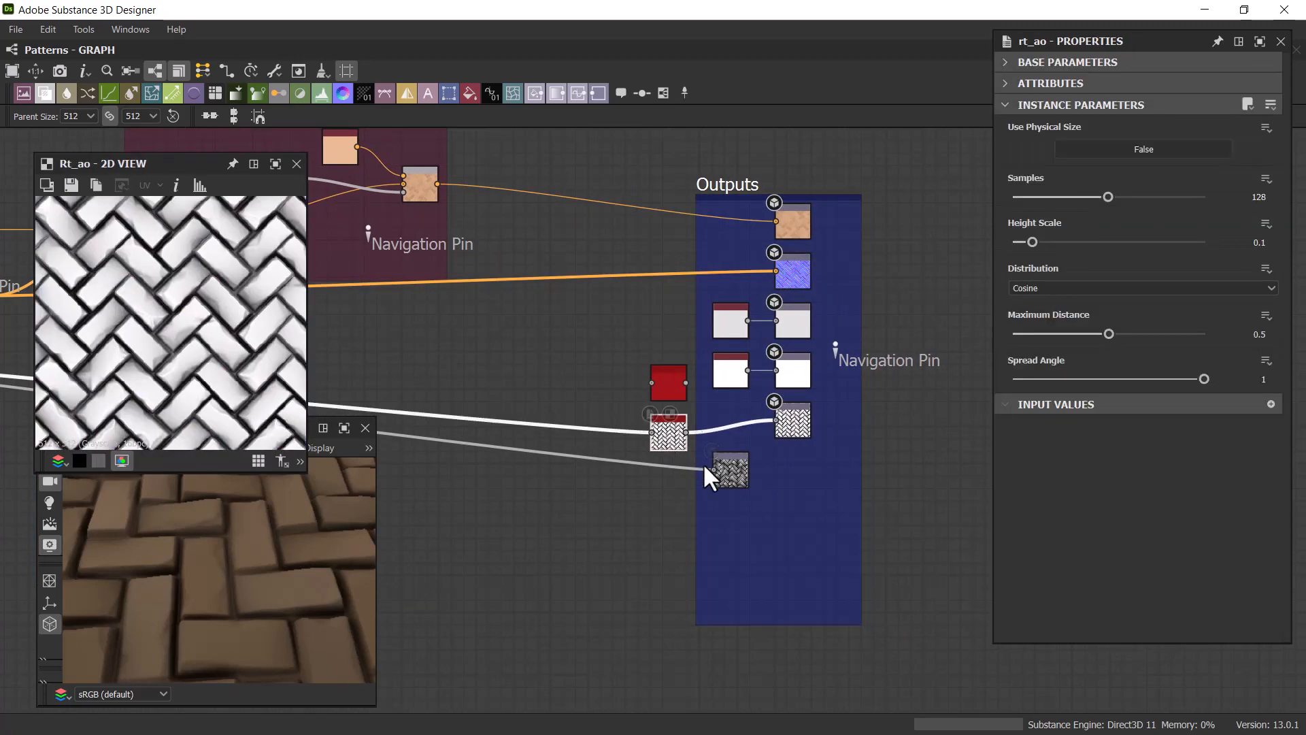
double_click(724, 472)
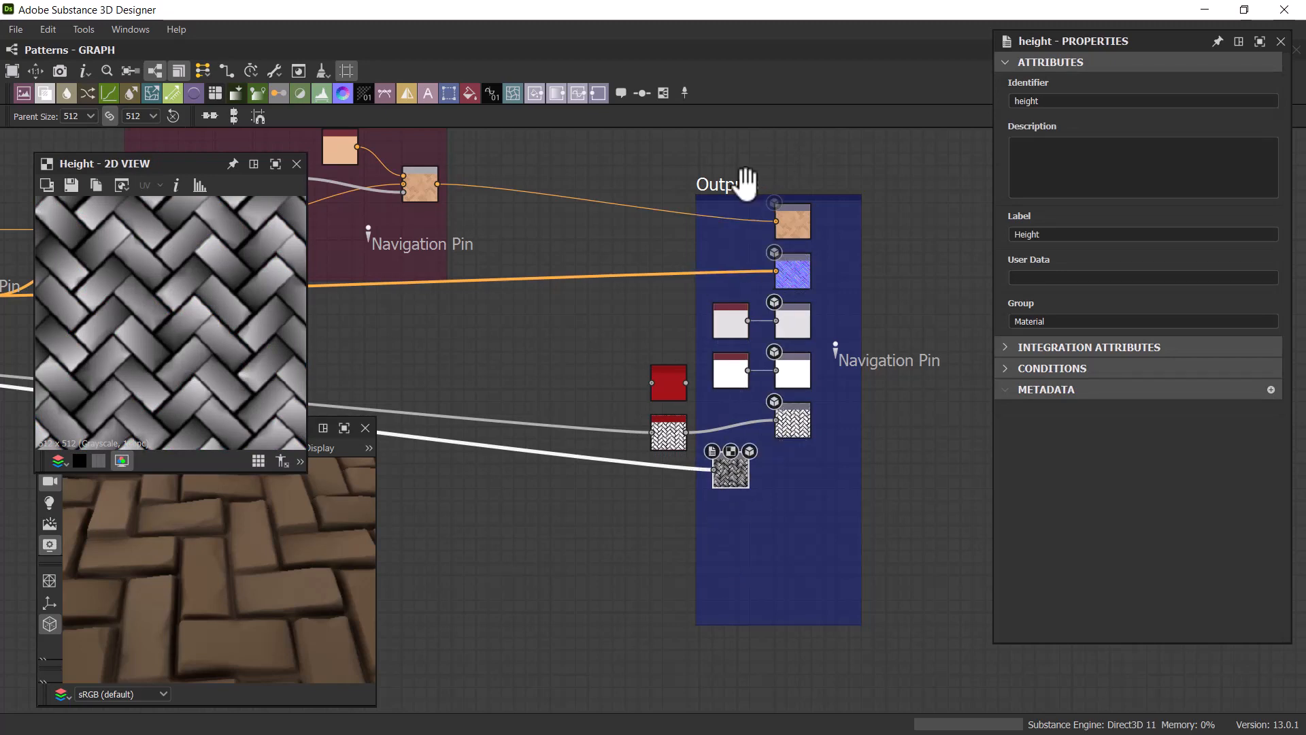
Step: Preview the Blend node in the Curvature and color details frame and the Base Color output it feeds
middle_drag(513, 347, 914, 439)
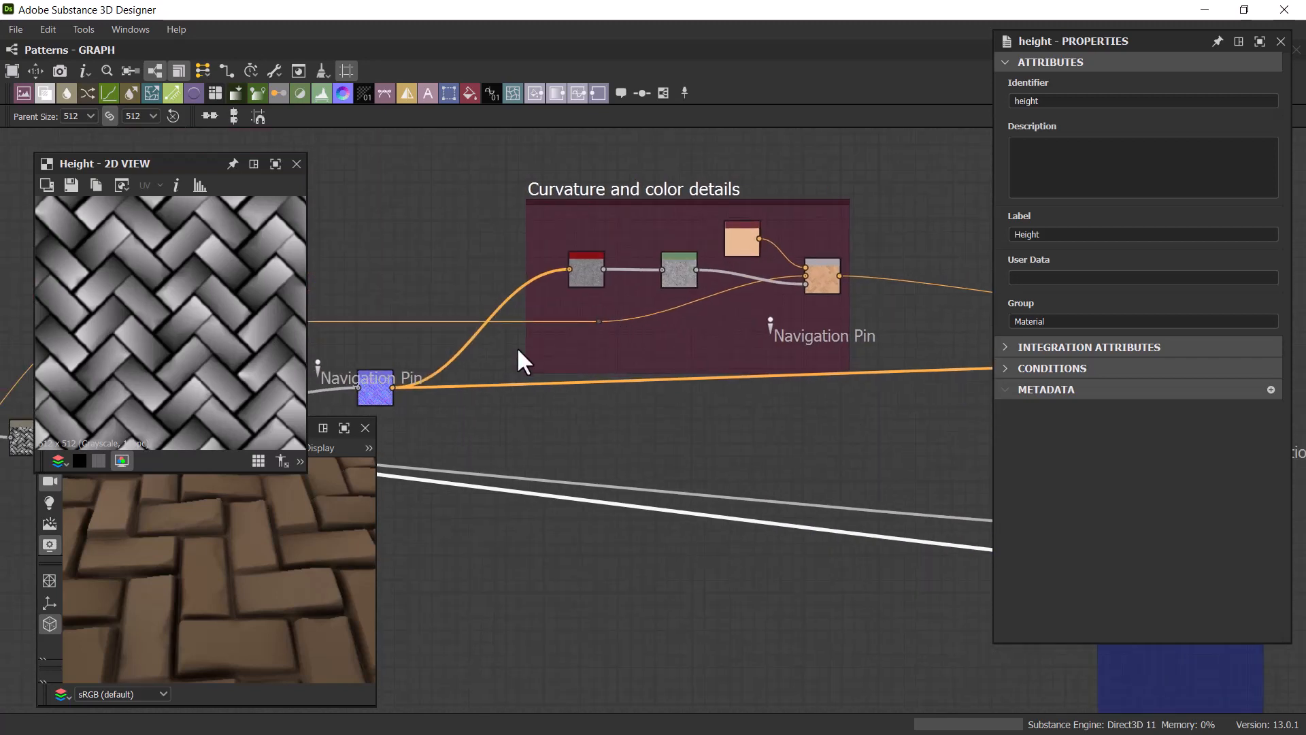
middle_drag(516, 345, 1102, 480)
middle_drag(723, 495, 612, 355)
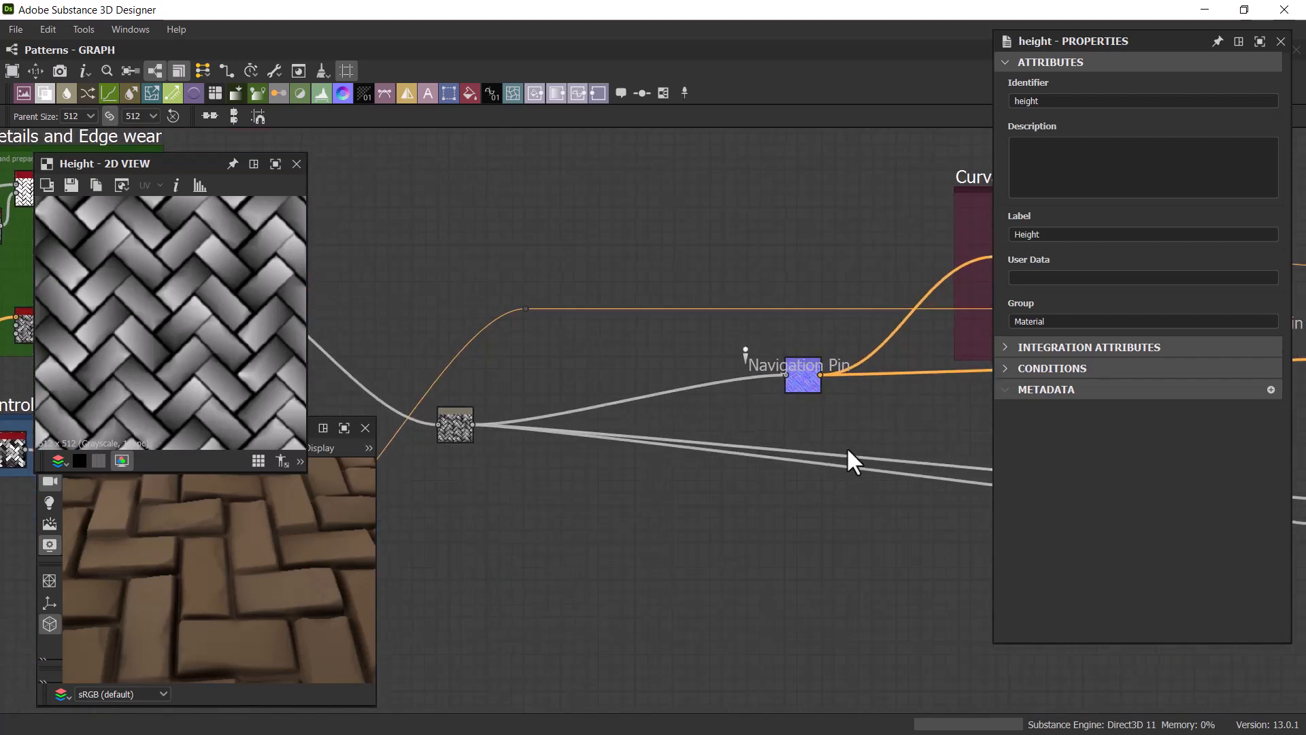
middle_drag(911, 248, 659, 344)
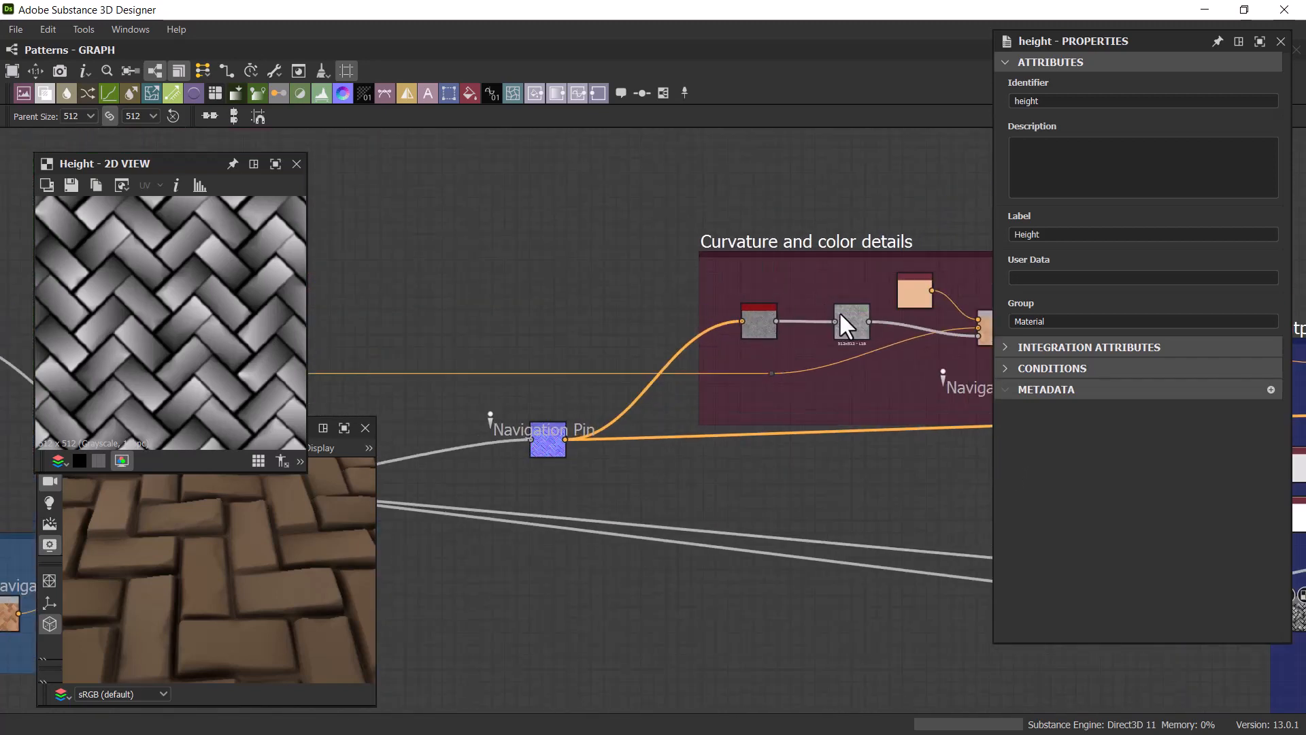
middle_drag(714, 264, 544, 249)
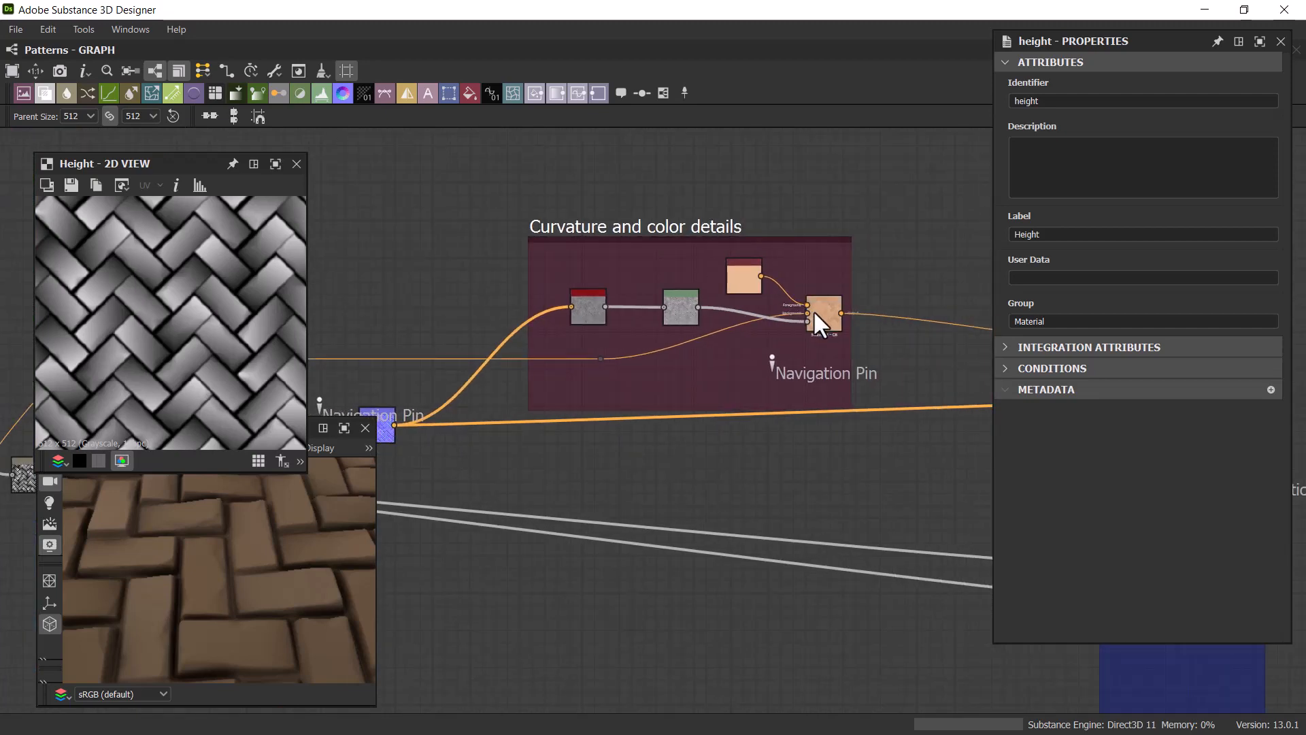
double_click(814, 309)
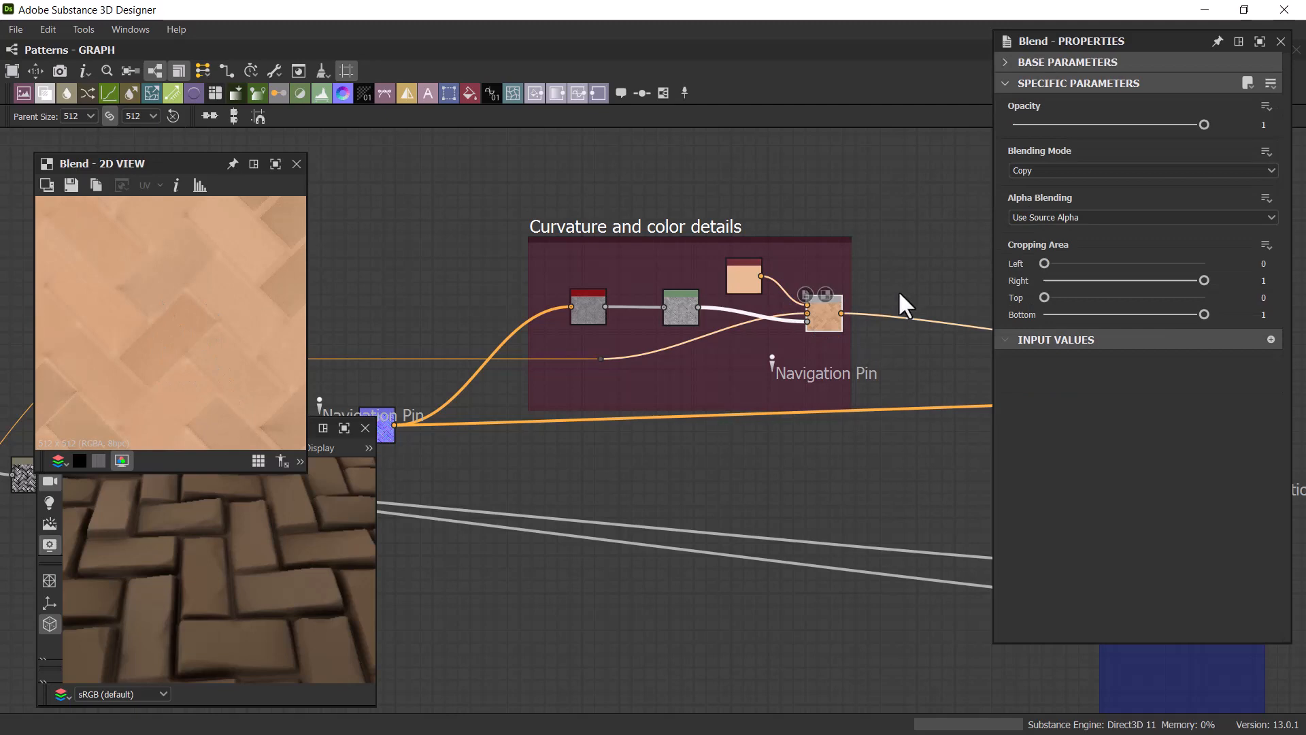
middle_drag(810, 290, 421, 262)
double_click(805, 329)
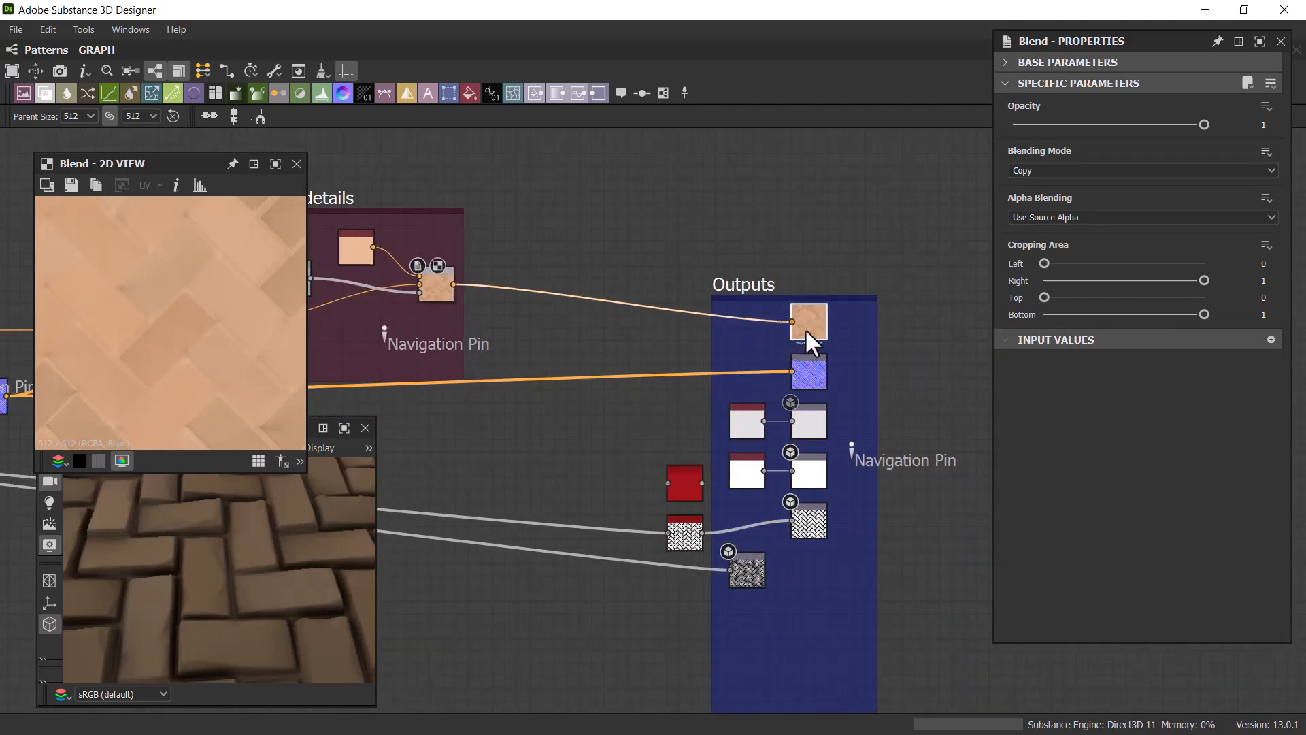
Step: Preview the Curvature Smooth node in the 2D View and show its parameters
middle_drag(551, 268, 988, 340)
scroll(799, 317, up, 3)
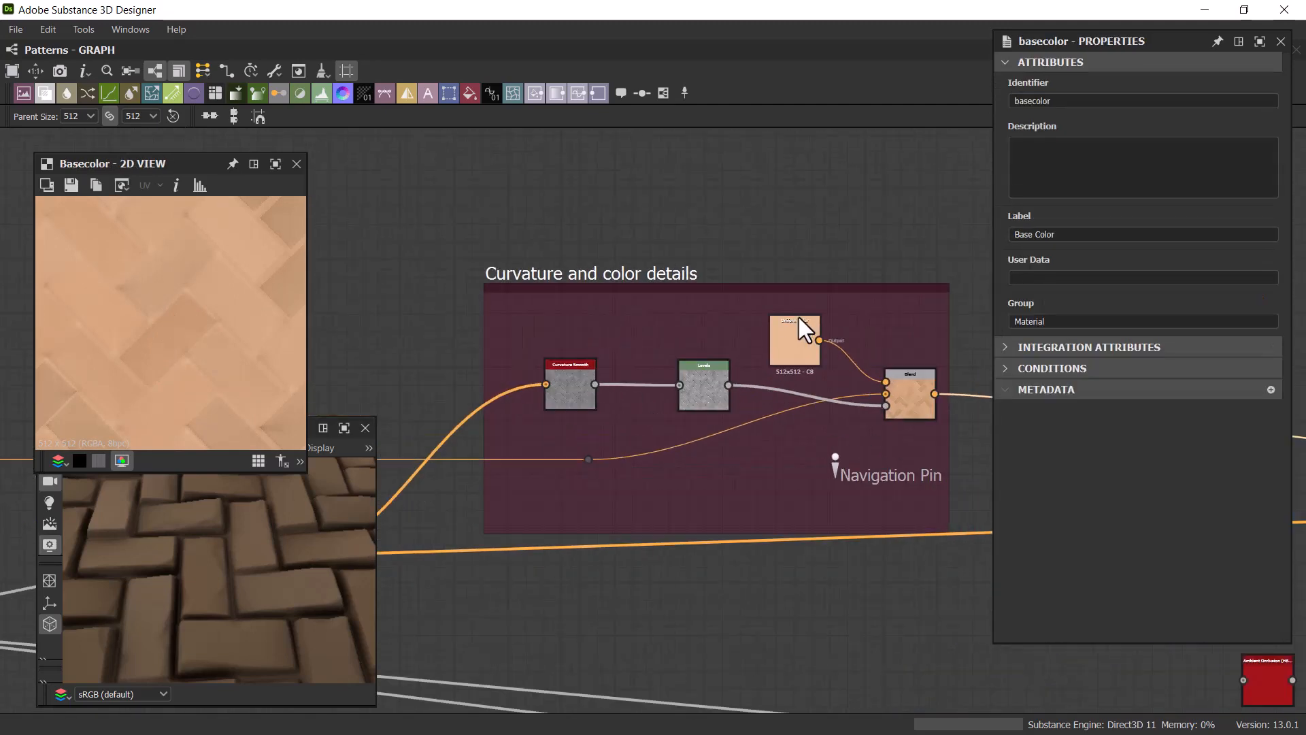
middle_drag(483, 346, 636, 288)
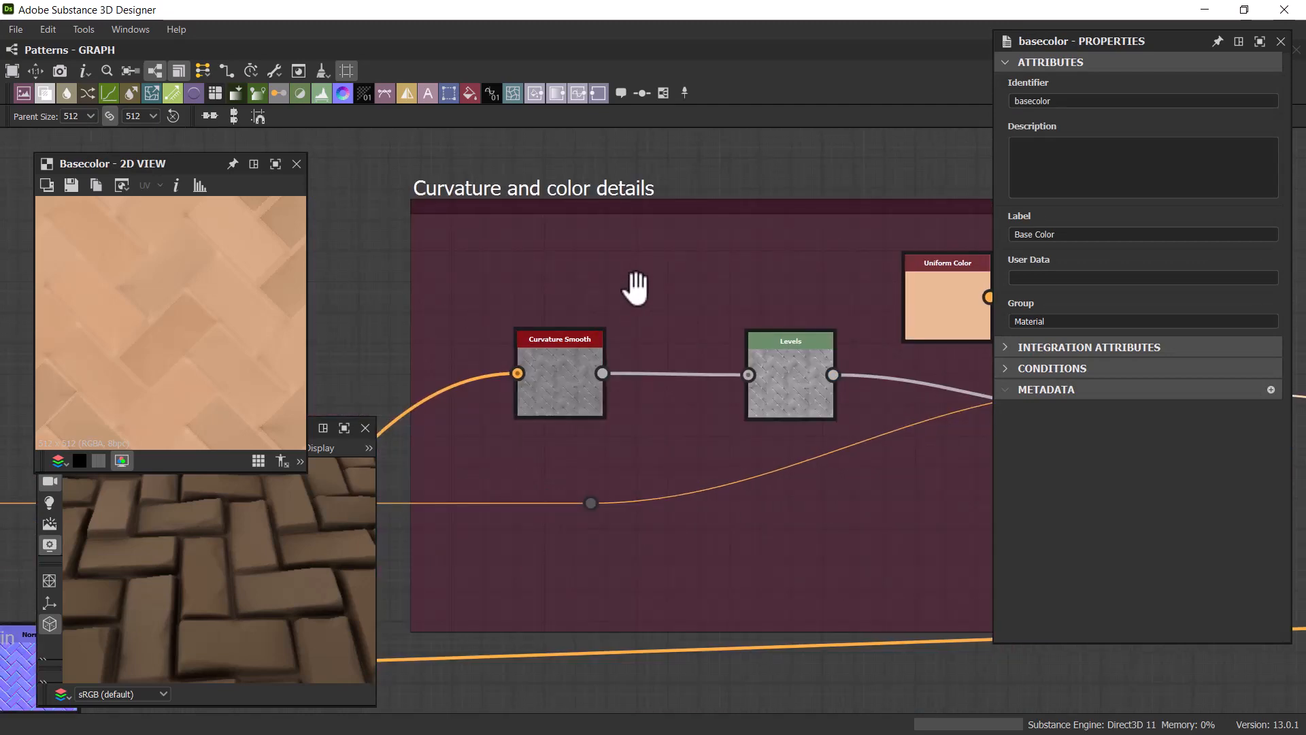
click(544, 381)
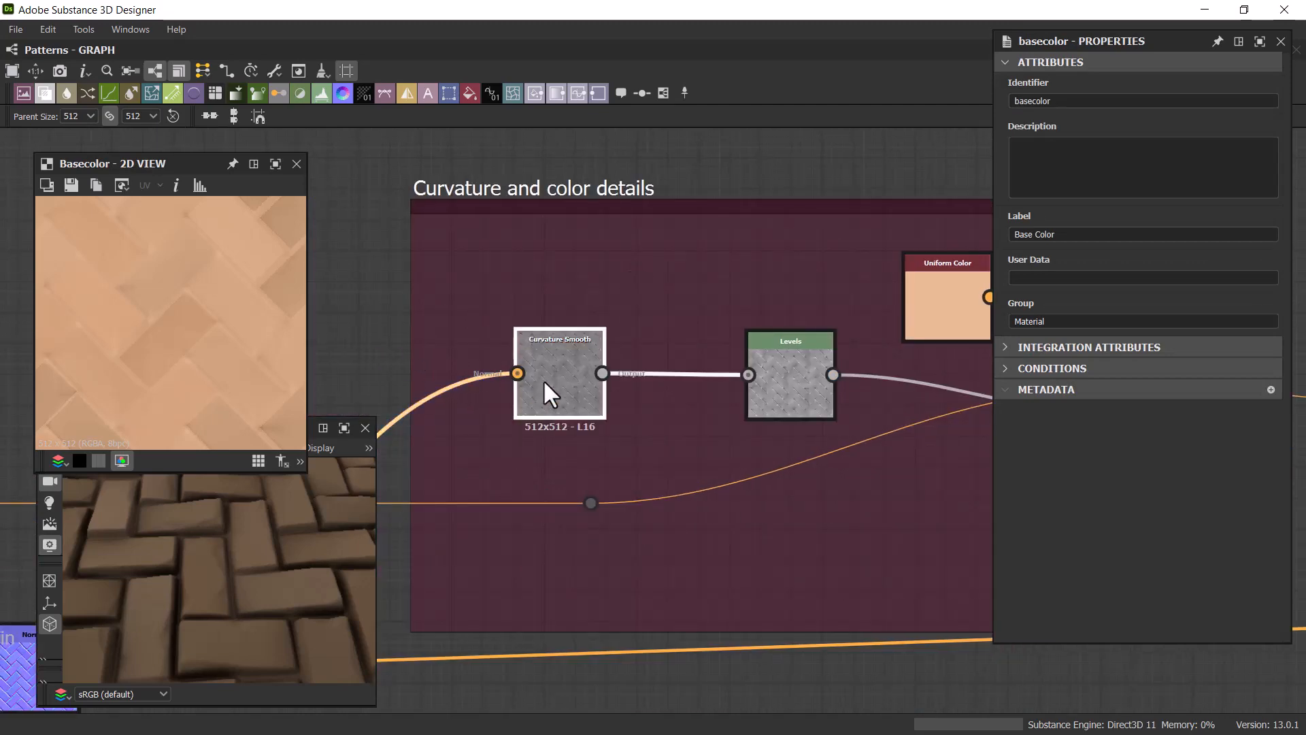
double_click(543, 378)
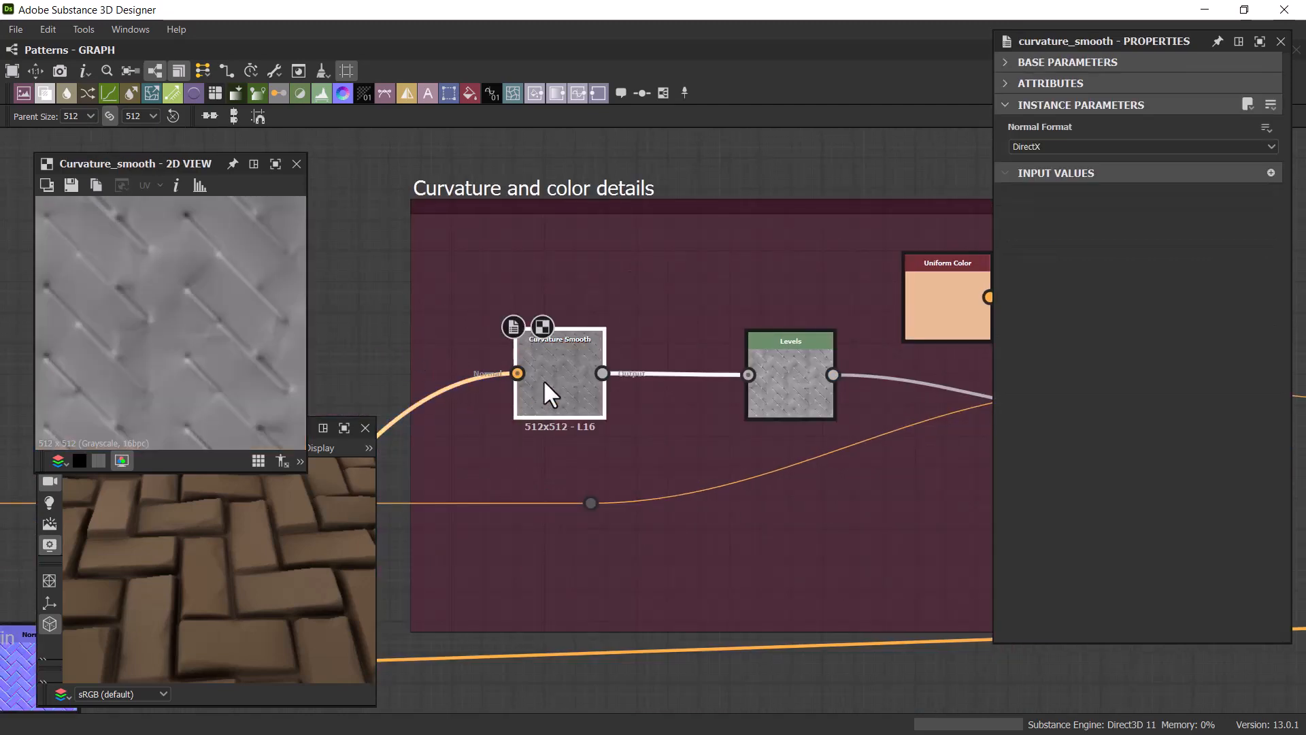
Step: Trace the Curvature Smooth input back to the Normal node and move that node clear of its navigation pin
middle_drag(467, 329, 754, 242)
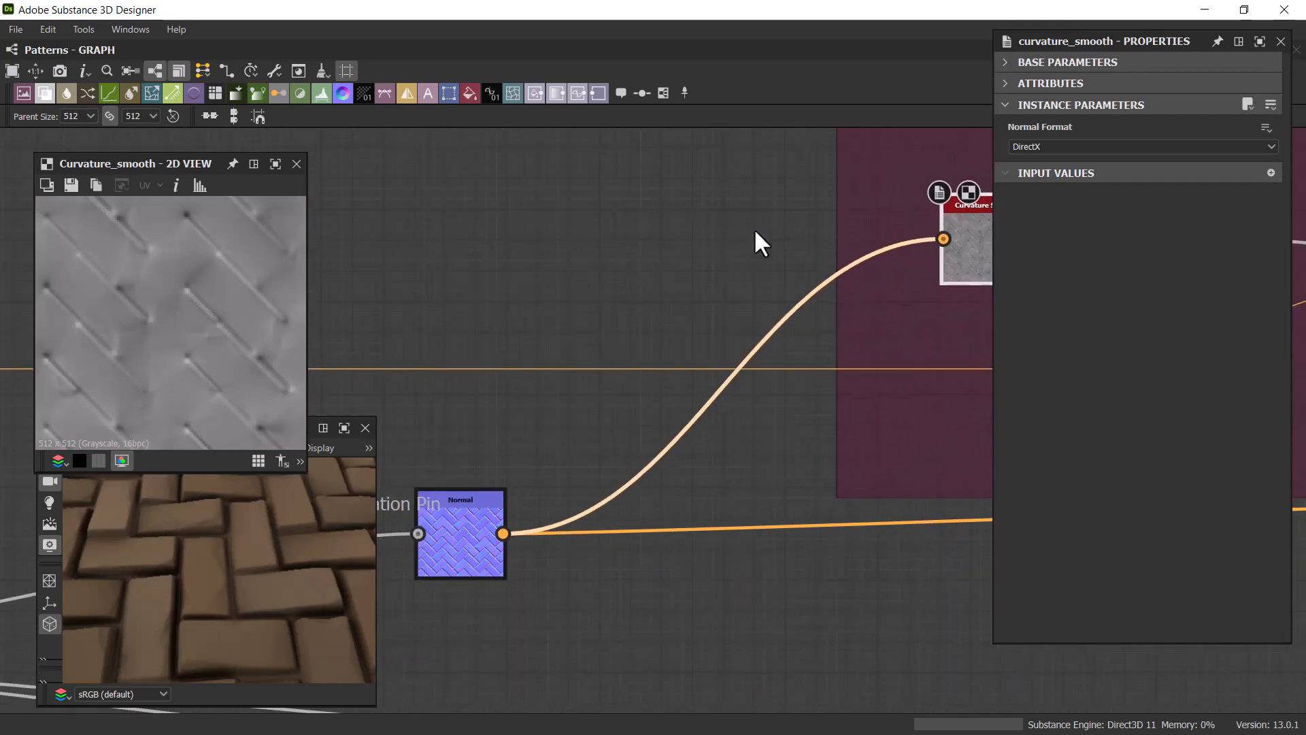
scroll(576, 304, down, 3)
middle_drag(649, 368, 795, 343)
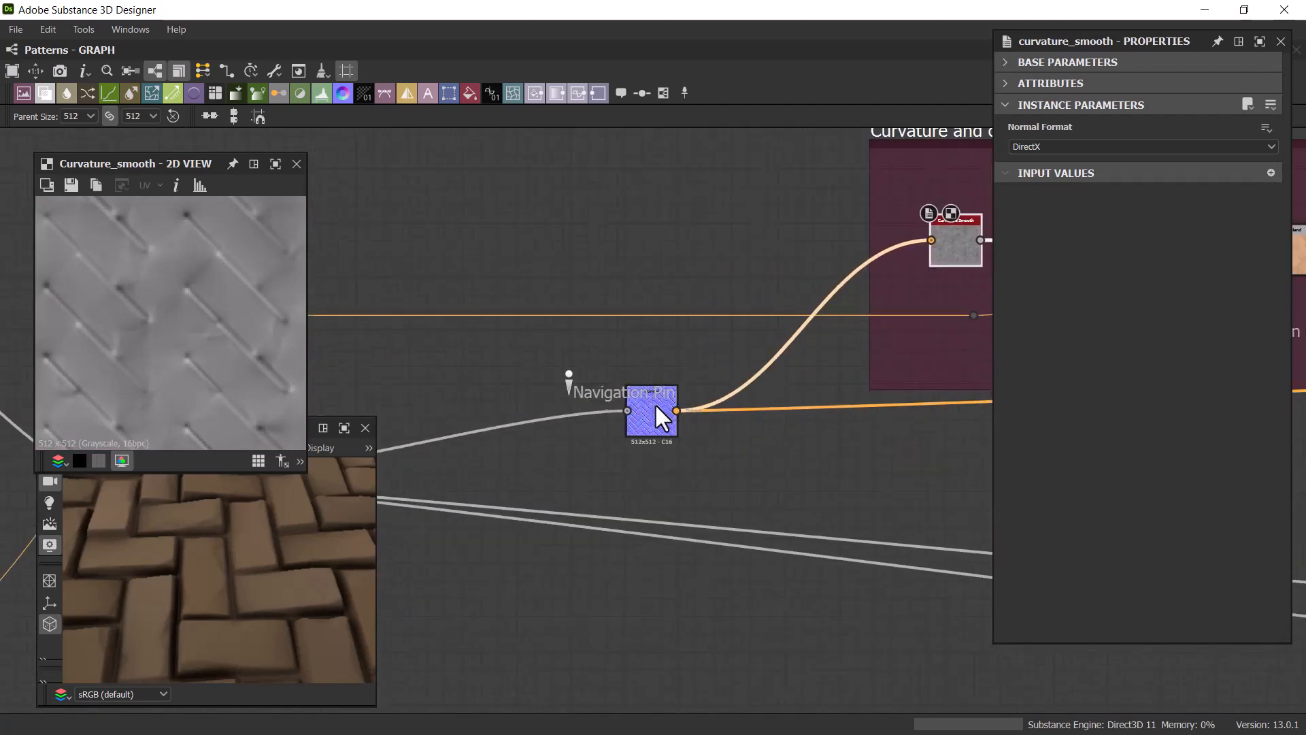
middle_drag(545, 305, 400, 240)
drag(501, 336, 491, 286)
drag(504, 334, 558, 345)
scroll(603, 285, up, 5)
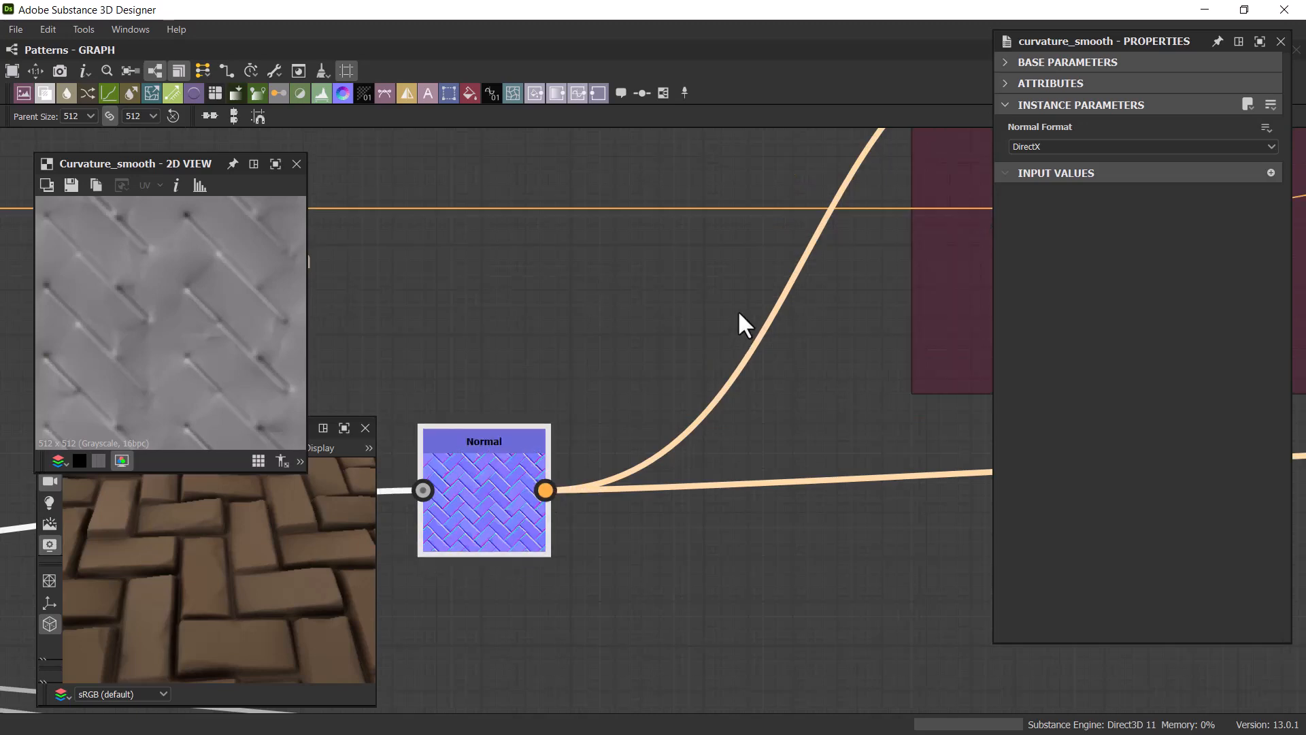
Step: Preview the Levels node after Curvature Smooth and show its histogram
middle_drag(589, 369, 354, 495)
scroll(843, 280, down, 2)
middle_drag(842, 279, 583, 372)
double_click(824, 302)
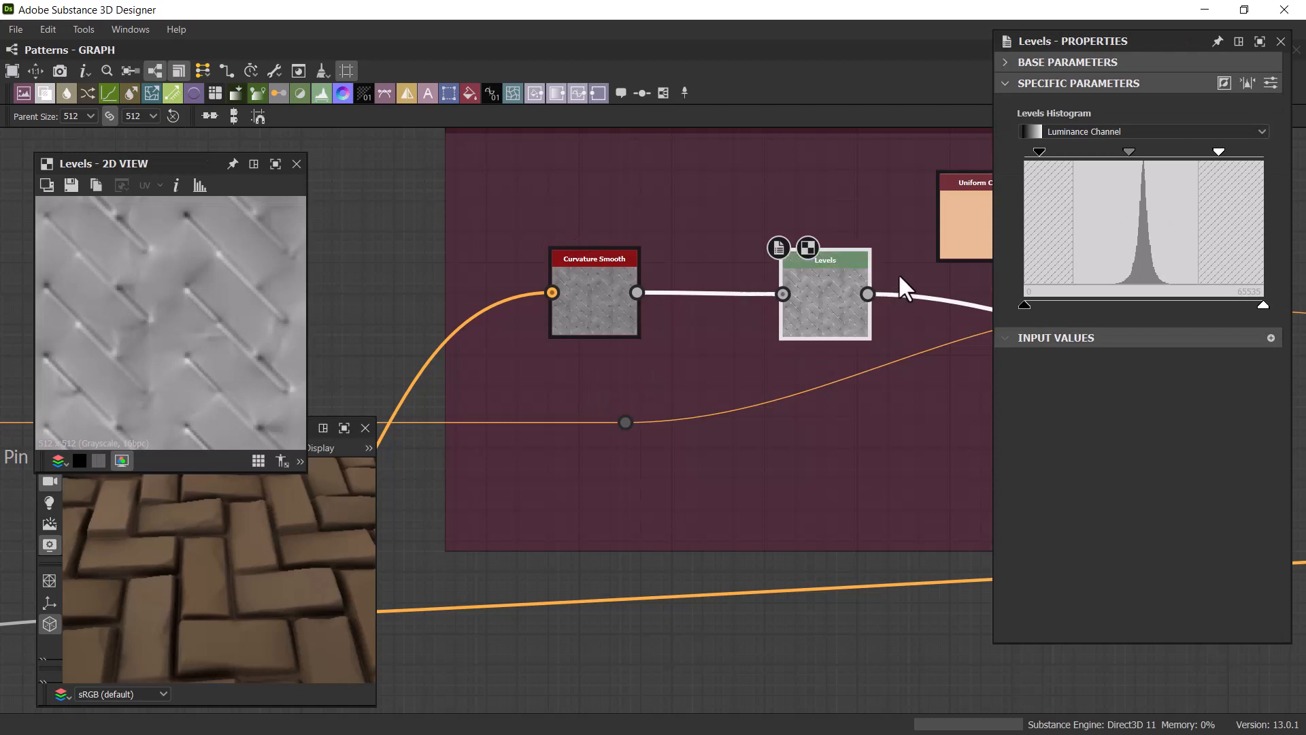
Step: Preview the Blend node fed by Levels and shift the Uniform Color node slightly away from it
middle_drag(837, 282, 478, 288)
double_click(816, 307)
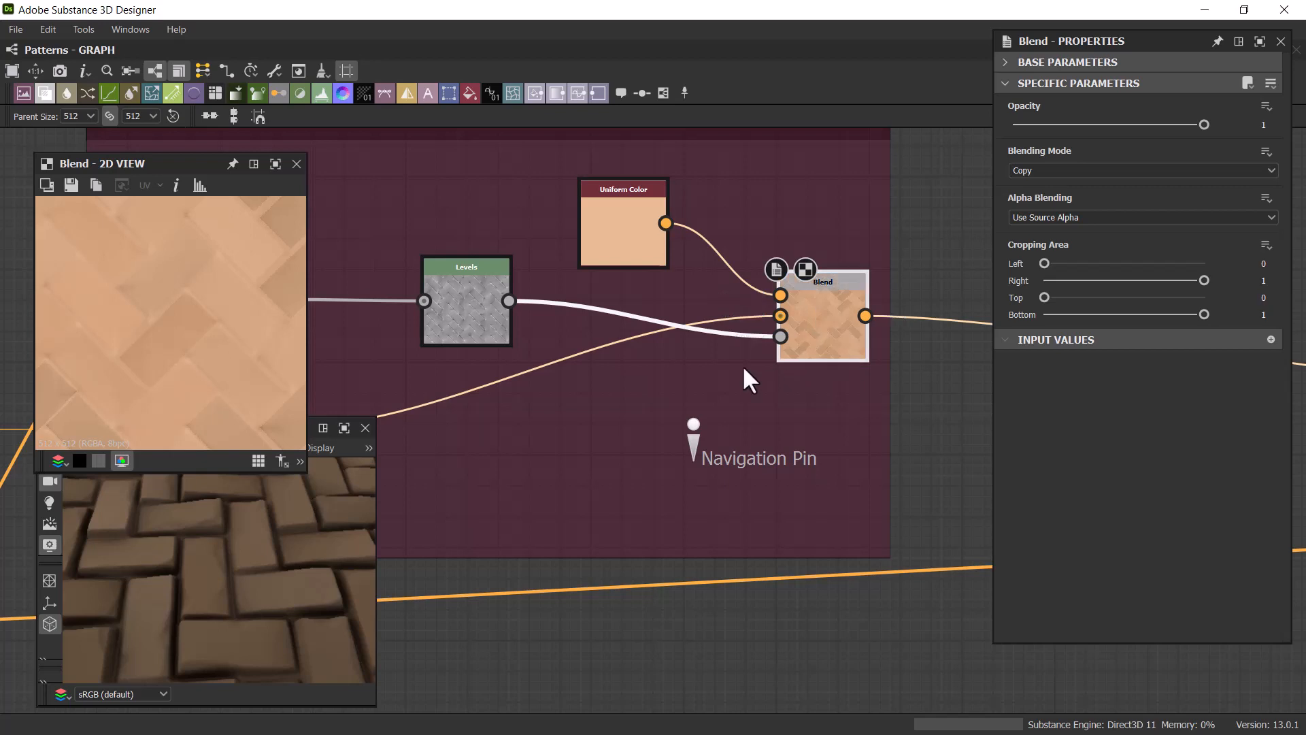
drag(606, 235, 587, 222)
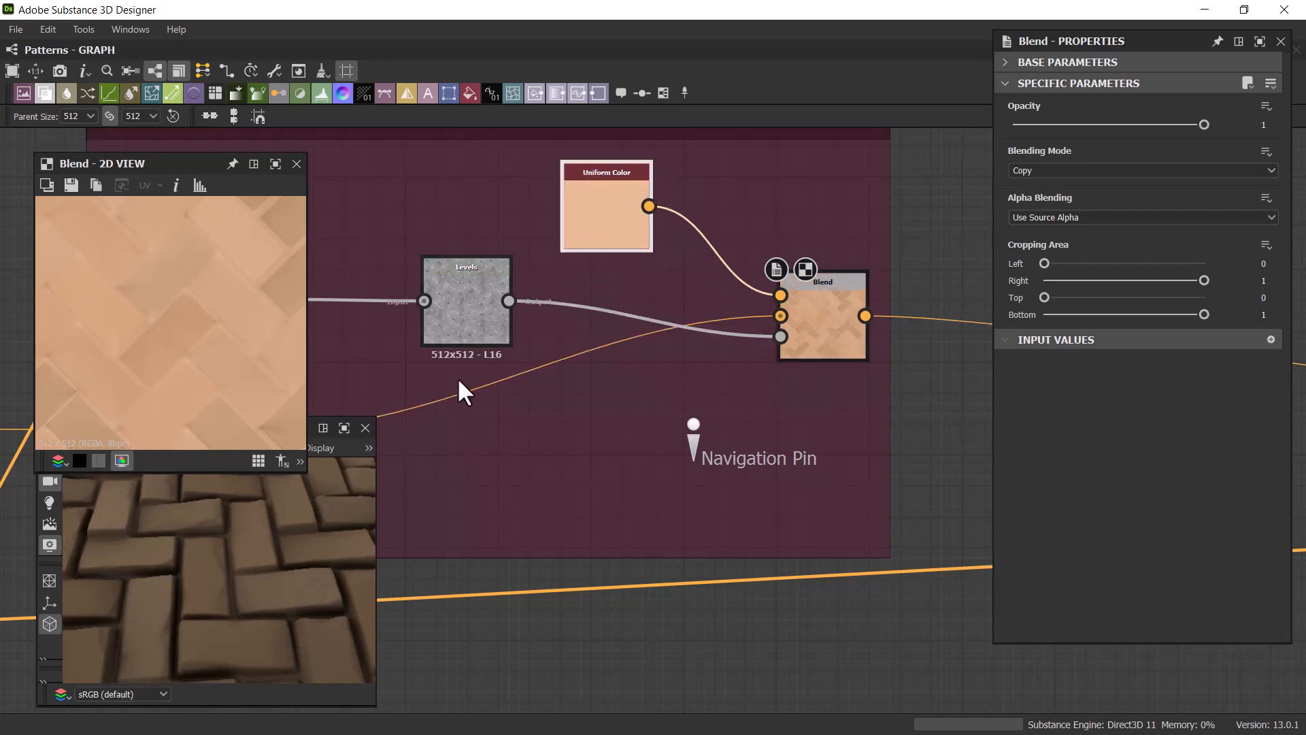
drag(161, 578, 236, 579)
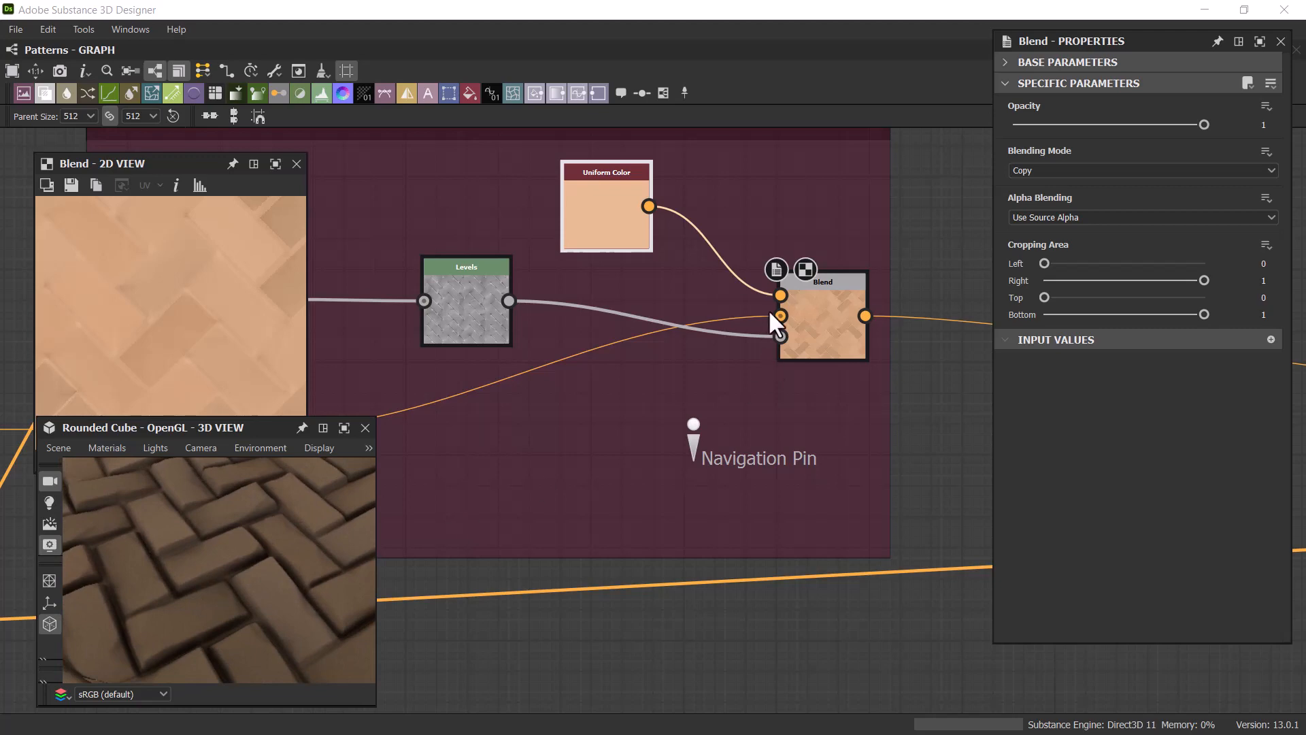
Step: Select the Curvature and color details Blend node and trace its background input back to the Color Blending frame
click(801, 325)
scroll(574, 423, down, 3)
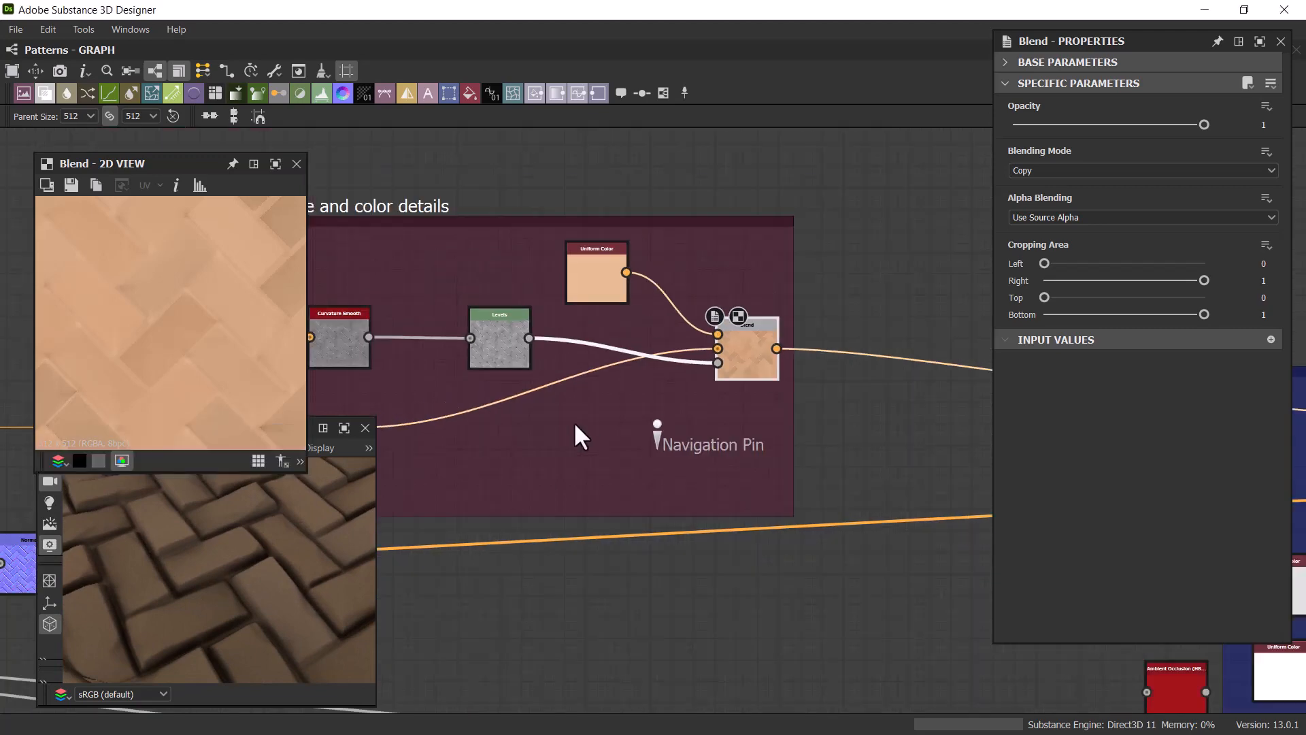
middle_drag(649, 472, 981, 430)
middle_drag(476, 449, 1097, 279)
middle_drag(637, 424, 749, 360)
scroll(717, 401, up, 5)
scroll(716, 401, down, 5)
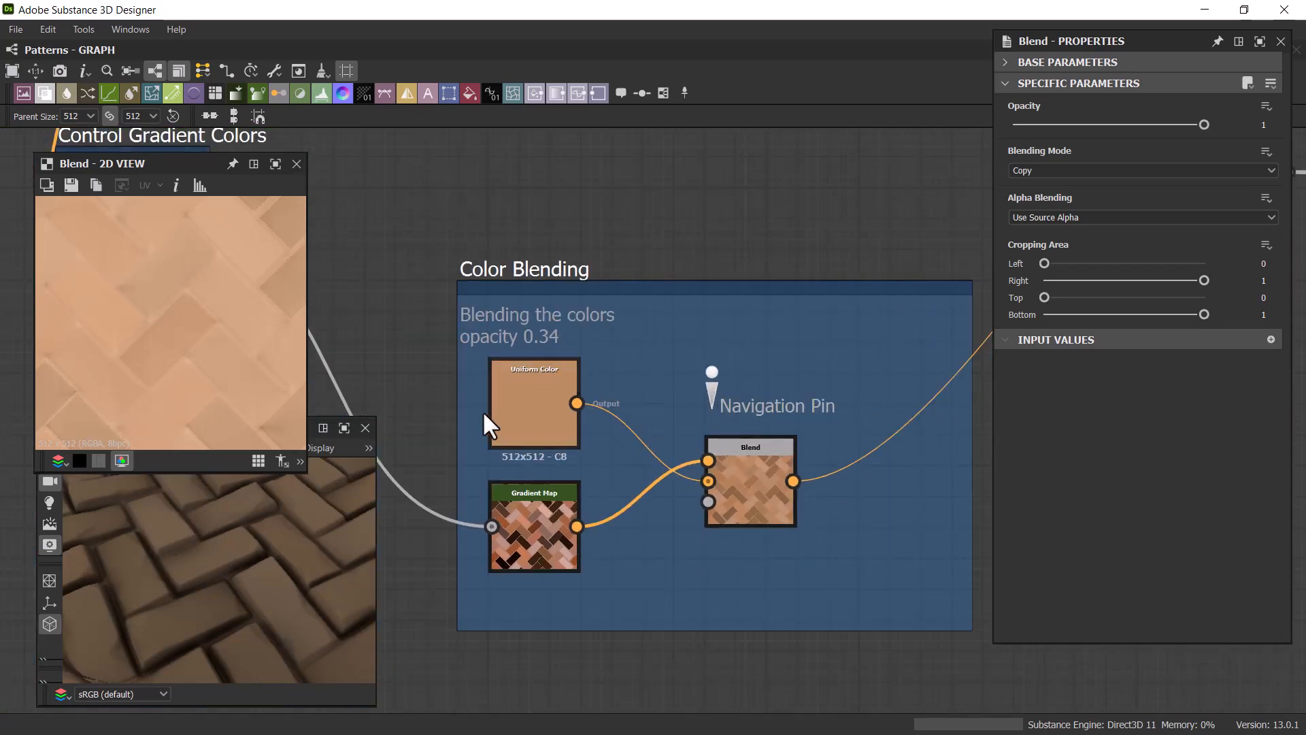
Step: Preview the Flood Fill to Random Grayscale node in Control Gradient Colors and the Gradient Map node in Color Blending
middle_drag(483, 410, 716, 466)
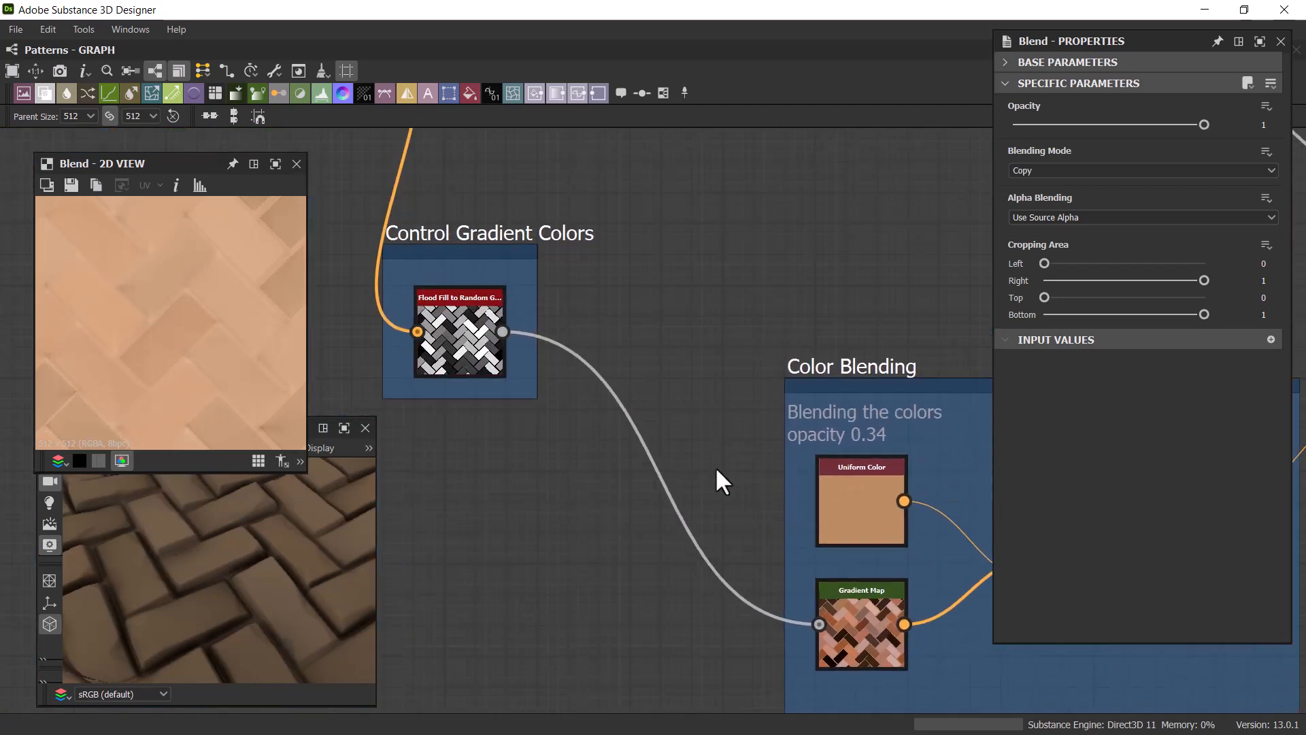
click(462, 331)
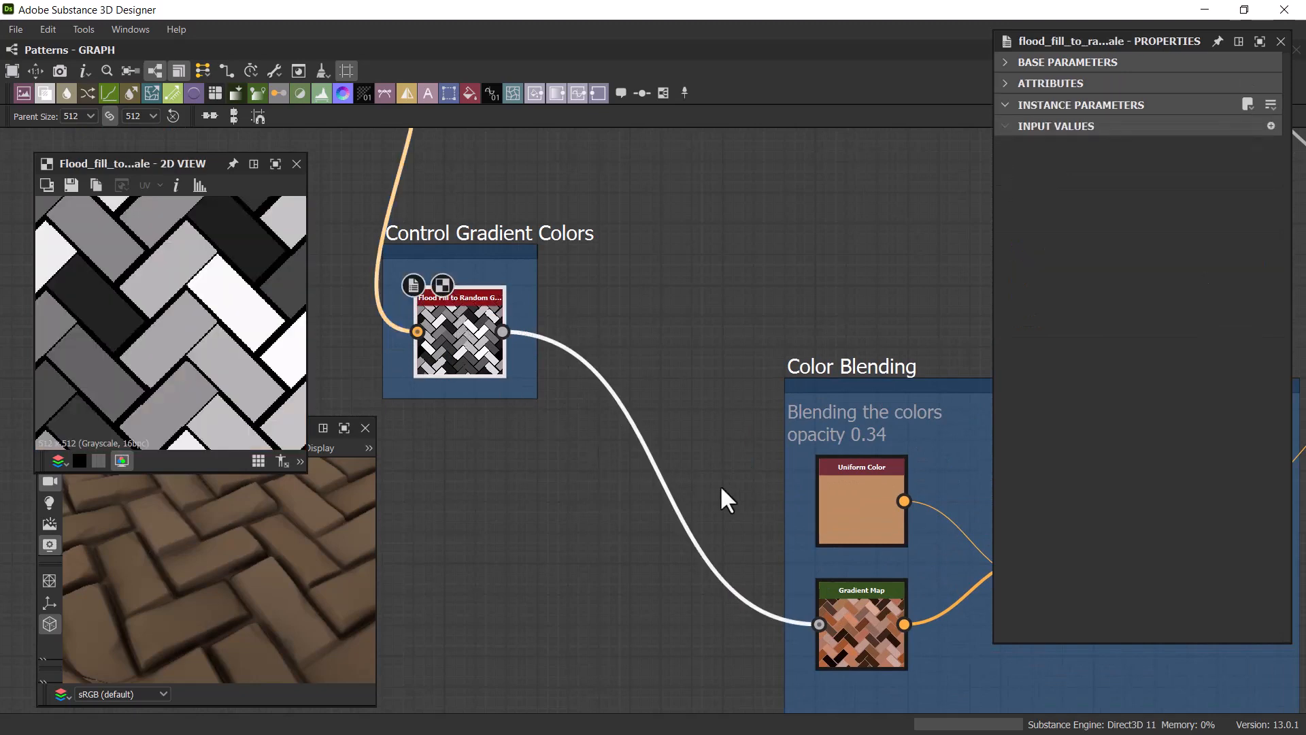
middle_drag(721, 495, 594, 468)
click(609, 476)
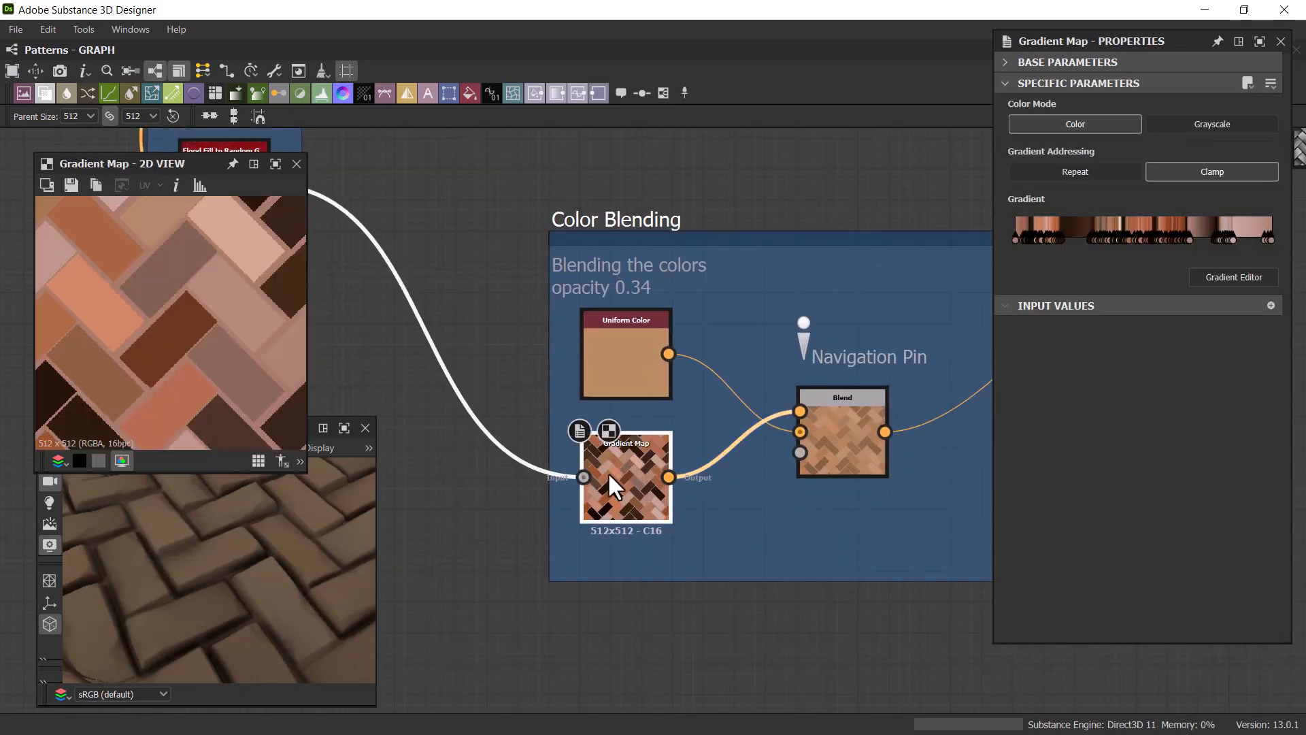
Step: Try sampling a new gradient from the screen with Pick Gradient for the Gradient Map node, and undo it
click(1221, 276)
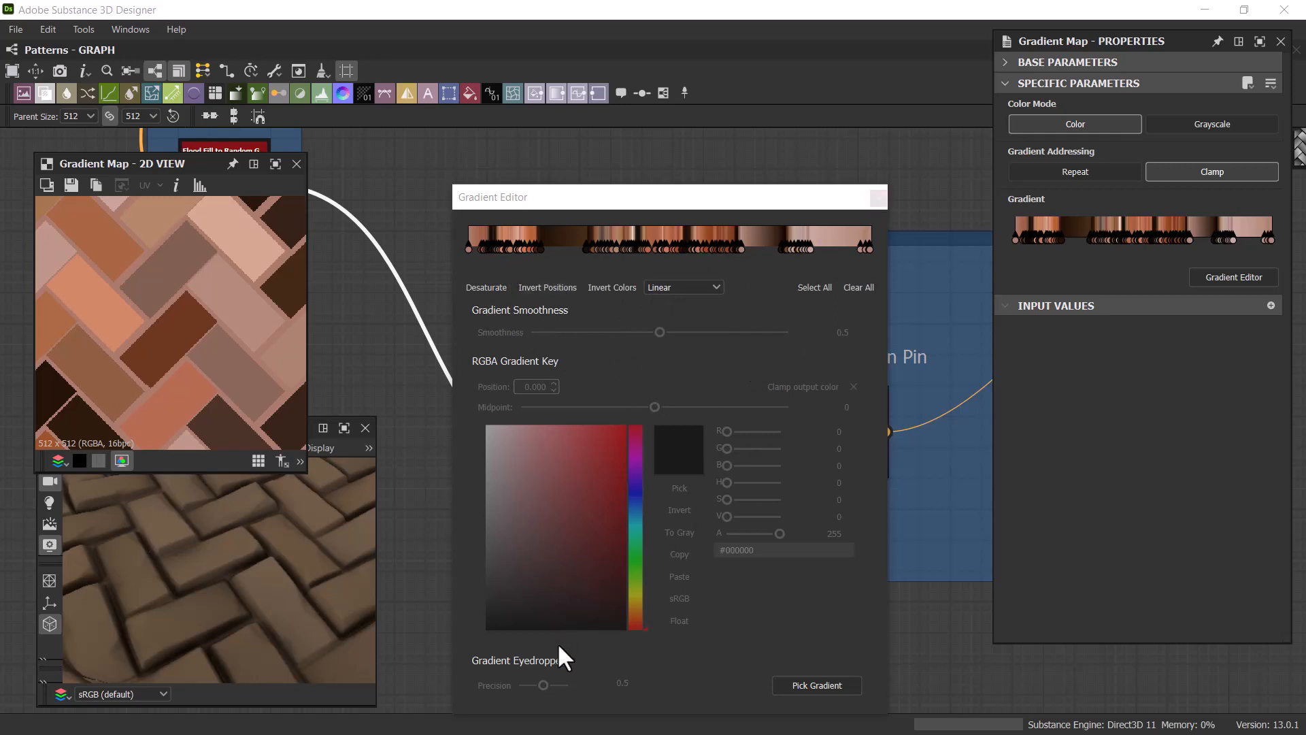
click(782, 687)
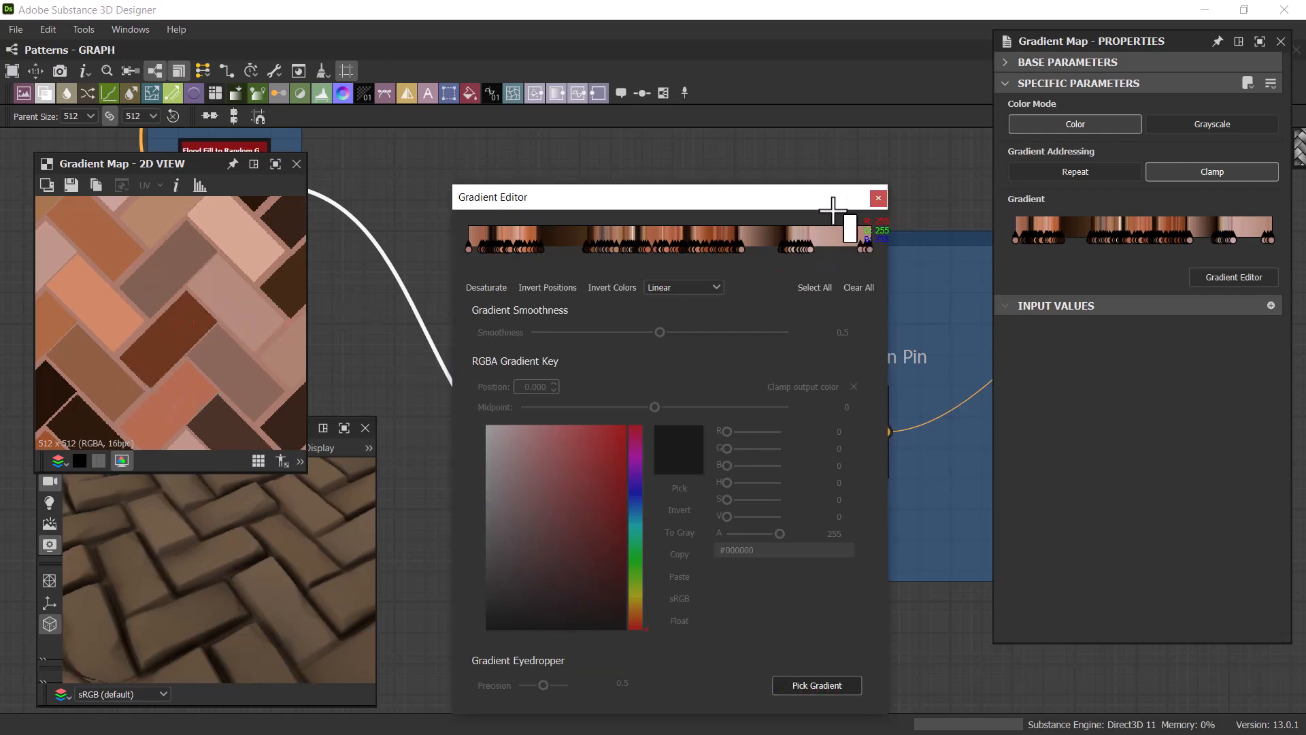
click(876, 198)
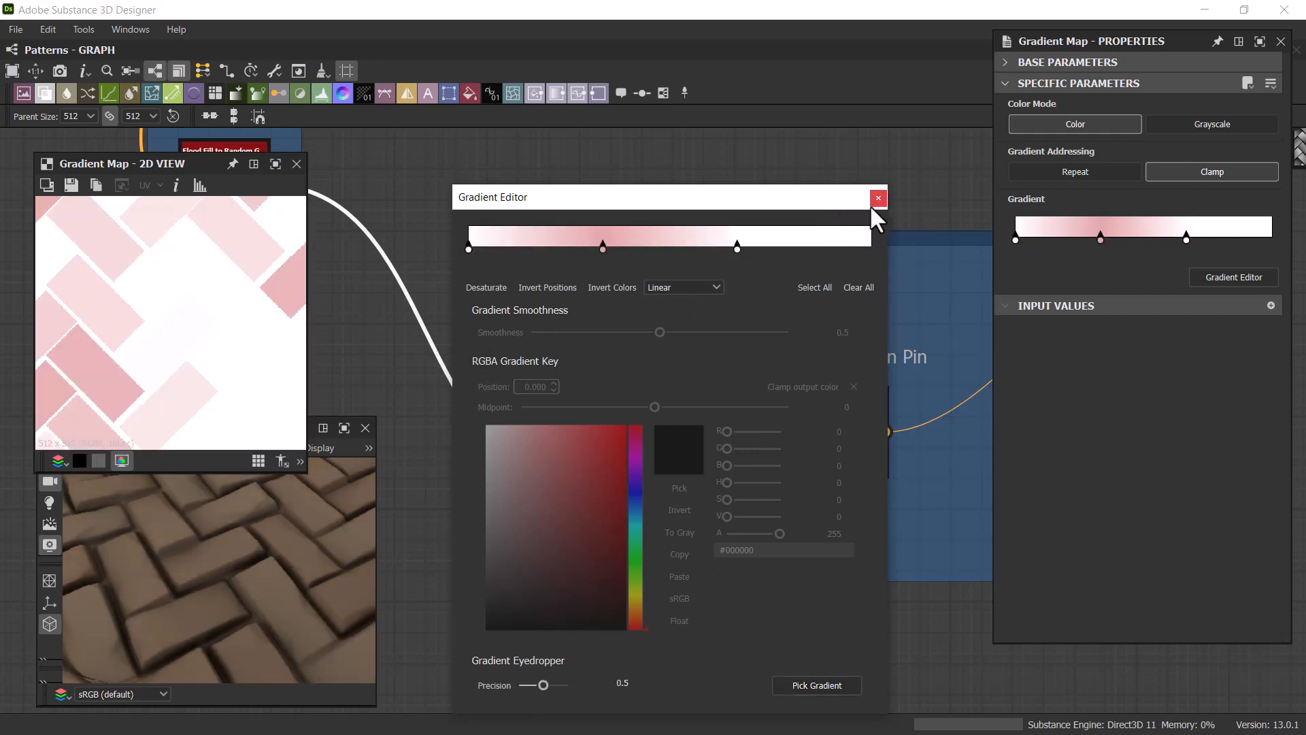
click(876, 201)
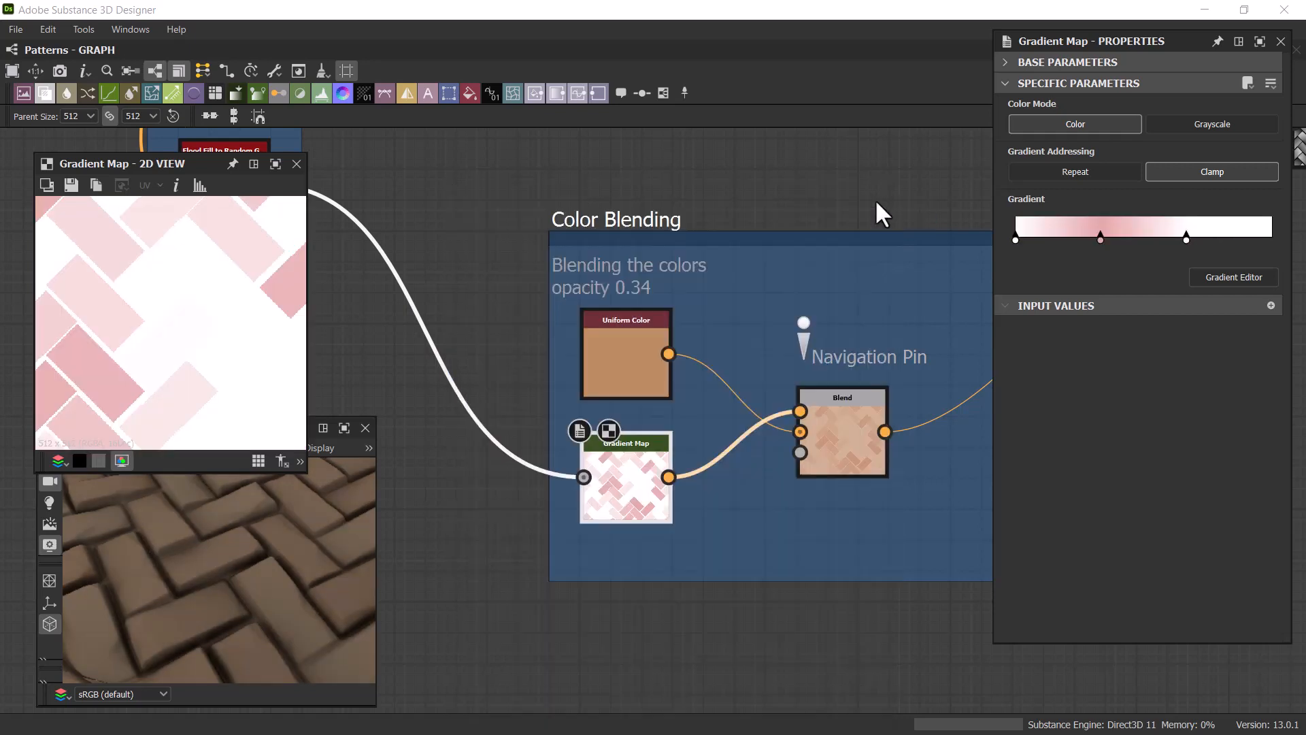
key(ctrl+z)
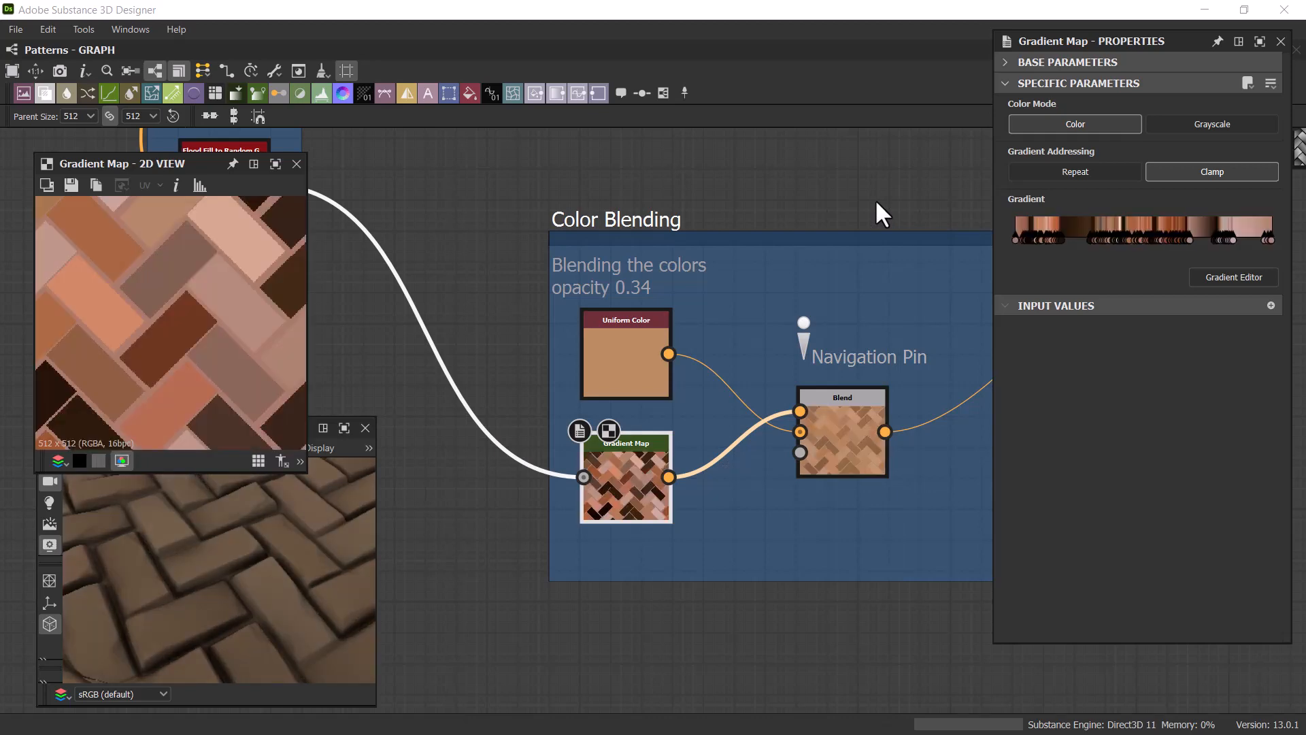
Step: Trace the Gradient Map's input back to the Flood Fill node, inspecting Flood Fill and Flood Fill to Random Grayscale
scroll(848, 177, down, 3)
middle_drag(849, 177, 891, 415)
scroll(516, 266, up, 5)
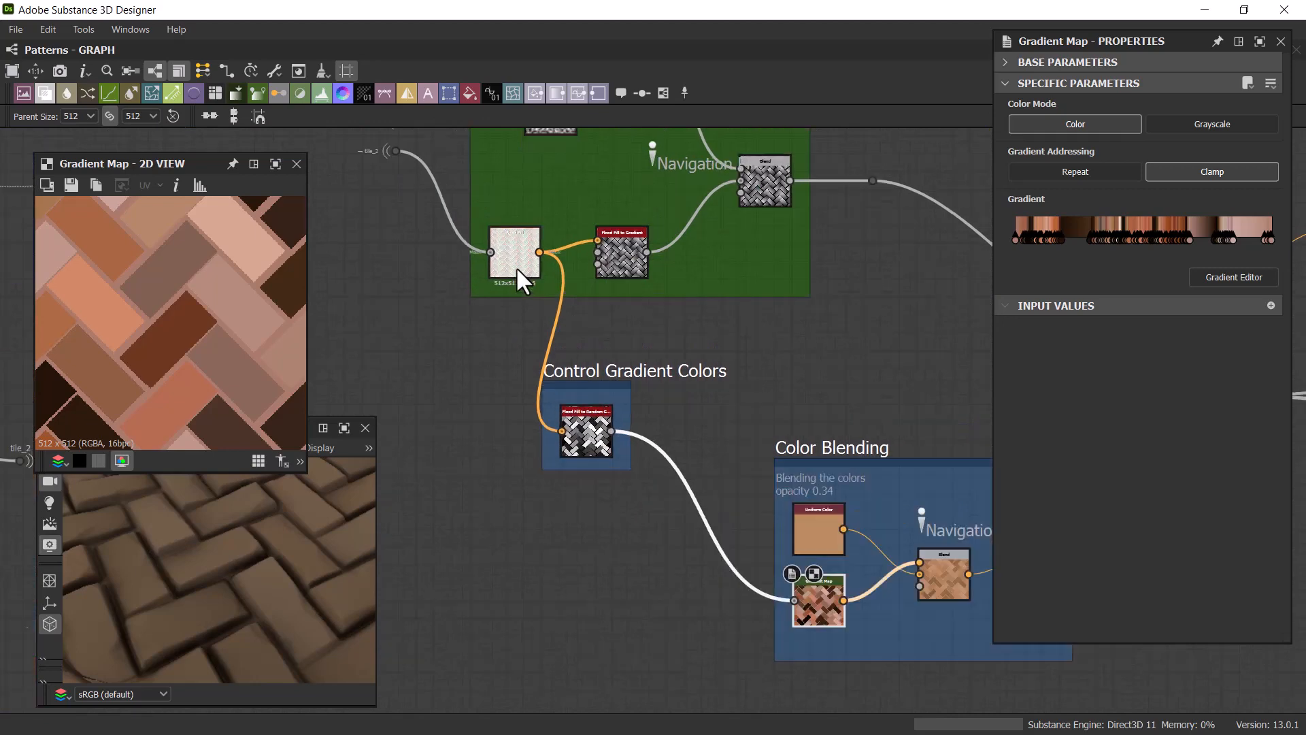
click(499, 250)
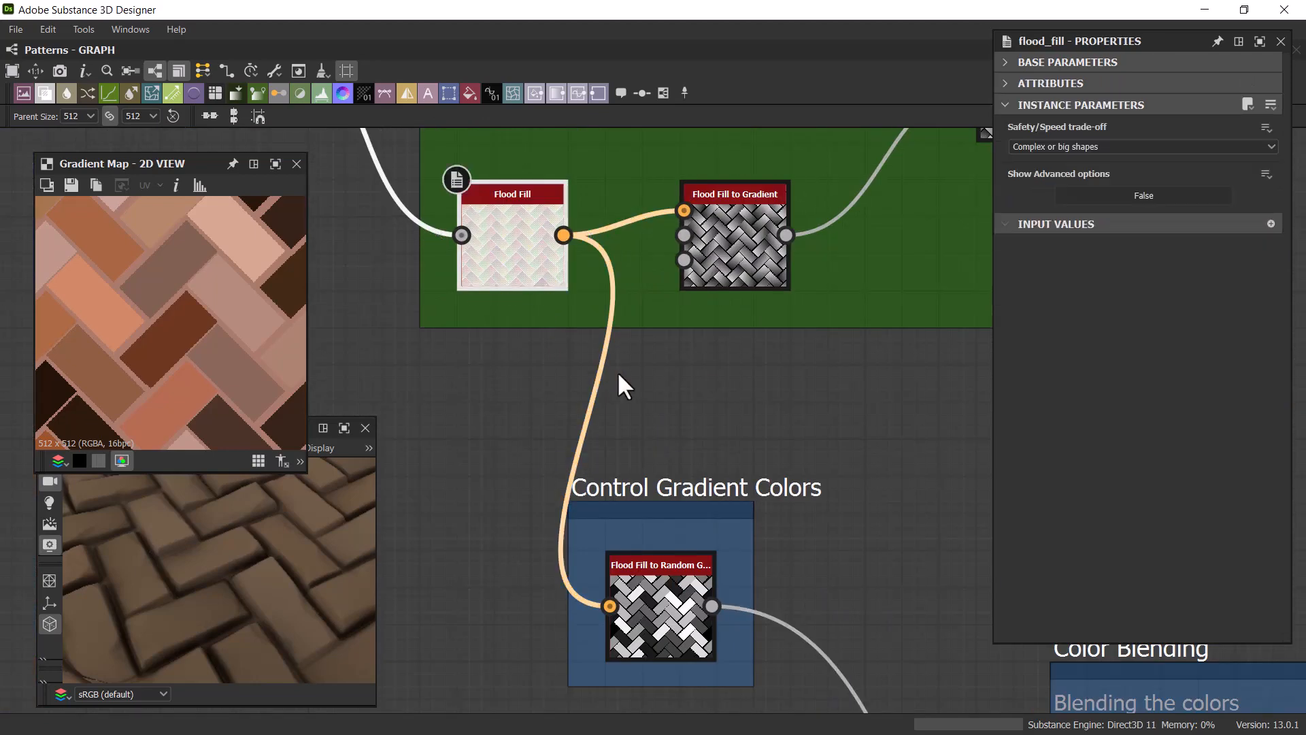
scroll(701, 411, down, 2)
middle_drag(682, 334, 614, 240)
click(585, 447)
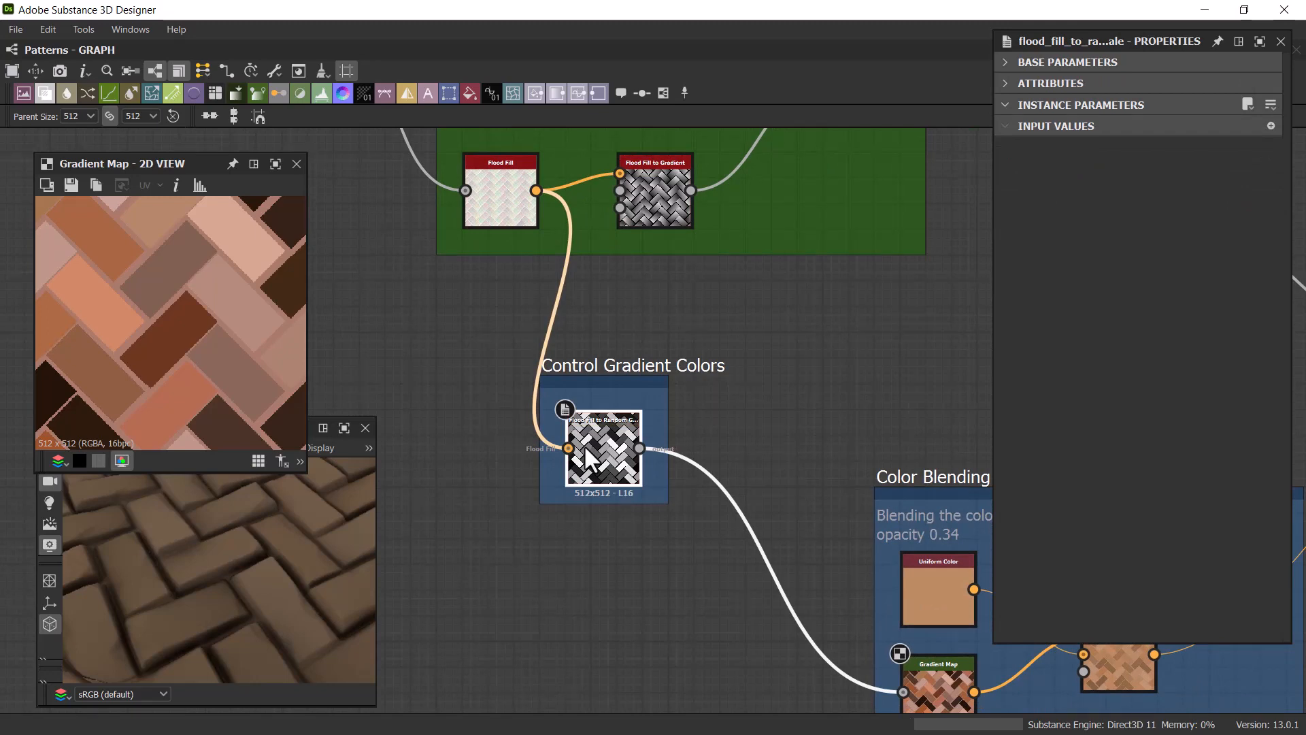
Step: Show the parameters of the Blend node that mixes Uniform Color and Gradient Map in the Color Blending frame
click(830, 571)
middle_drag(830, 571, 480, 413)
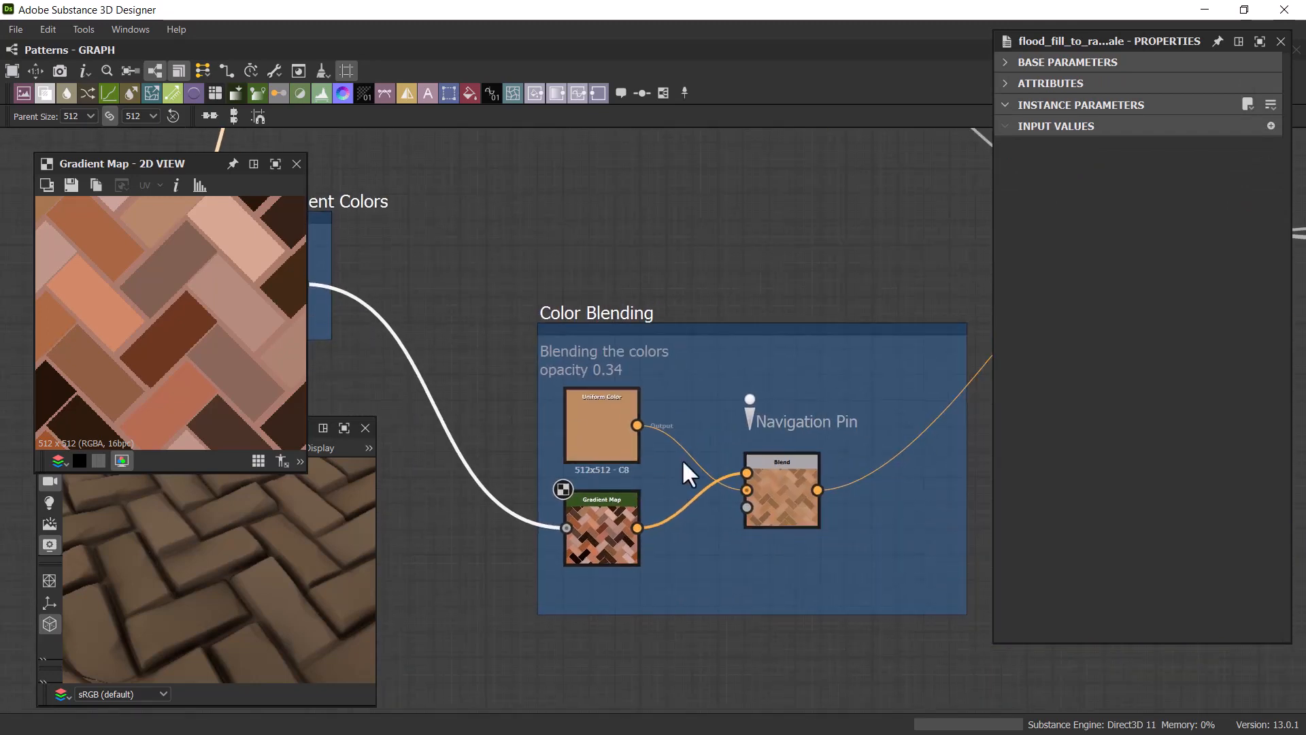
click(792, 482)
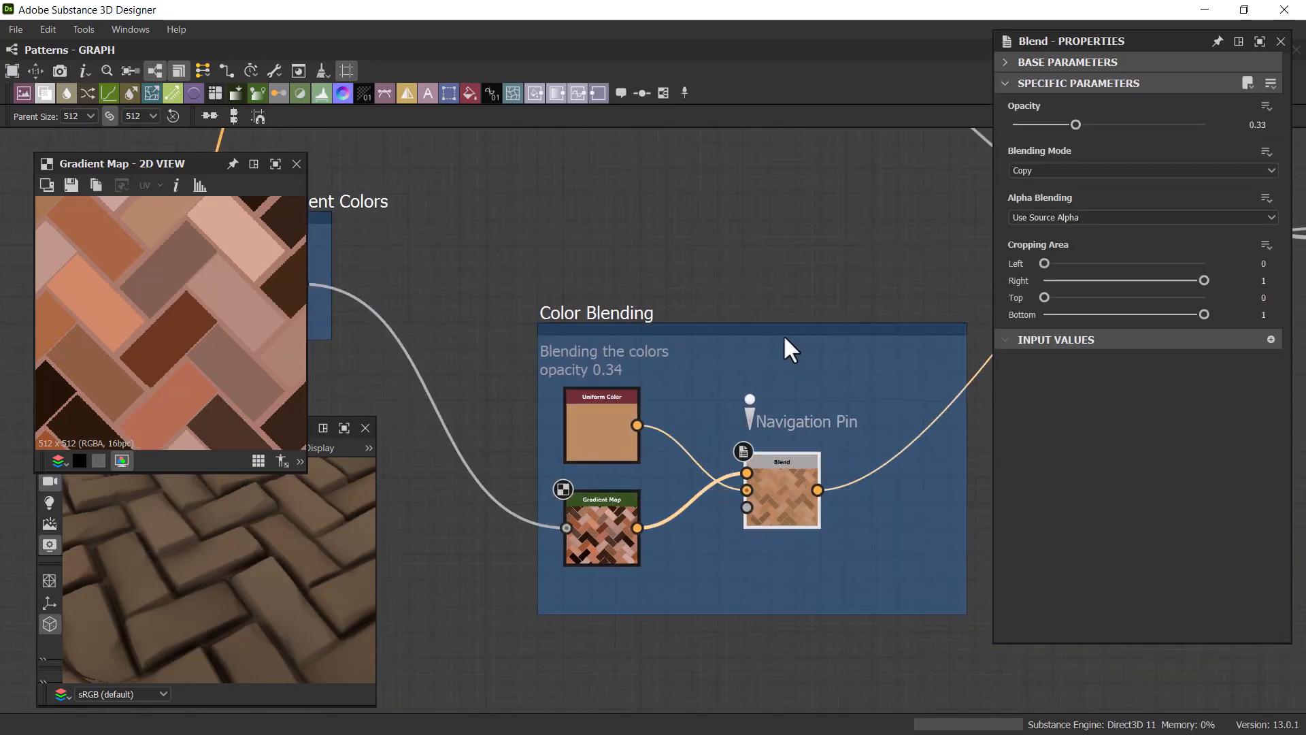
Step: Follow the Color Blending result through the Curvature and color details frame to the Base Color node in Outputs
scroll(819, 265, down, 3)
middle_drag(856, 235, 450, 450)
middle_drag(836, 287, 294, 357)
middle_drag(825, 348, 479, 358)
scroll(782, 350, up, 4)
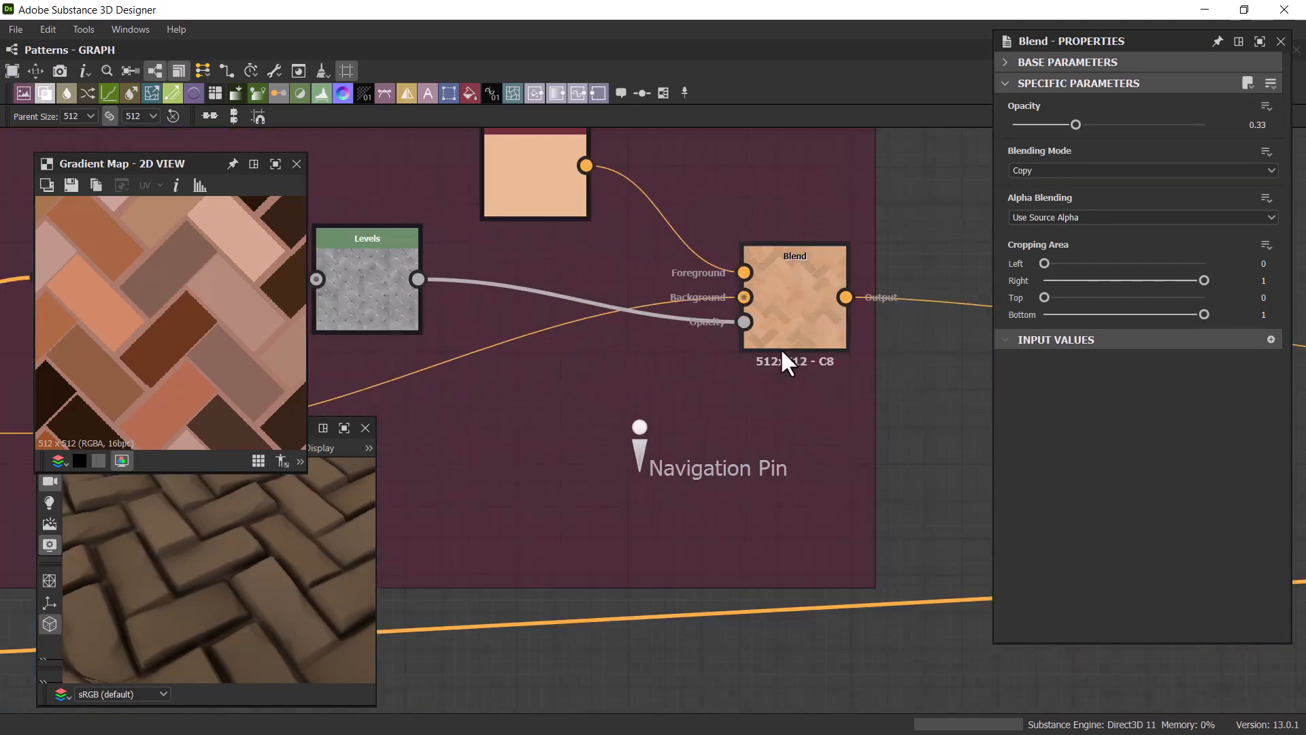
middle_drag(936, 400, 409, 353)
middle_drag(915, 454, 231, 442)
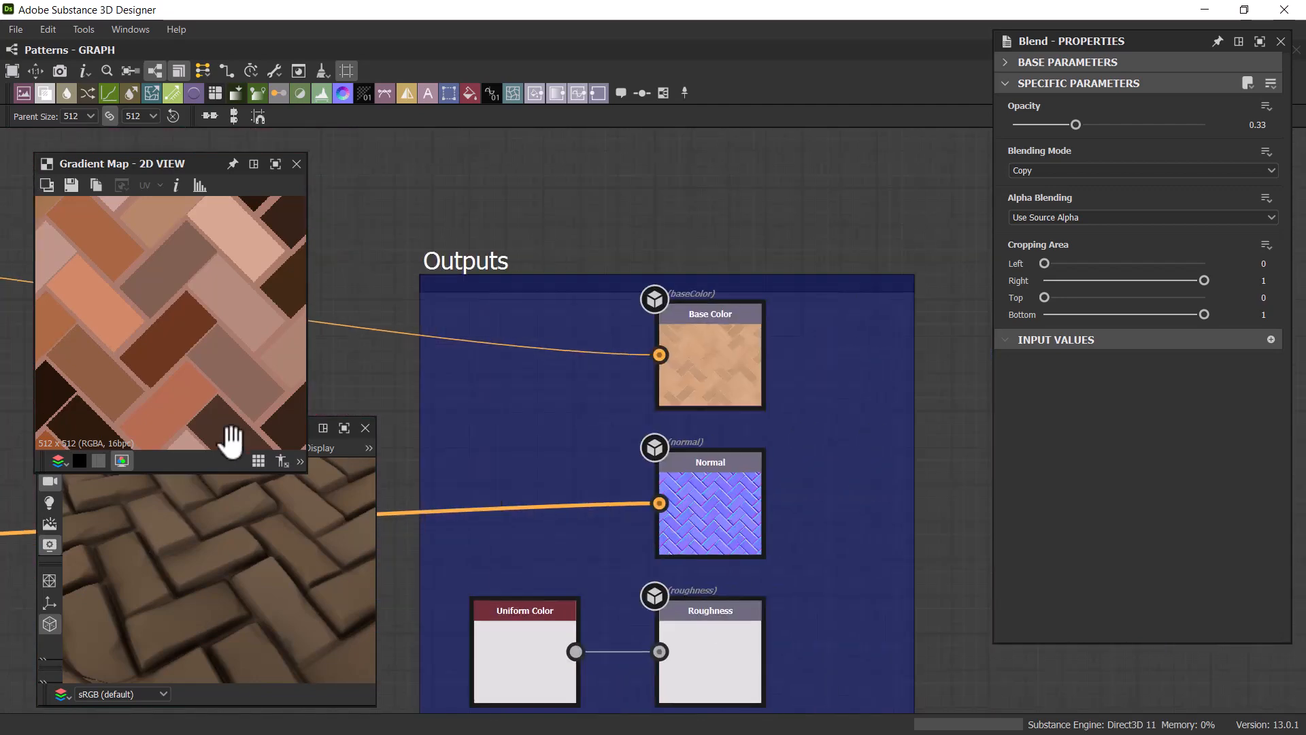
scroll(531, 462, down, 3)
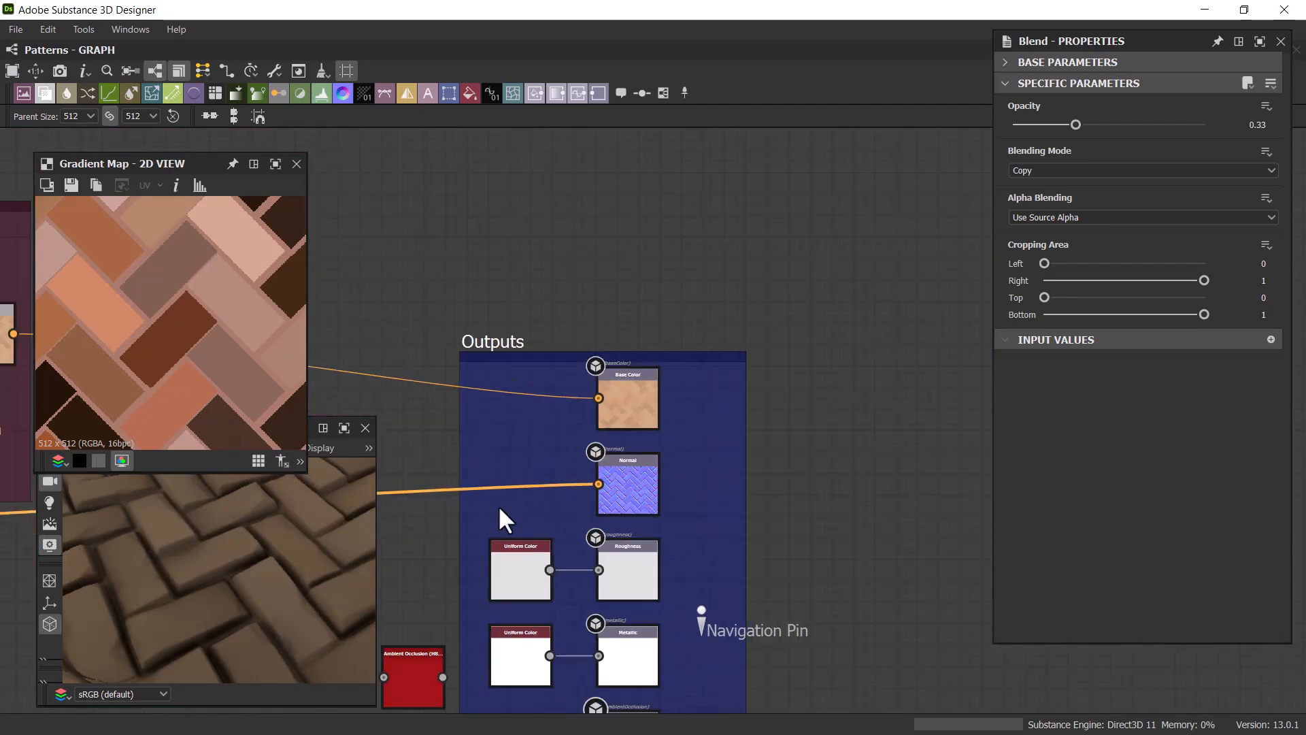
Step: Trace the graph back to the Height Details and Edge wear frame and preview its final Blend node
middle_drag(449, 528, 907, 256)
scroll(465, 329, down, 2)
middle_drag(580, 355, 938, 412)
middle_drag(428, 397, 1047, 363)
middle_drag(590, 456, 889, 476)
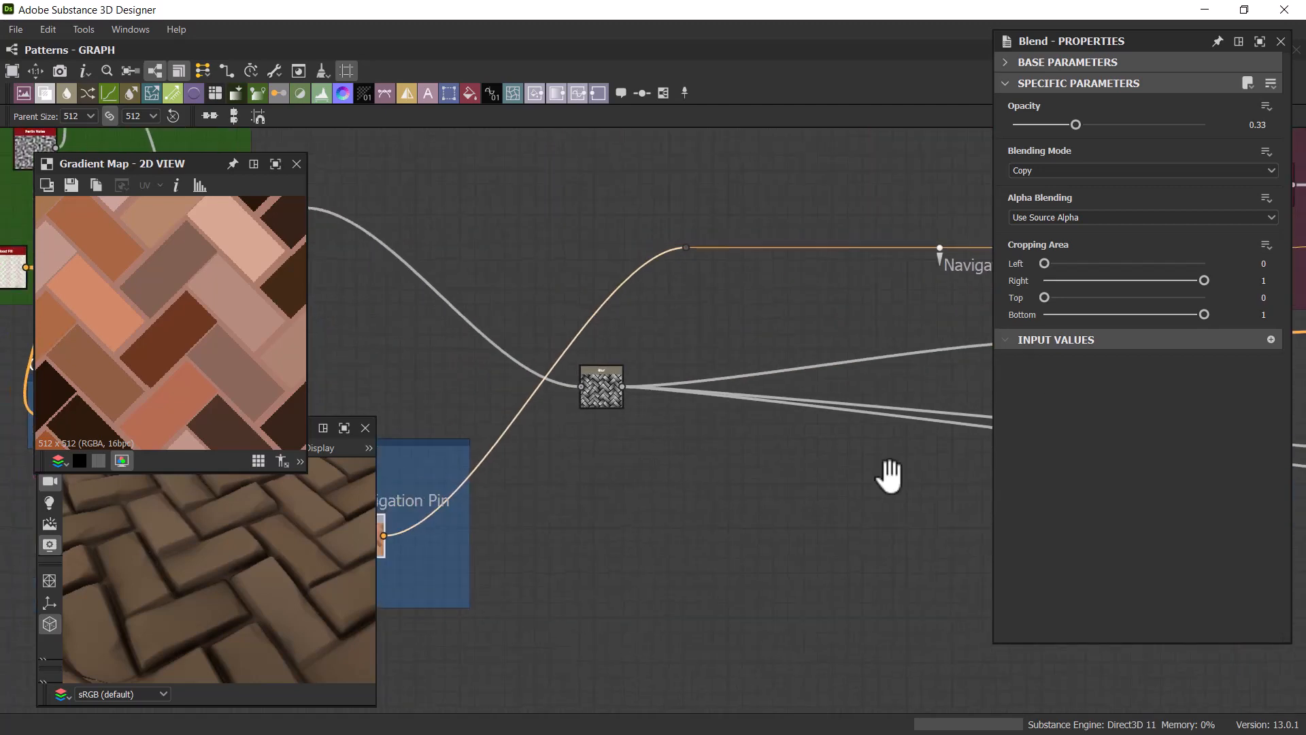
middle_drag(370, 277, 838, 382)
scroll(682, 305, up, 5)
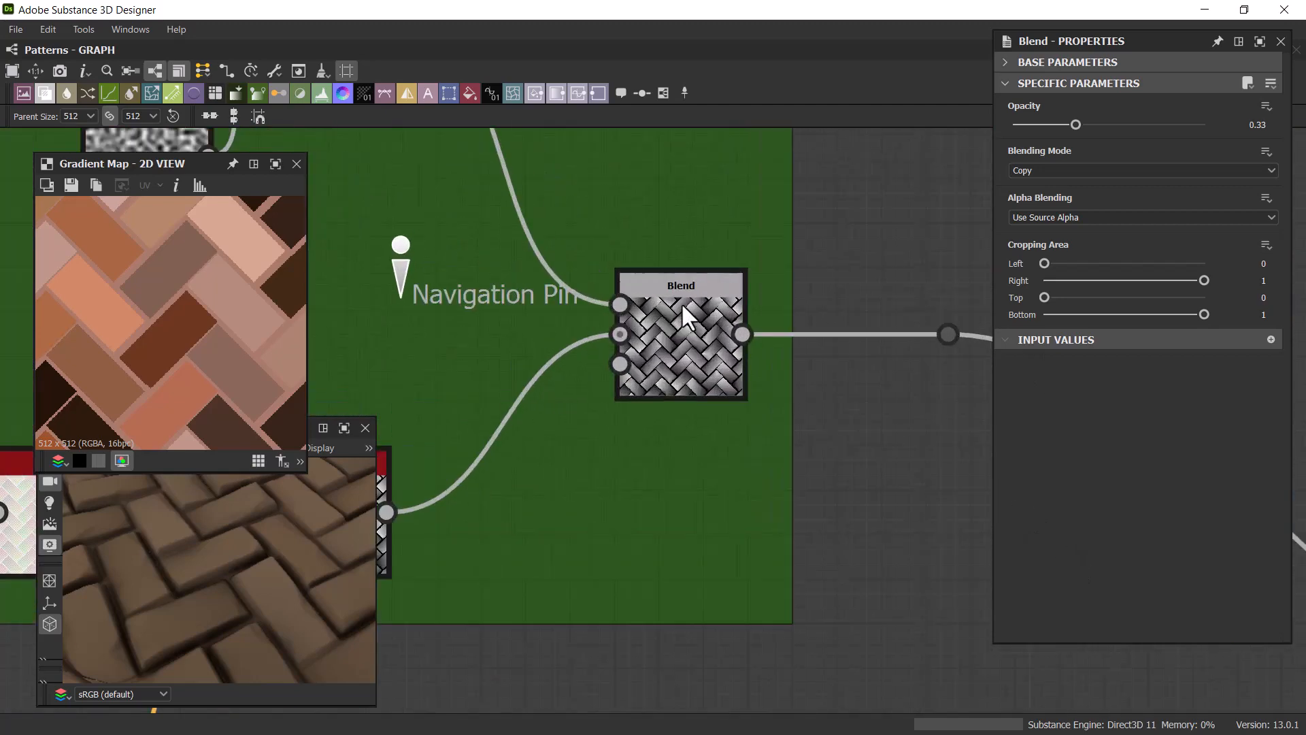
double_click(687, 342)
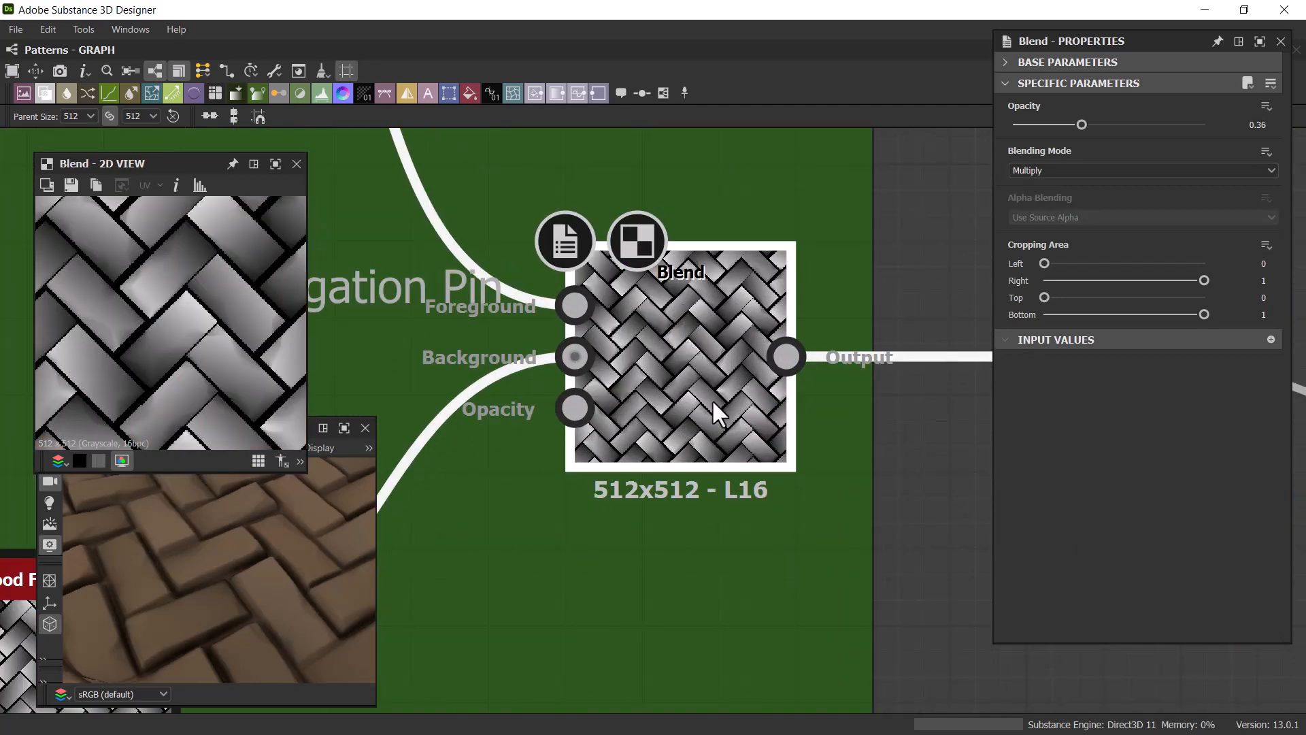
Step: Review the surrounding frames and cycle through the navigation pins until the Outputs frame is reached
scroll(715, 408, down, 5)
middle_drag(823, 548, 429, 325)
scroll(624, 419, down, 5)
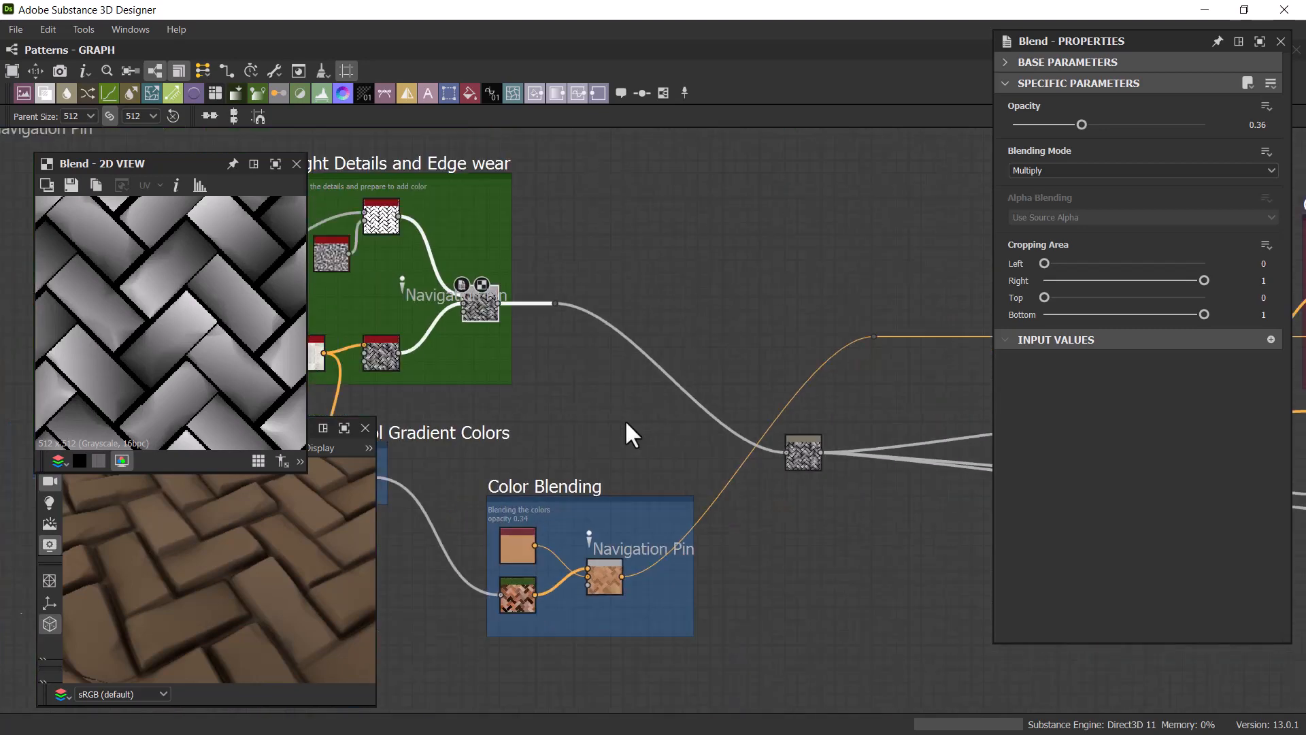
middle_drag(612, 423, 604, 417)
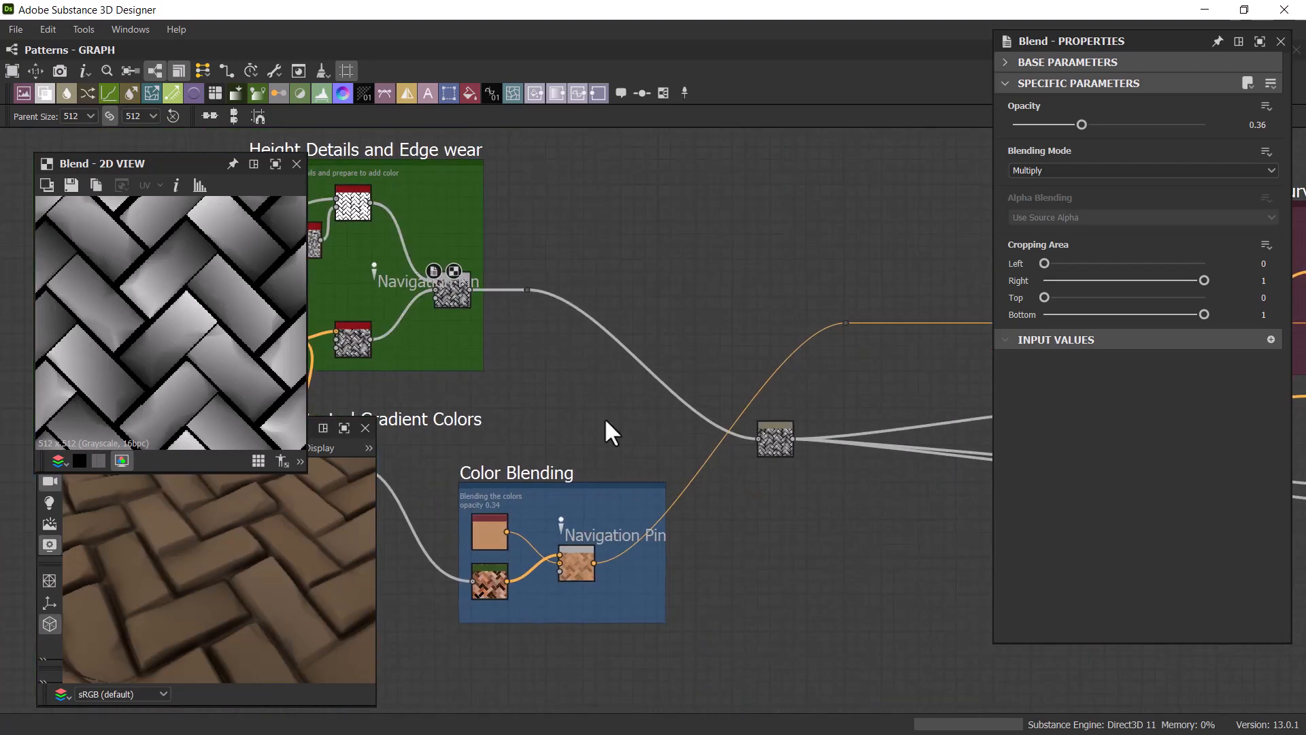
key(F2)
key(F2)
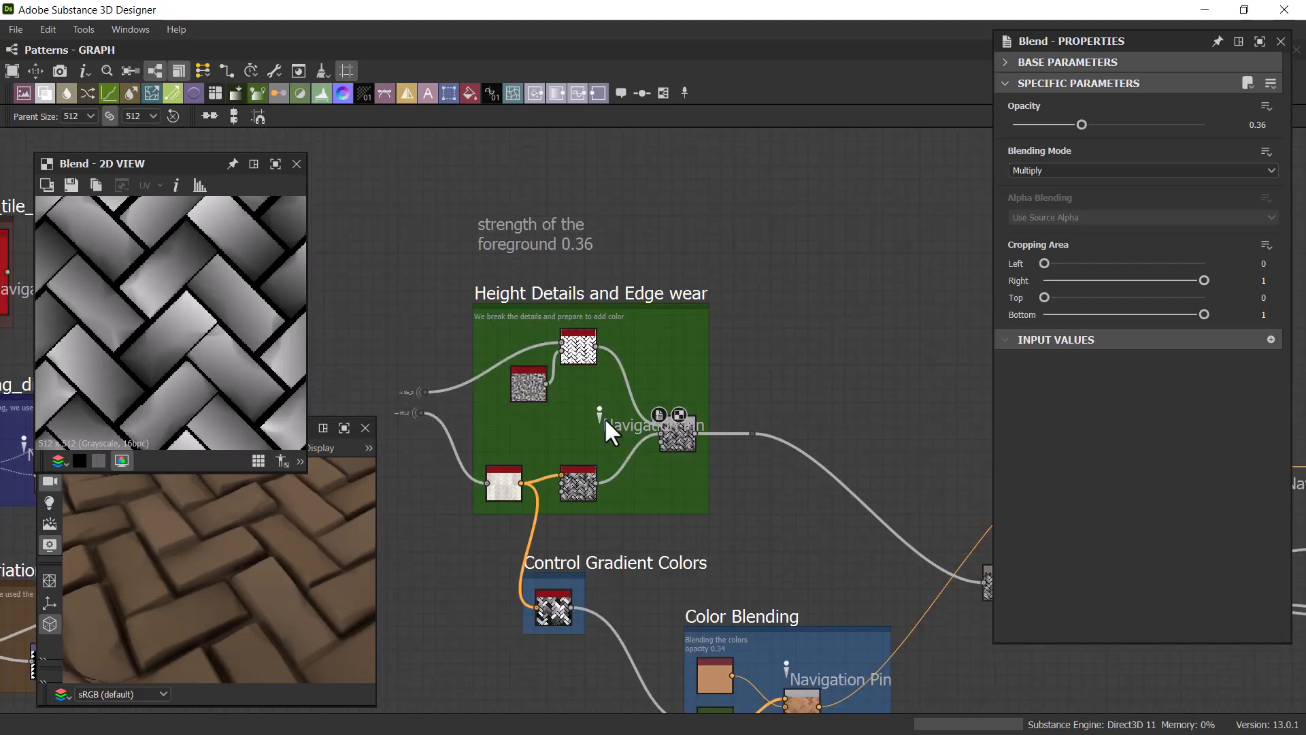
key(F2)
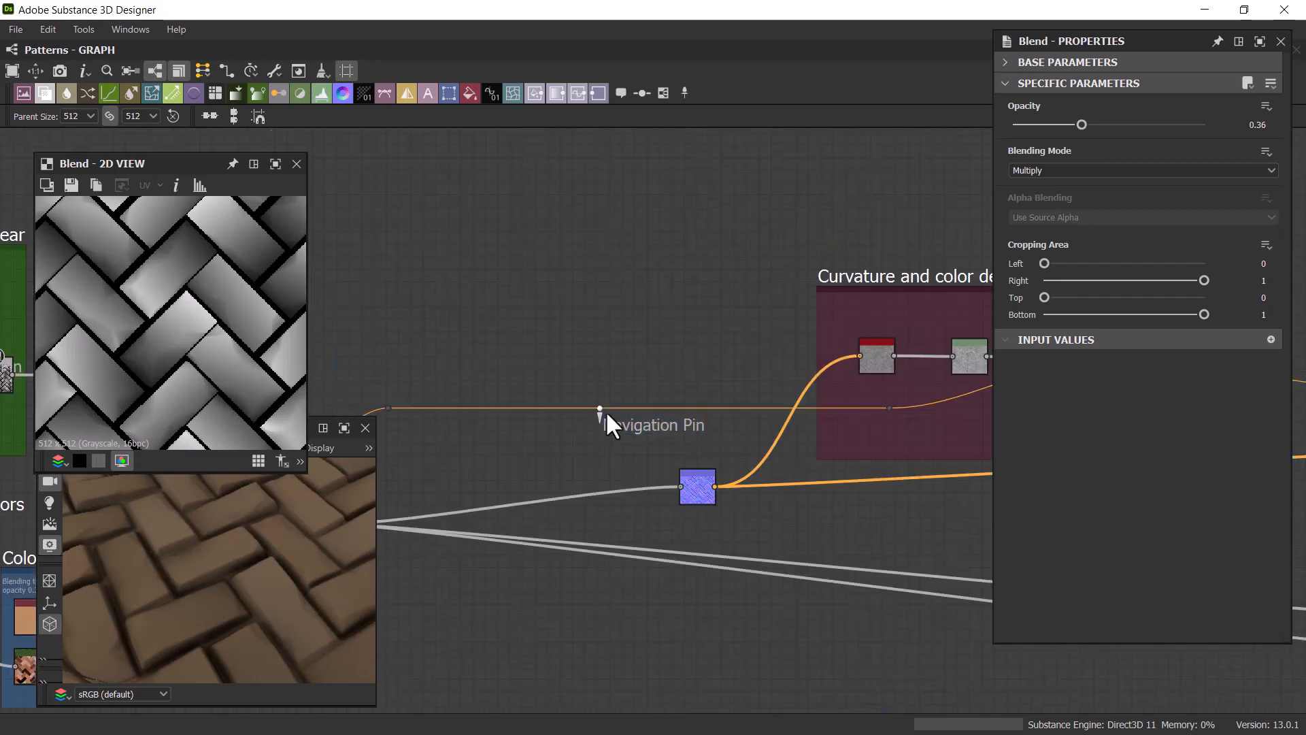
key(F2)
key(F2)
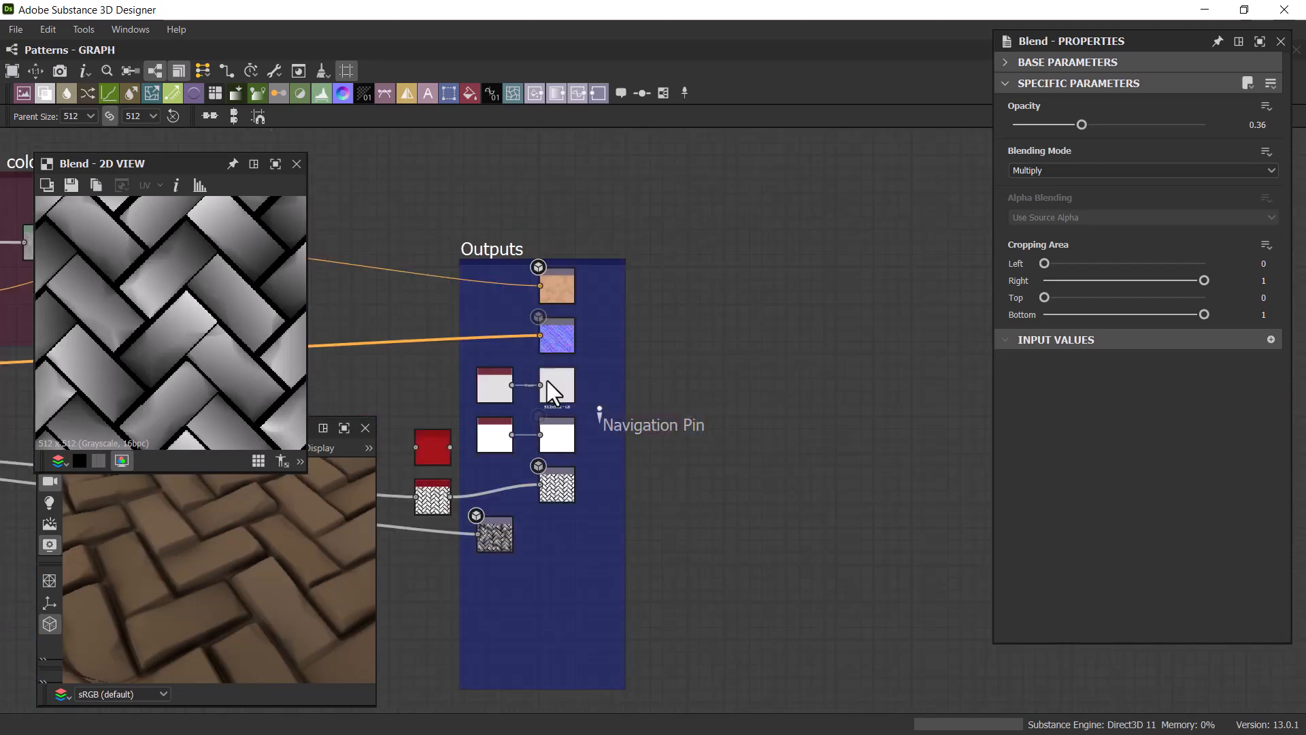
Step: Examine the nodes in the Outputs frame and show the parameters of the Uniform Color node feeding Roughness
scroll(548, 379, up, 4)
scroll(548, 379, down, 2)
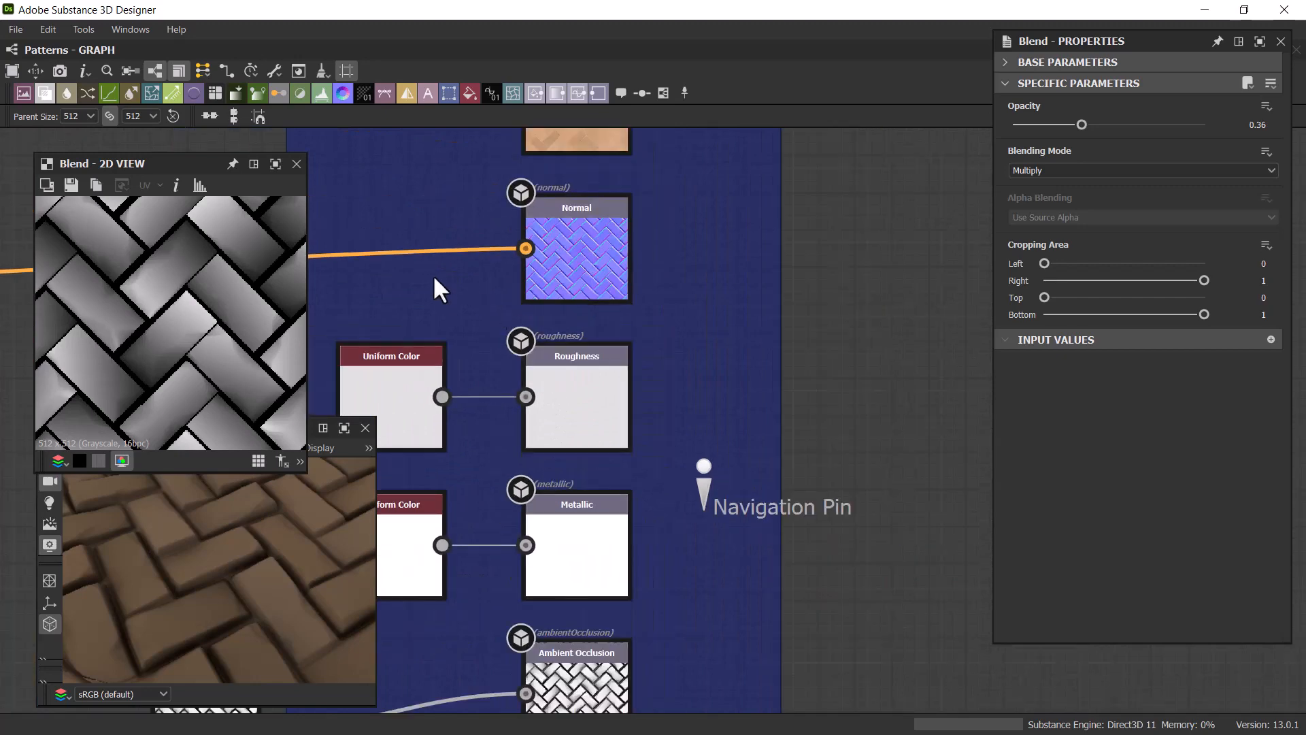
middle_drag(433, 279, 619, 452)
middle_drag(588, 370, 581, 269)
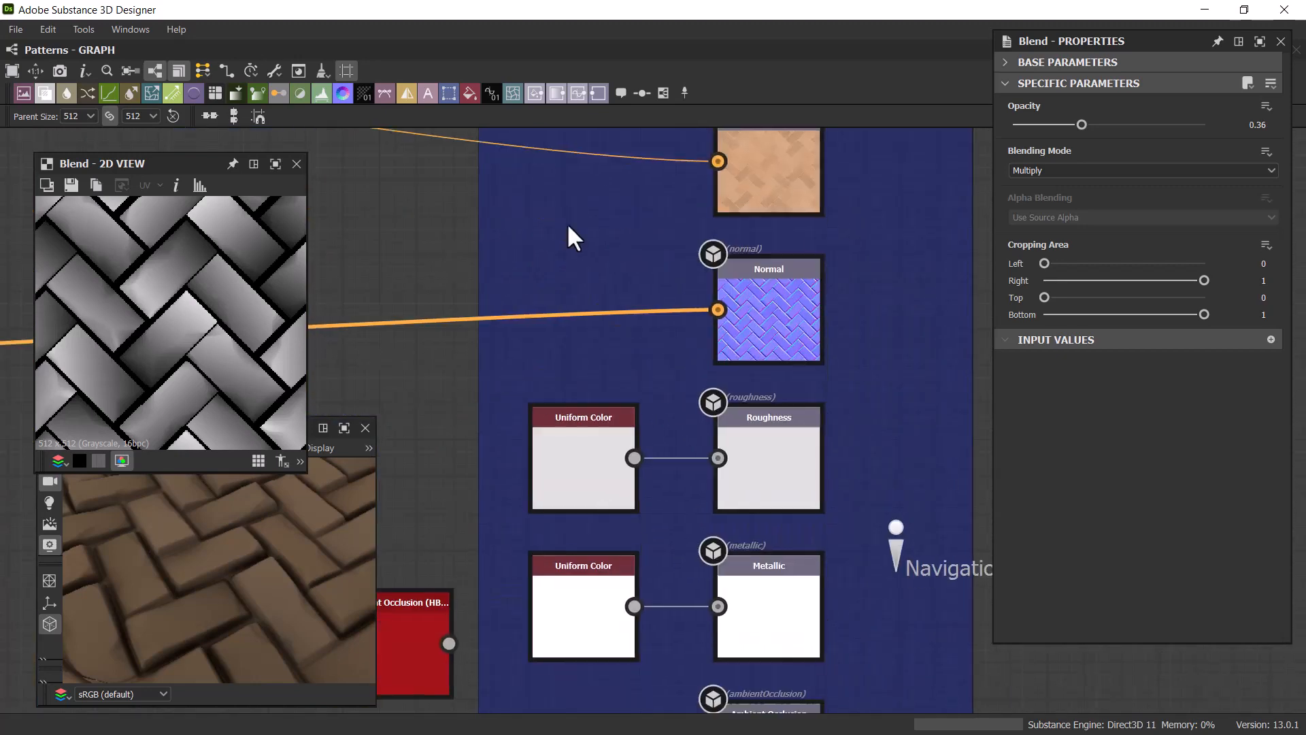
middle_drag(667, 408, 630, 265)
click(508, 361)
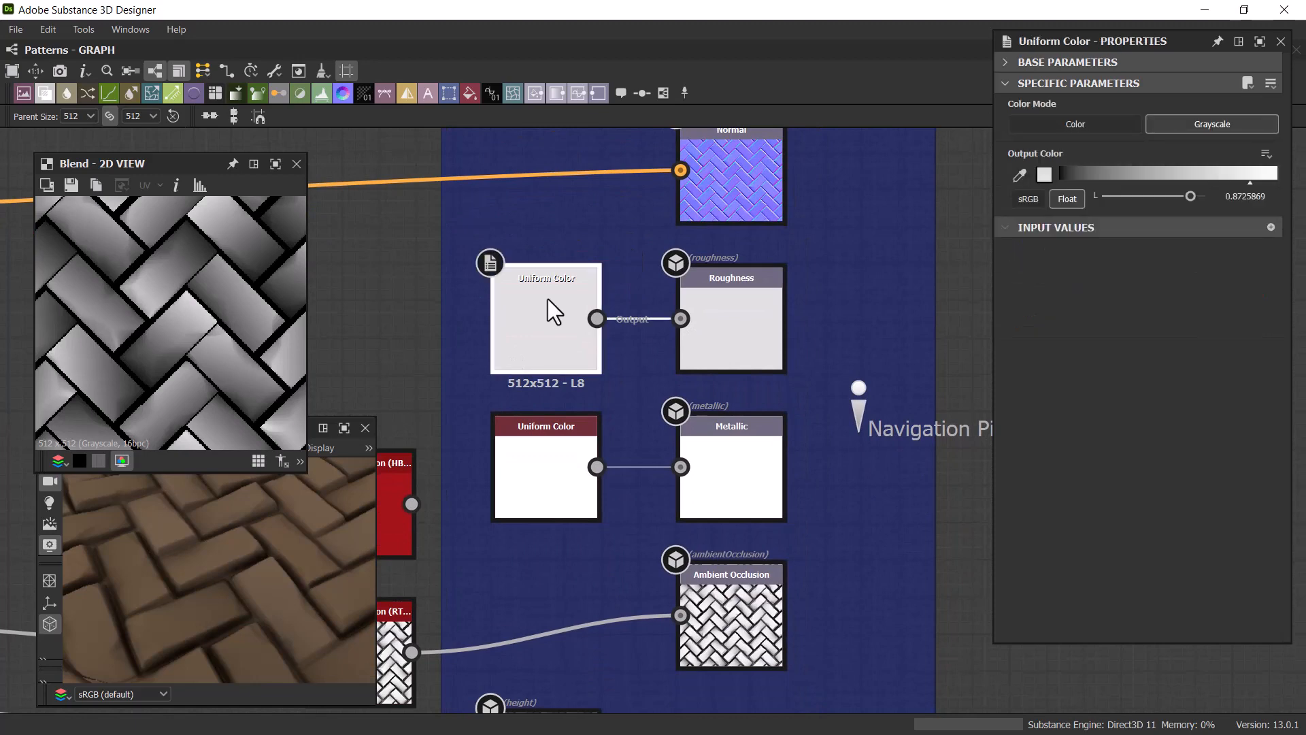
Step: Lower the roughness Uniform Color's output value to about 0.27 and inspect the rounded cube in the 3D view
scroll(546, 300, down, 4)
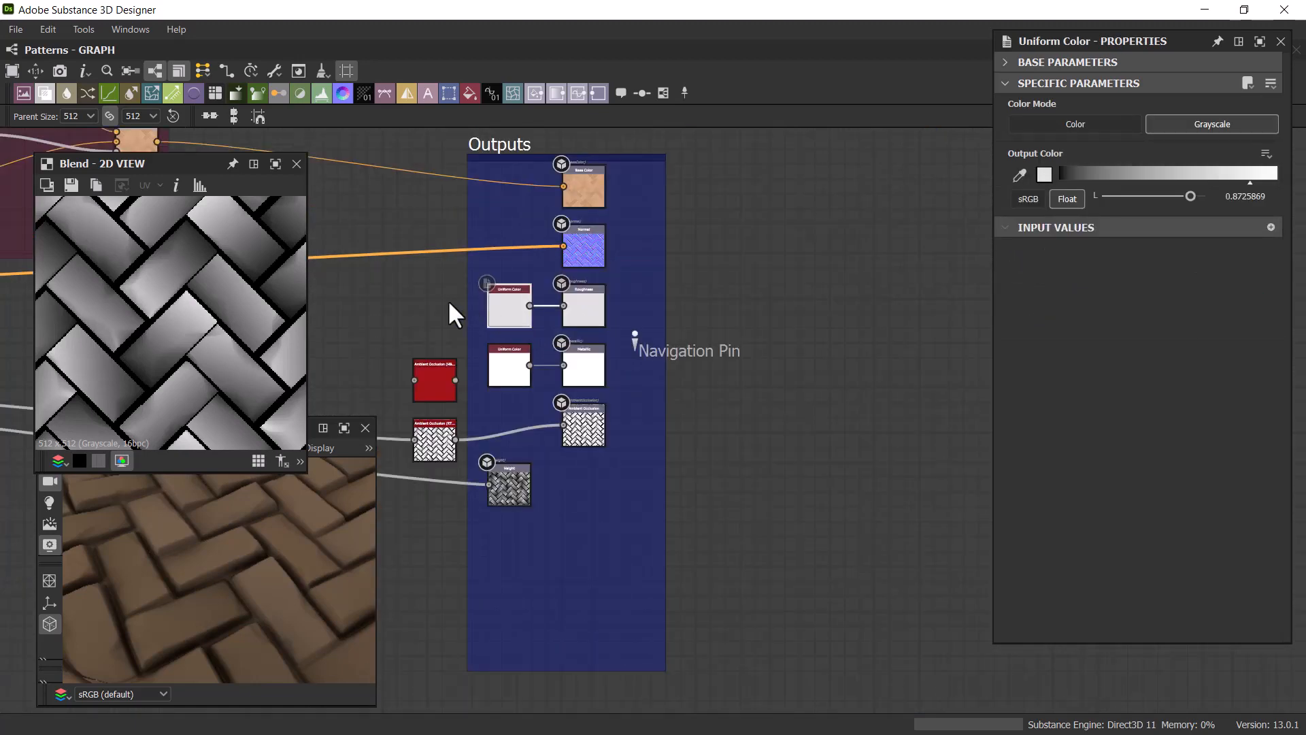
middle_drag(438, 313, 671, 331)
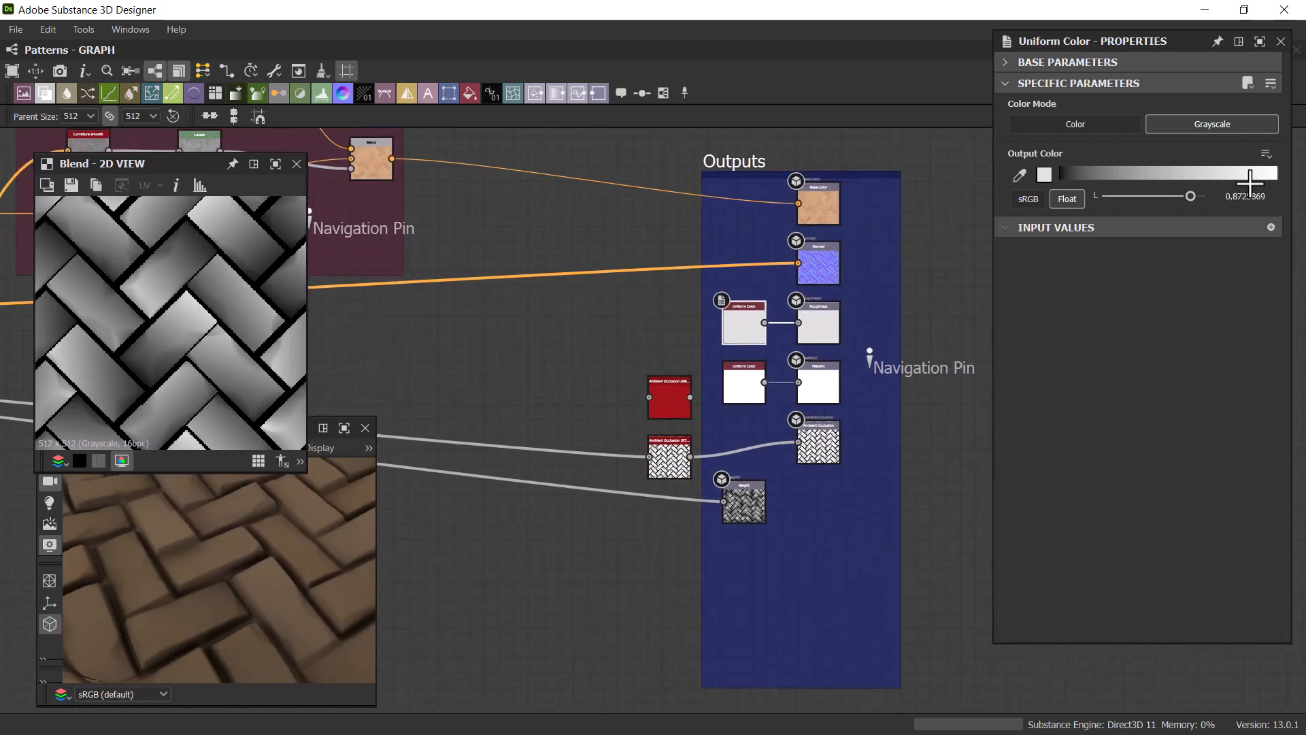
drag(1250, 183, 1117, 175)
scroll(219, 553, down, 5)
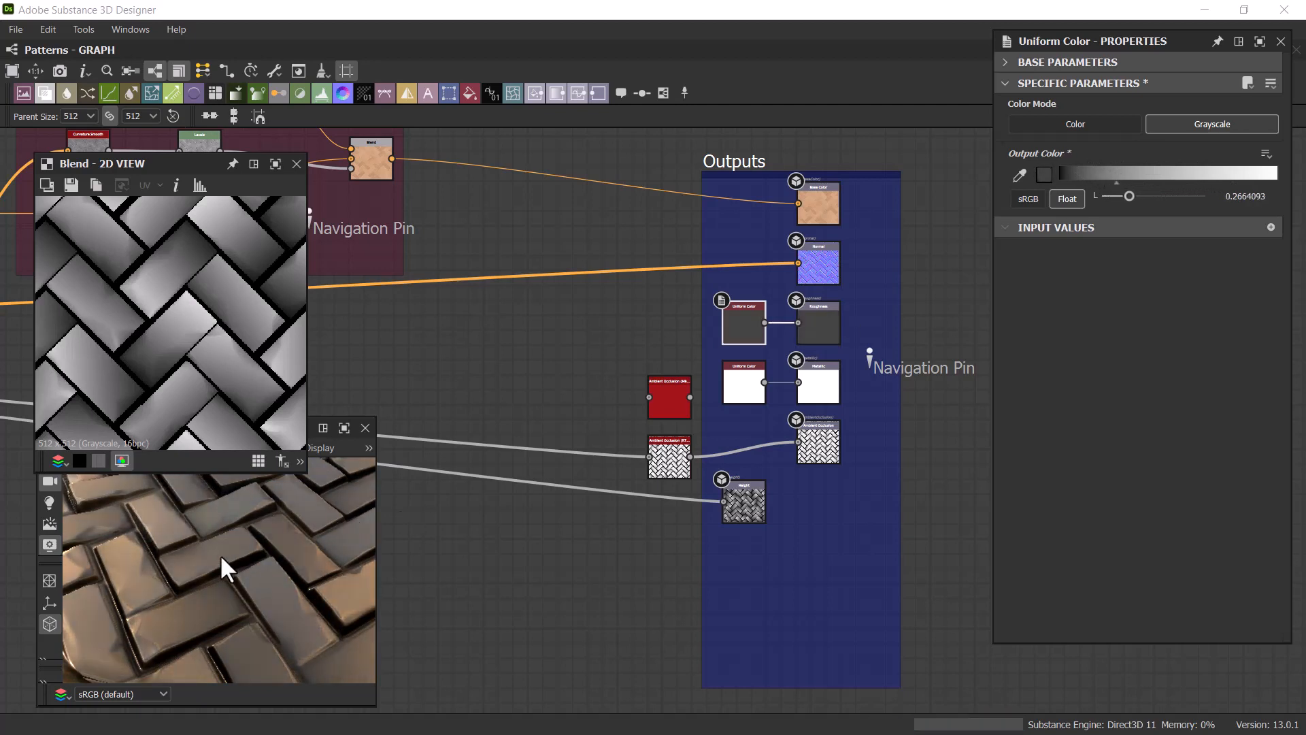
drag(199, 549, 181, 500)
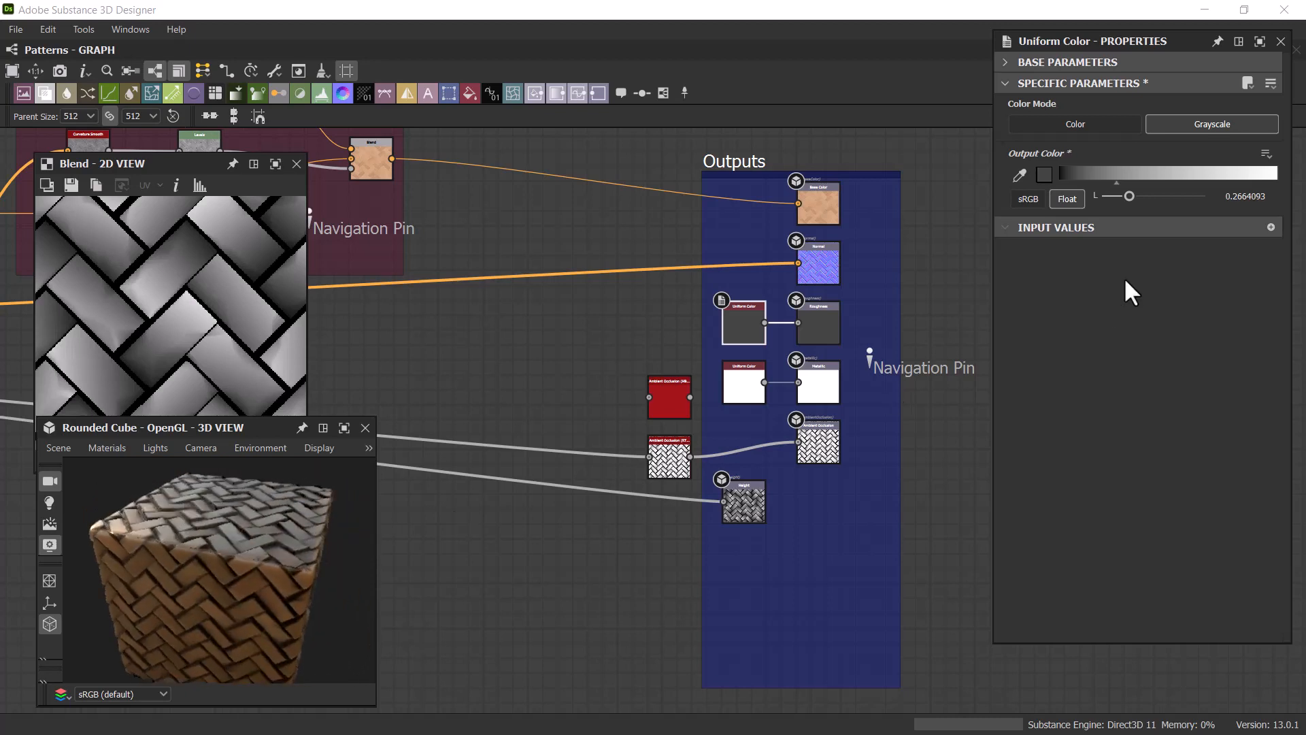
Step: Raise the roughness Uniform Color's output value to about 0.73 and rotate the cube to check the surface
drag(1117, 182, 1217, 182)
drag(320, 517, 290, 527)
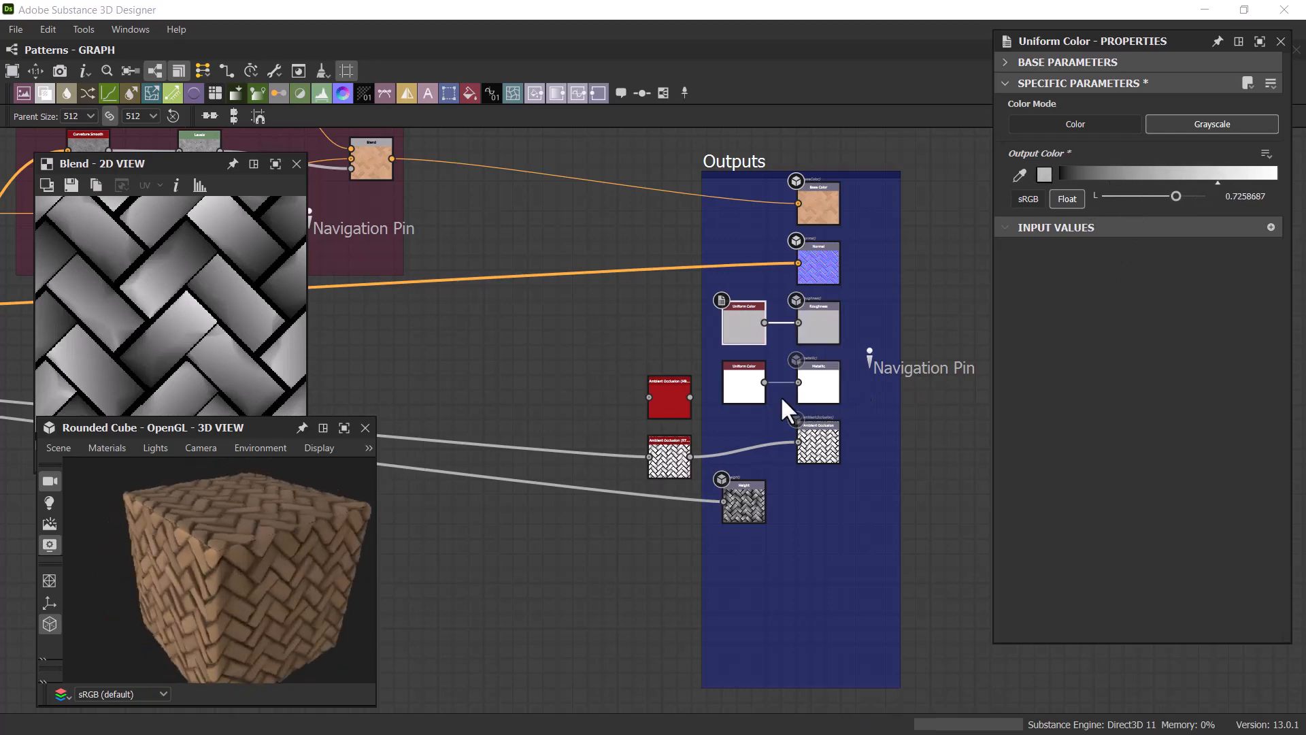
Step: Preview the Uniform Color node feeding Metallic and set its grayscale output value to 1
scroll(781, 394, up, 5)
double_click(698, 361)
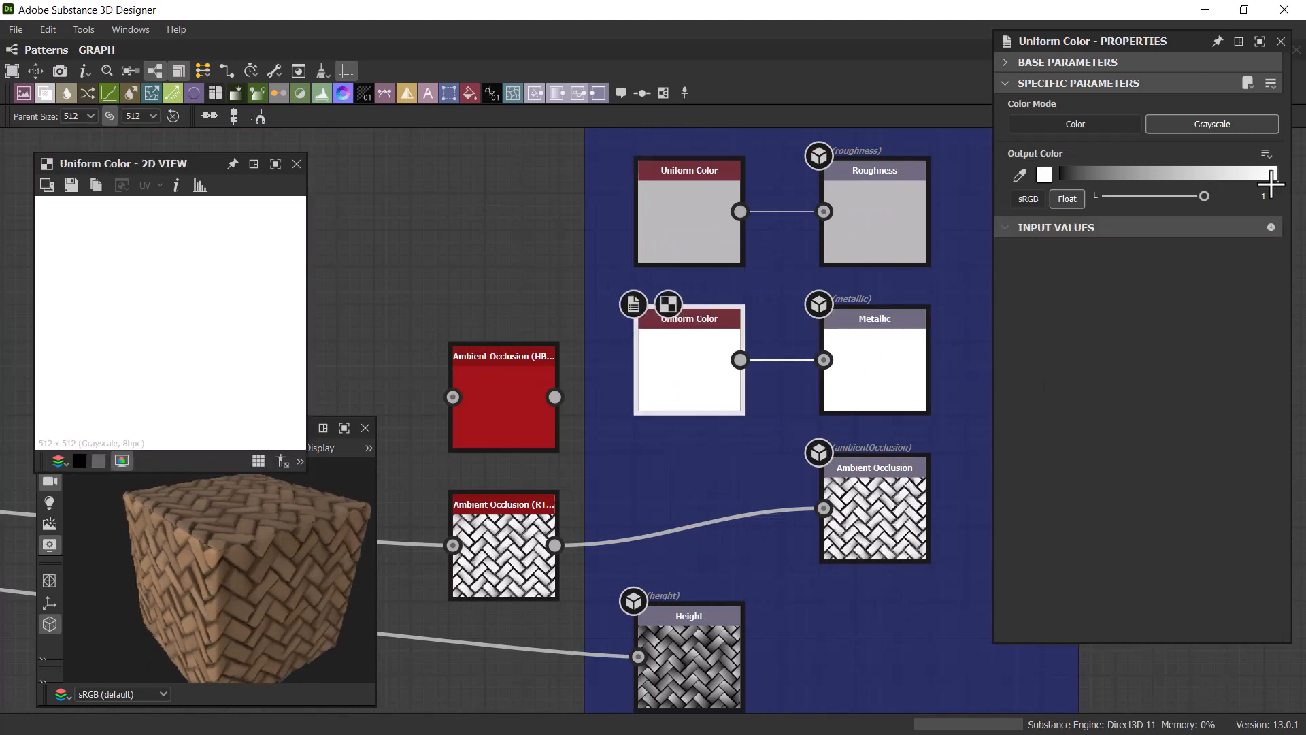
mouse_move(1270, 182)
mouse_down()
mouse_move(1149, 184)
mouse_move(1277, 182)
mouse_up()
scroll(480, 265, down, 2)
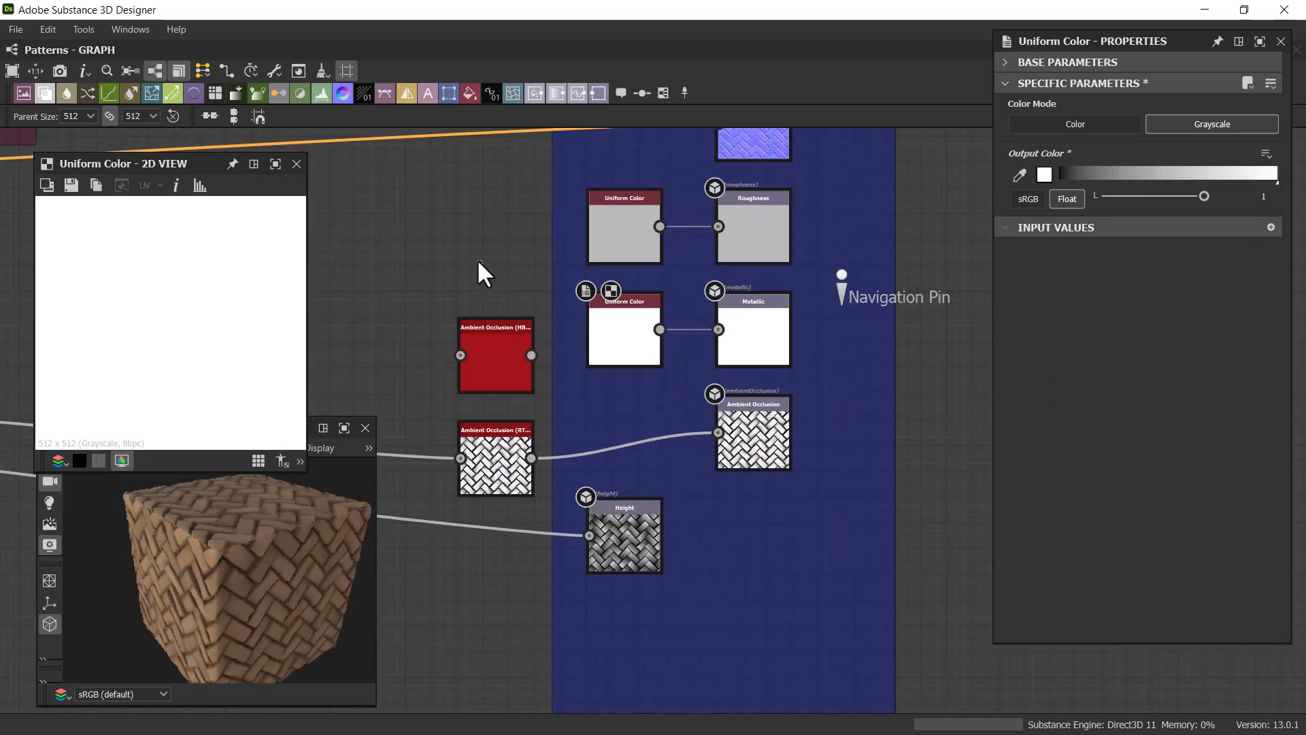
Step: Examine the graph from the Outputs frame back to the tile_2 and tile_3 dot portals beside Height Details and Edge wear
scroll(479, 265, down, 6)
middle_drag(568, 517, 822, 512)
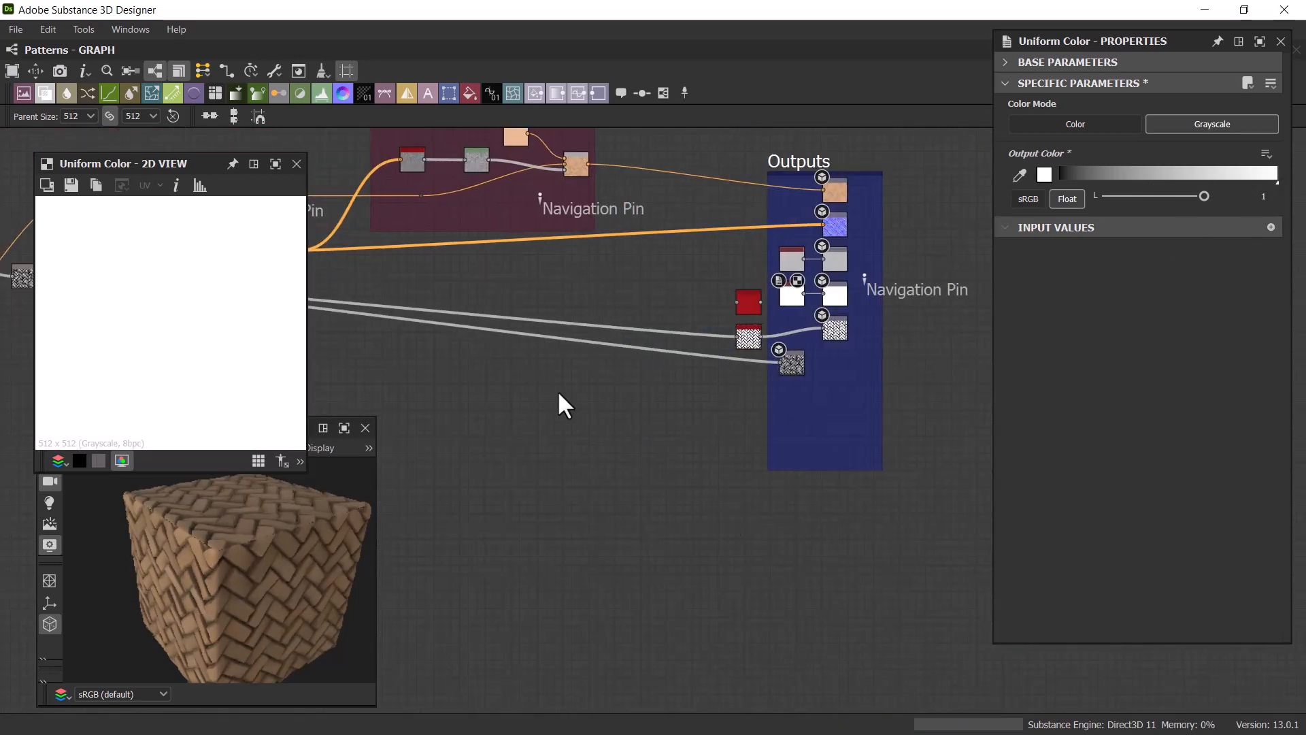
middle_drag(630, 400, 934, 536)
scroll(598, 451, down, 4)
middle_drag(678, 479, 980, 459)
scroll(731, 427, up, 8)
middle_drag(623, 426, 926, 470)
middle_drag(570, 459, 897, 585)
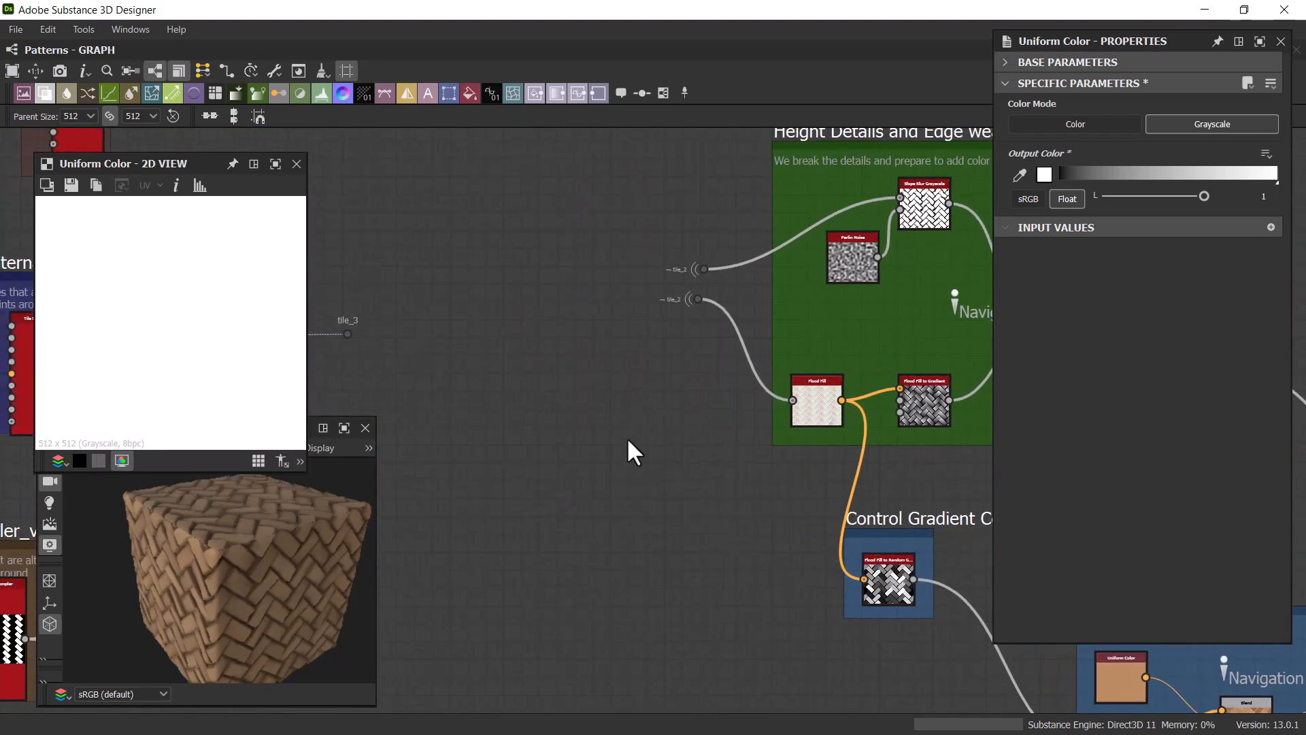
scroll(628, 440, down, 2)
middle_drag(598, 435, 699, 453)
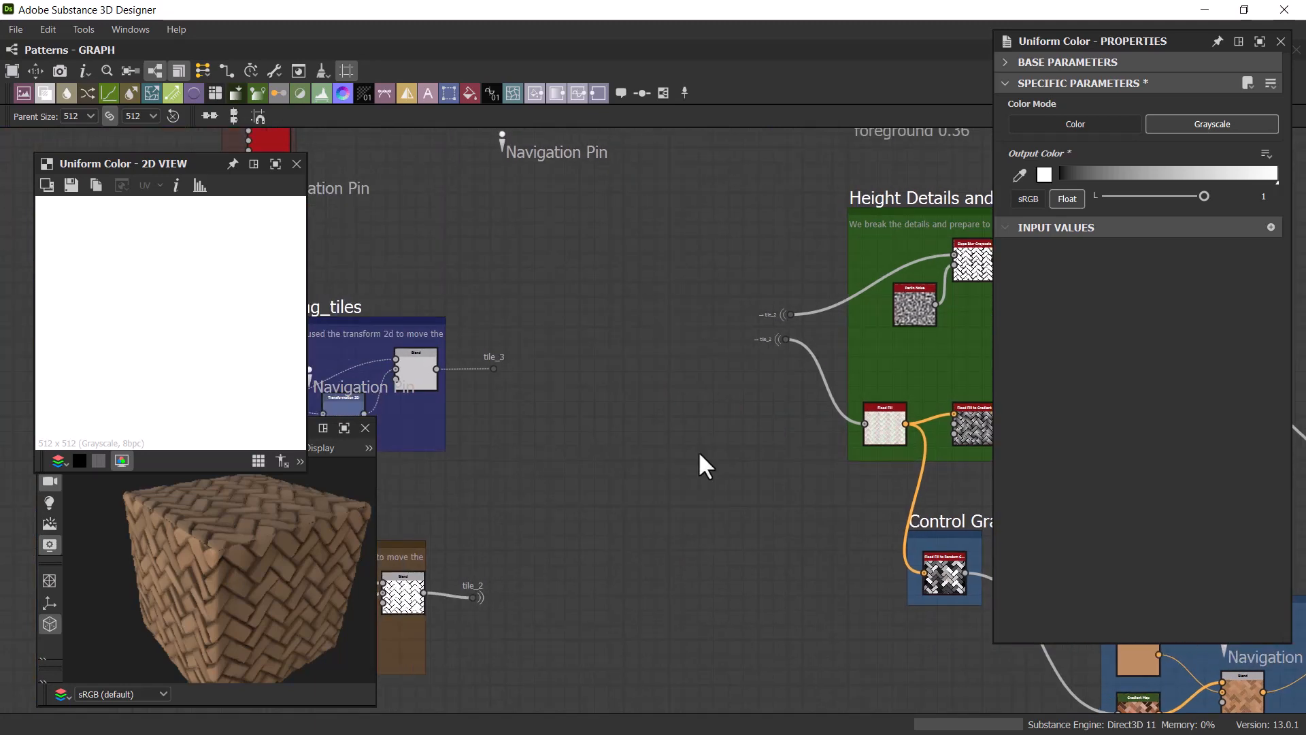